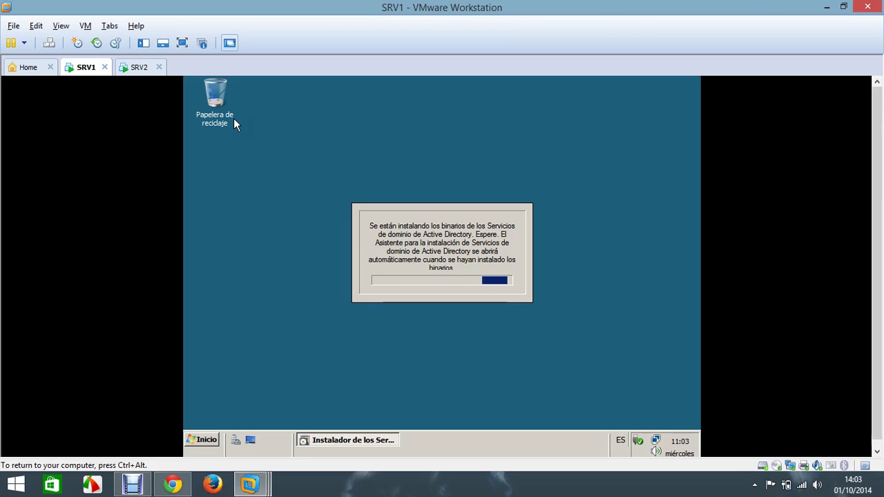
Step: Wait for the AD DS binaries to install until the installation wizard's welcome page appears
{"action": "left_click_drag", "start_coordinate": [234, 118], "coordinate": [321, 76]}
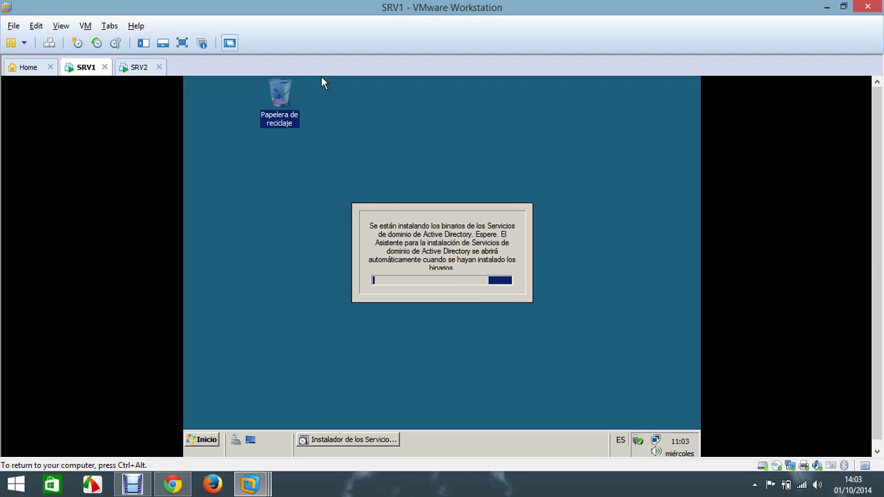
{"action": "key", "text": "ctrl+alt"}
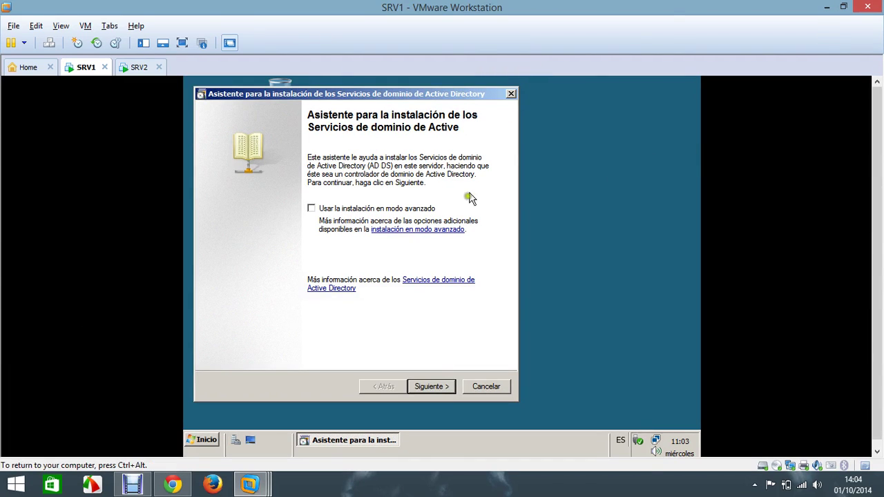
Step: Choose a new domain in a new forest with jcnet.net as the forest root domain
{"action": "left_click", "coordinate": [445, 386]}
{"action": "left_click", "coordinate": [444, 386]}
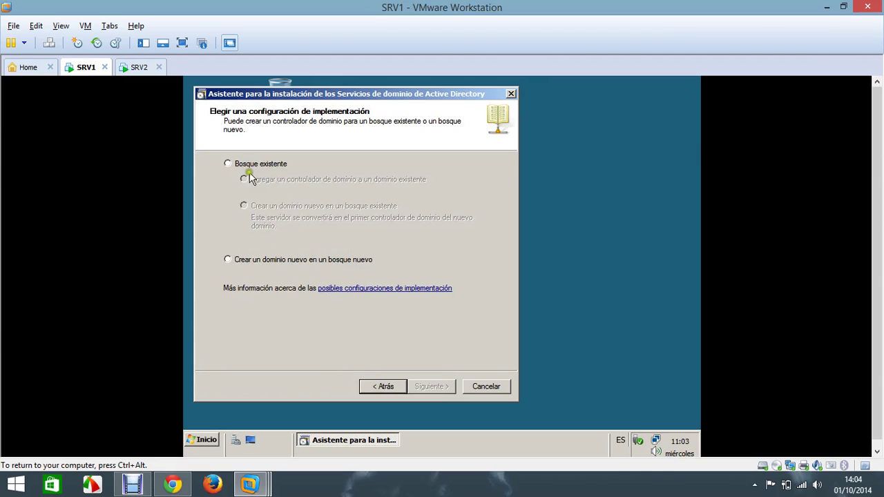
{"action": "left_click", "coordinate": [271, 260]}
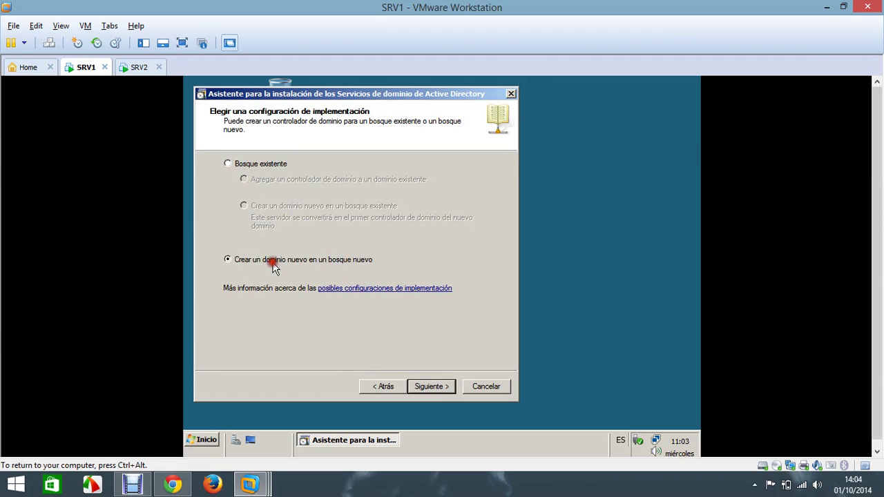
{"action": "left_click", "coordinate": [430, 386]}
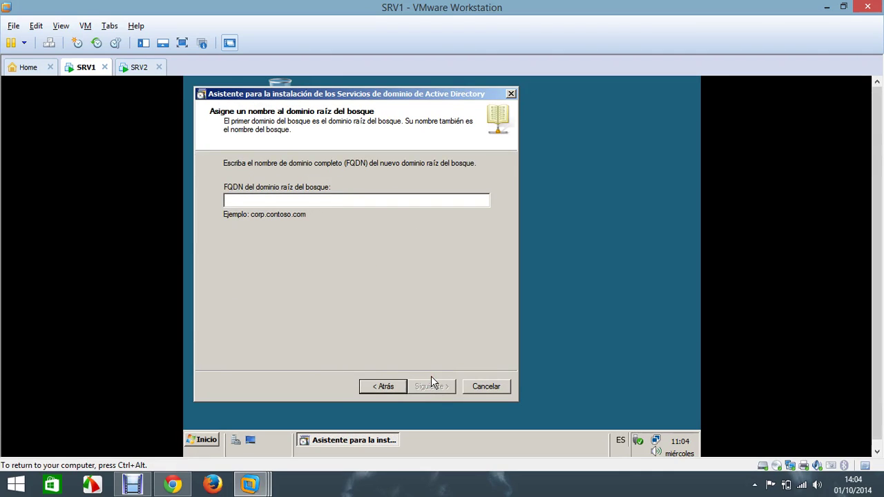
{"action": "type", "text": "ic"}
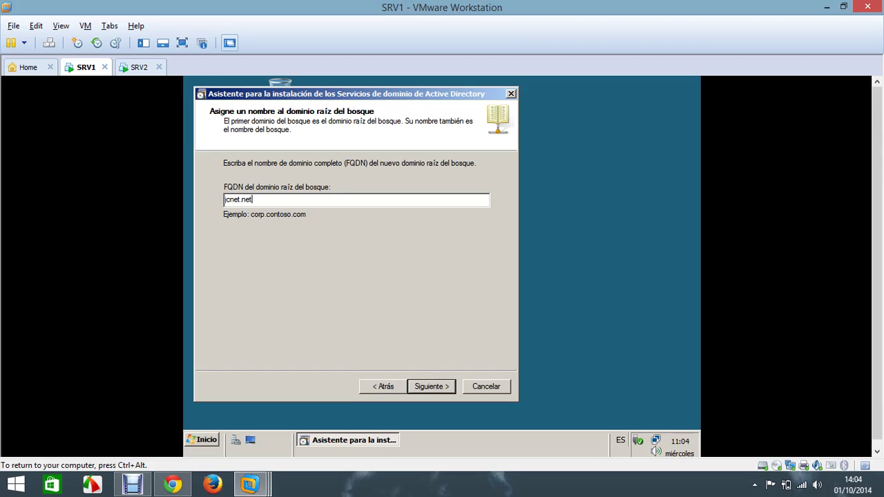
{"action": "left_click", "coordinate": [433, 387]}
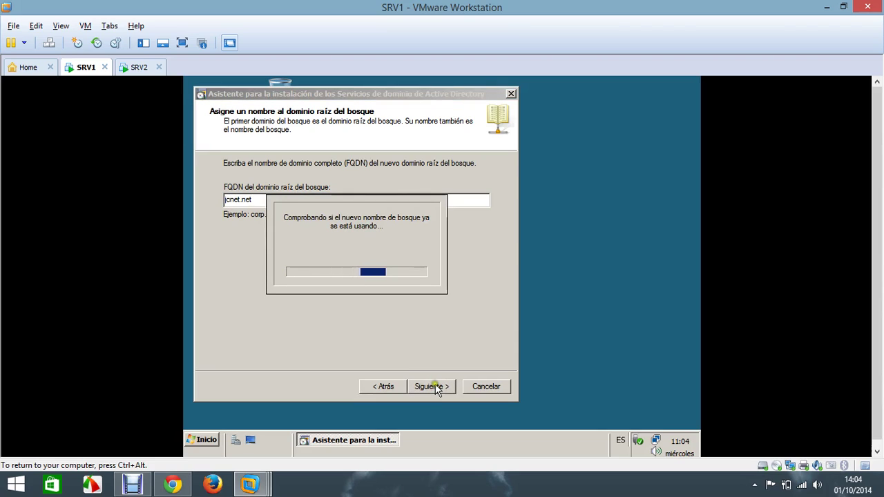
{"action": "left_click", "coordinate": [430, 387]}
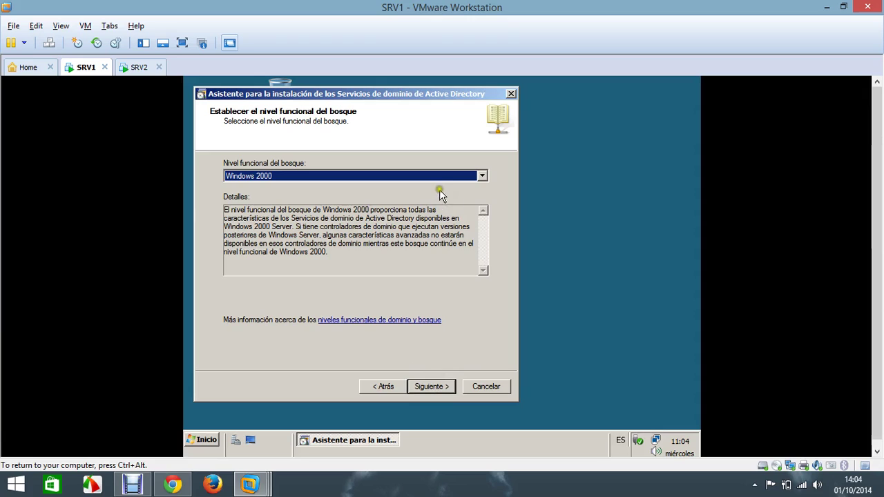
Step: Set the Windows Server 2008 forest level, keep the DNS server, and keep the default database, log and SYSVOL folders
{"action": "left_click", "coordinate": [445, 178]}
{"action": "left_click", "coordinate": [443, 205]}
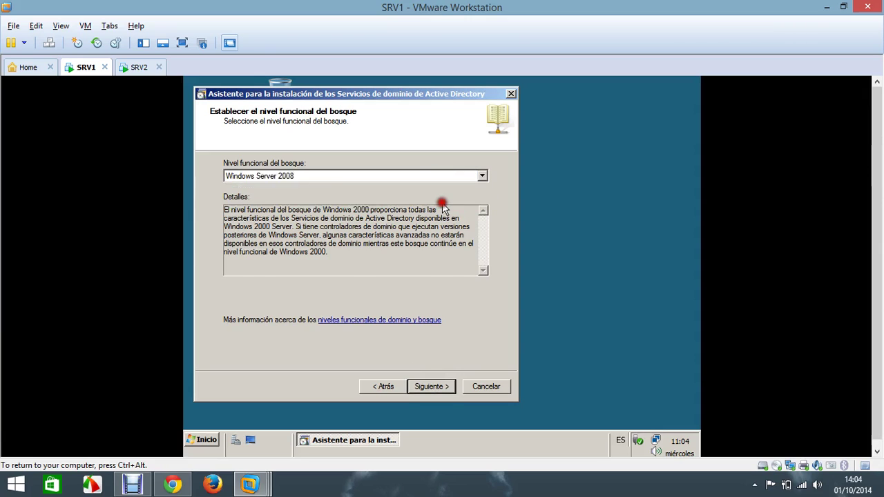
{"action": "left_click", "coordinate": [436, 387]}
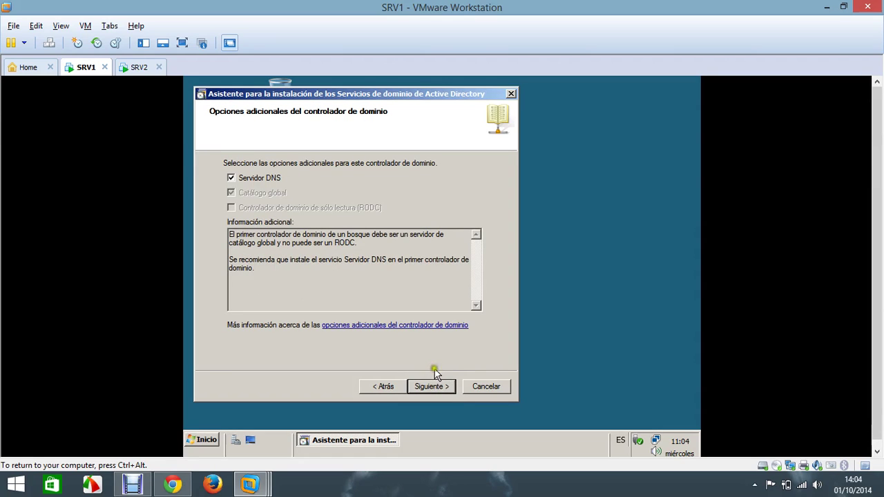
{"action": "left_click", "coordinate": [435, 389]}
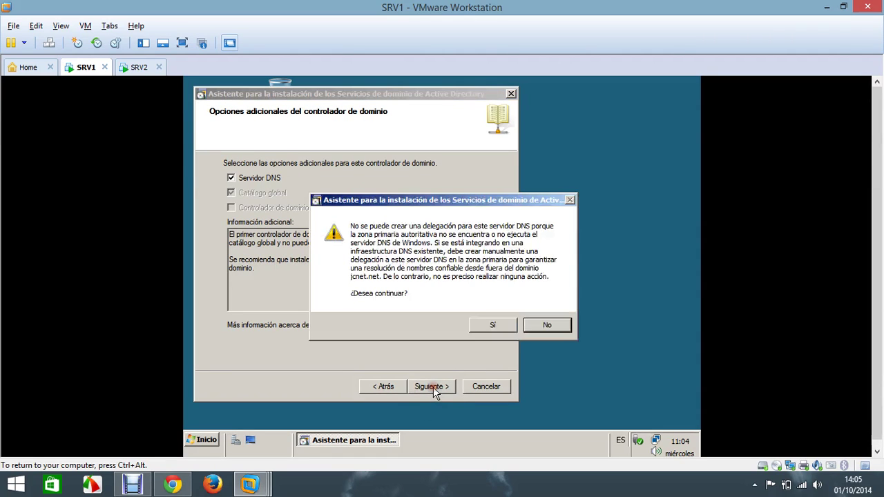
{"action": "left_click", "coordinate": [489, 333]}
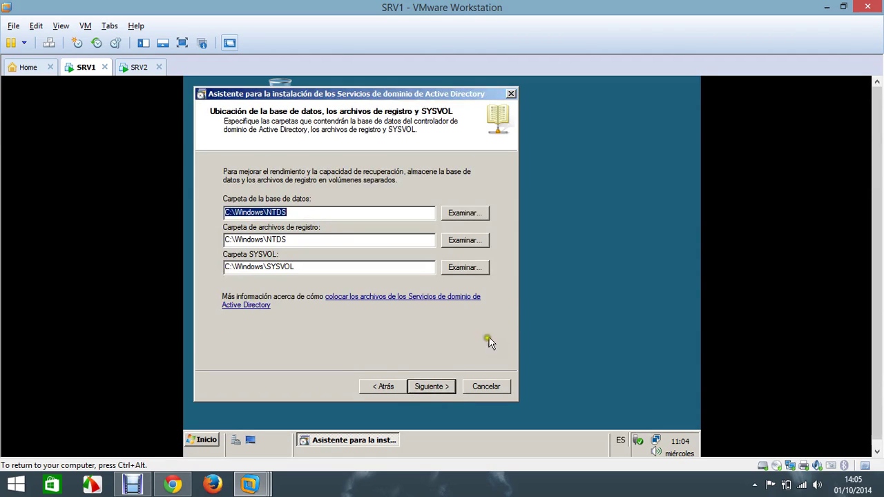
{"action": "left_click", "coordinate": [431, 388]}
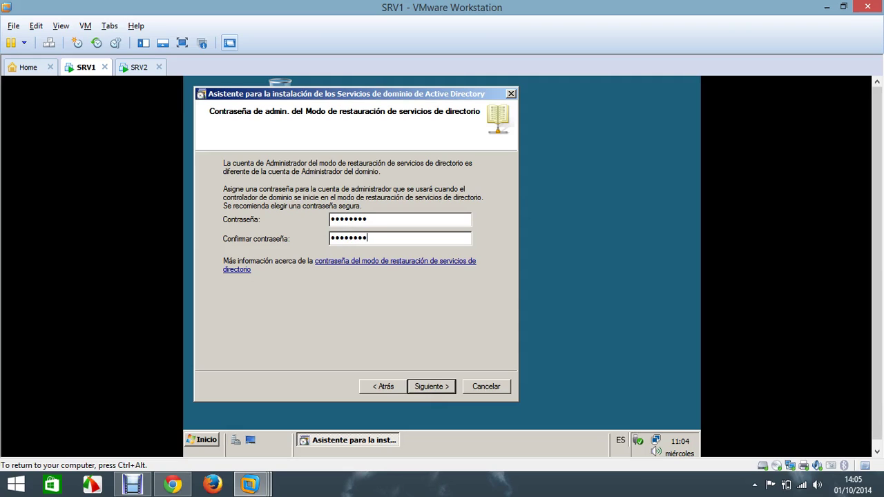
Step: Review the summary and run the AD DS configuration for jcnet.net until the Finalización page
{"action": "left_click", "coordinate": [432, 386]}
{"action": "left_click", "coordinate": [435, 387]}
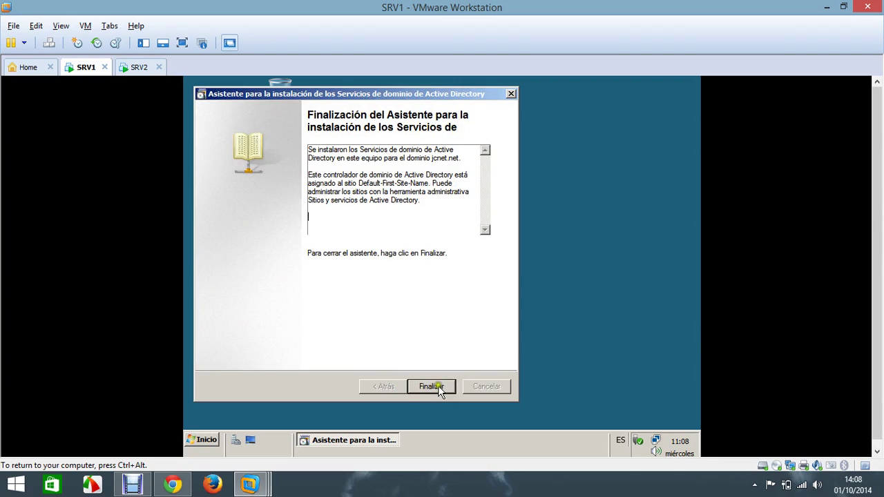
Step: Close the wizard, restart SRV1, and switch to SRV2 at its AD DS wizard welcome page
{"action": "left_click", "coordinate": [444, 389]}
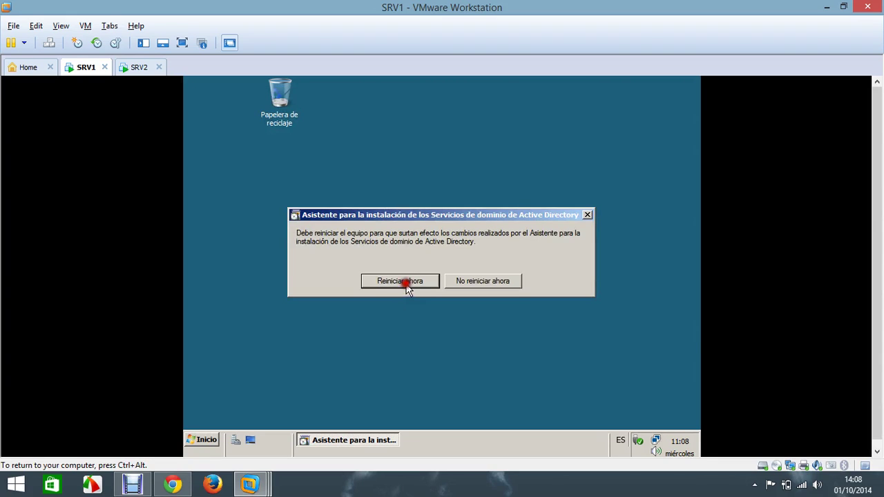
{"action": "left_click", "coordinate": [406, 283]}
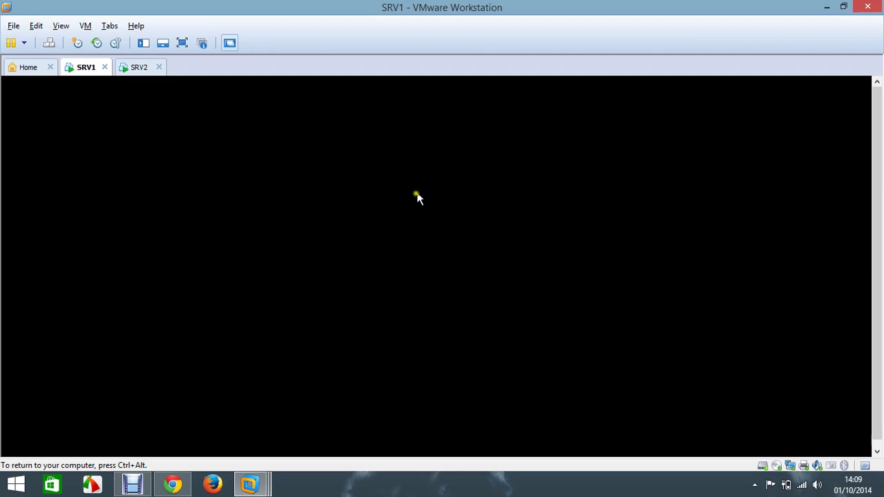
{"action": "key", "text": "ctrl+alt"}
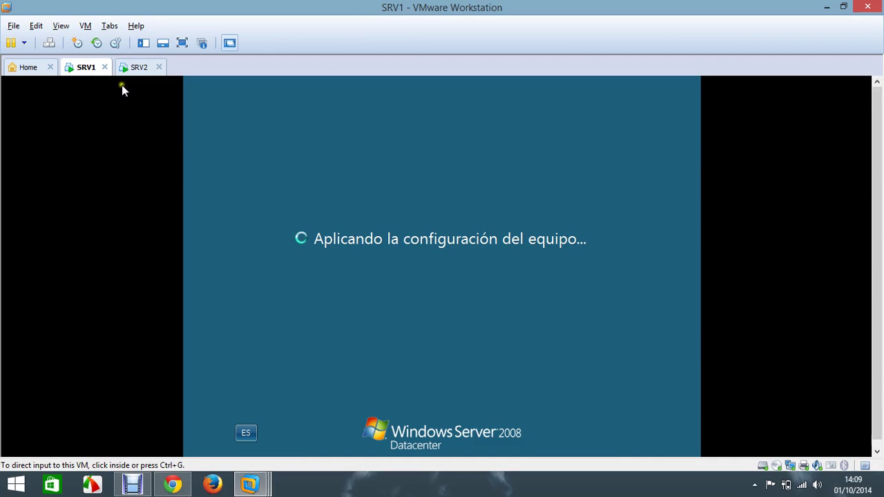
{"action": "left_click", "coordinate": [138, 69]}
{"action": "left_click", "coordinate": [219, 155]}
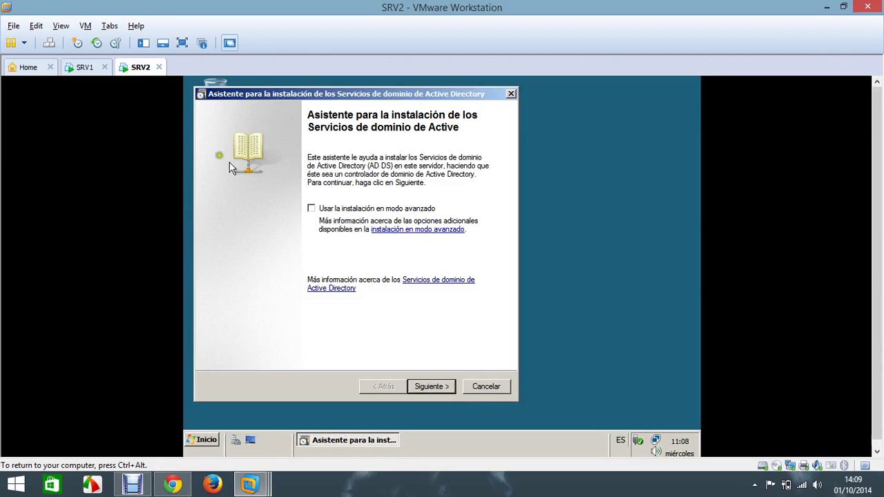
Step: Return to SRV1 and wait for its Ctrl+Alt+Supr sign-in prompt after the restart
{"action": "key", "text": "ctrl+alt"}
{"action": "left_click", "coordinate": [93, 69]}
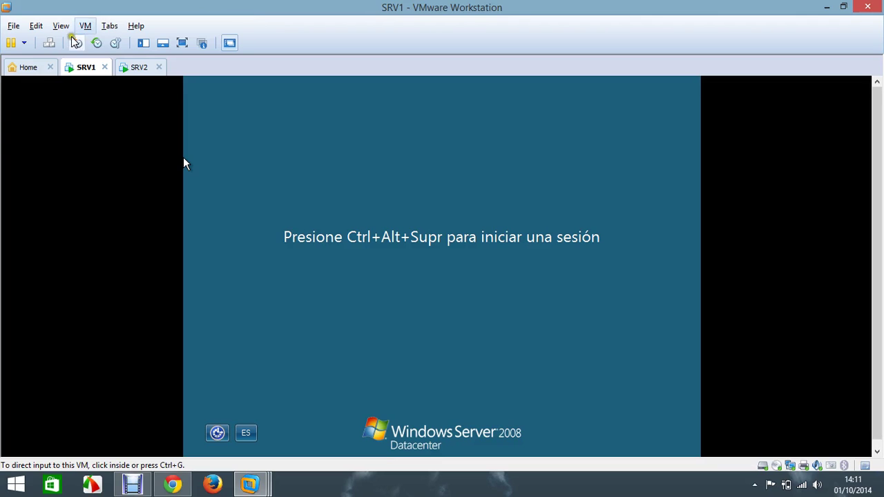
Step: Sign in to SRV1 as the domain Administrator
{"action": "left_click", "coordinate": [49, 43]}
{"action": "type", "text": "•"}
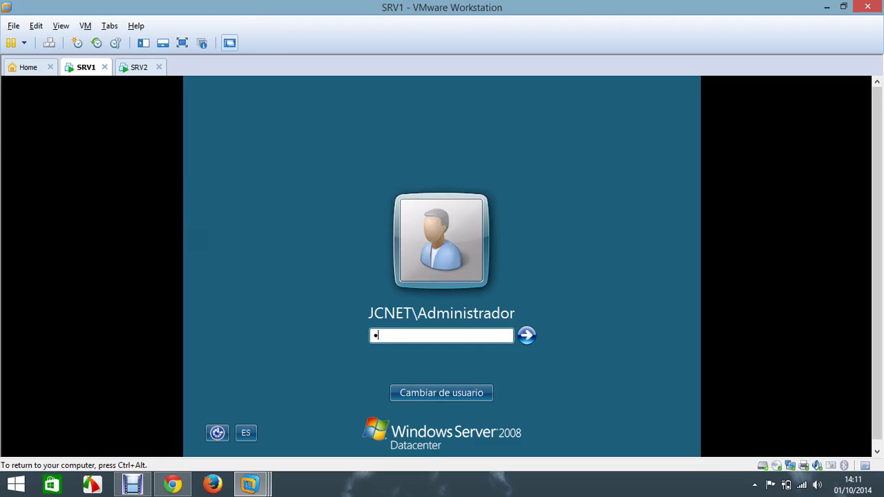
{"action": "key", "text": "Return"}
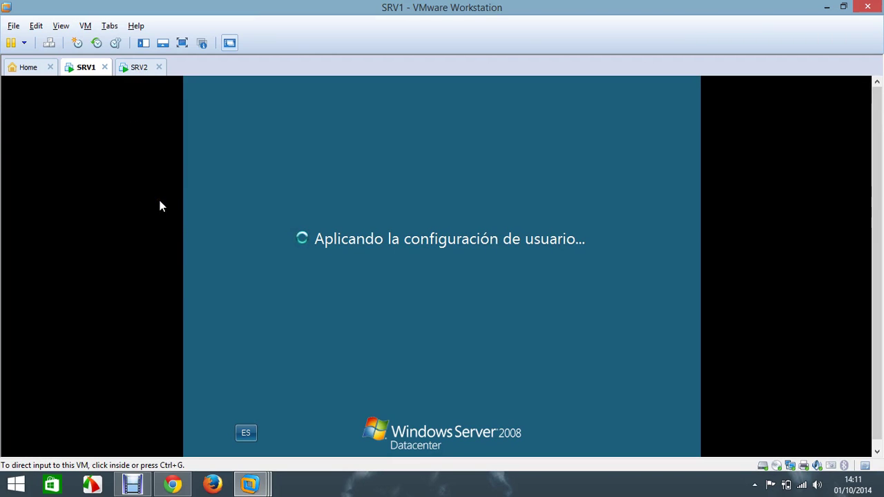
{"action": "left_click", "coordinate": [290, 268]}
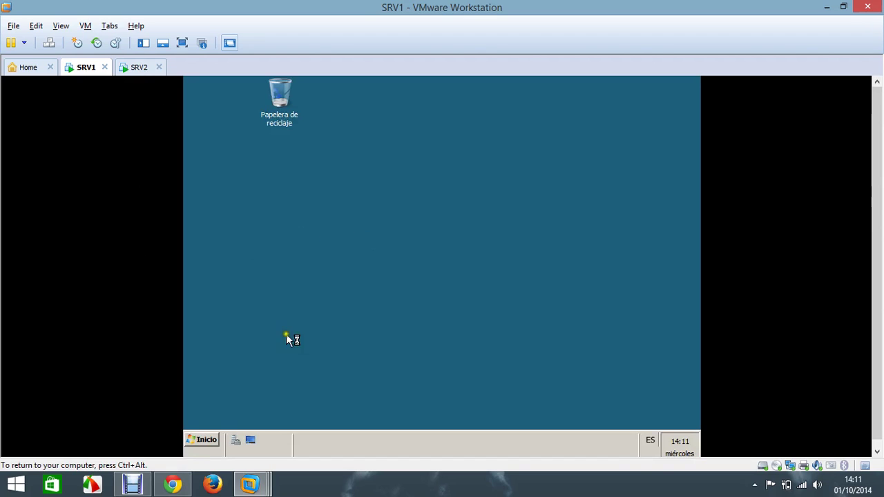
Step: Launch DNS Manager from Administrative Tools and expand the server to its reverse lookup zones
{"action": "left_click", "coordinate": [205, 440]}
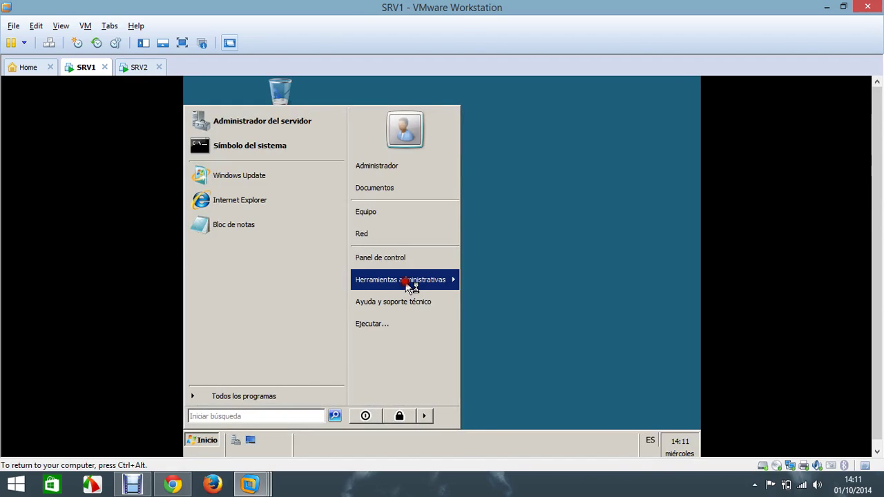
{"action": "mouse_move", "coordinate": [405, 281]}
{"action": "left_click", "coordinate": [519, 274]}
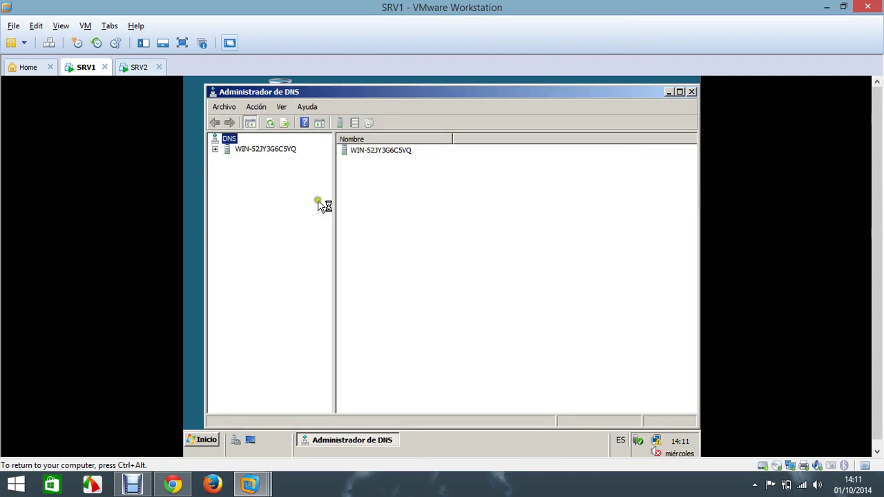
{"action": "double_click", "coordinate": [220, 149]}
{"action": "left_click", "coordinate": [237, 182]}
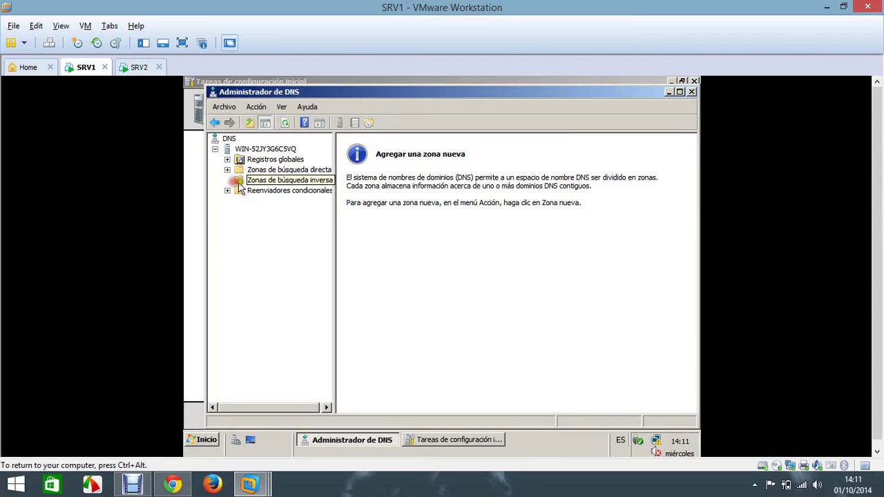
Step: Start a new reverse lookup zone replicated to all DNS servers in jcnet.net
{"action": "right_click", "coordinate": [245, 177]}
{"action": "left_click", "coordinate": [273, 186]}
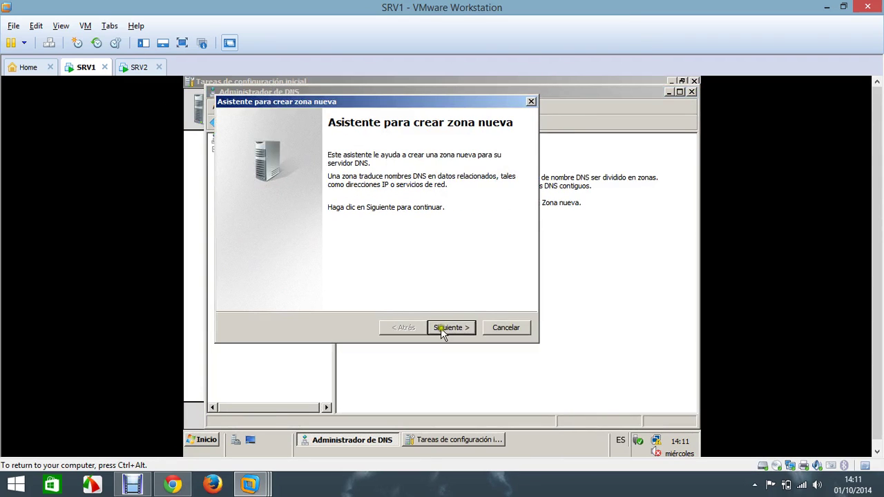
{"action": "left_click", "coordinate": [443, 328]}
{"action": "left_click", "coordinate": [445, 328]}
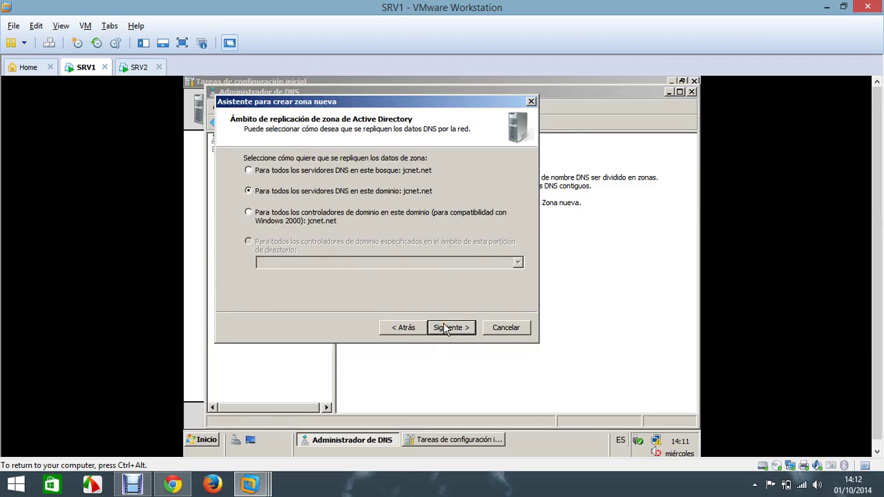
{"action": "left_click", "coordinate": [446, 329]}
{"action": "left_click", "coordinate": [444, 328]}
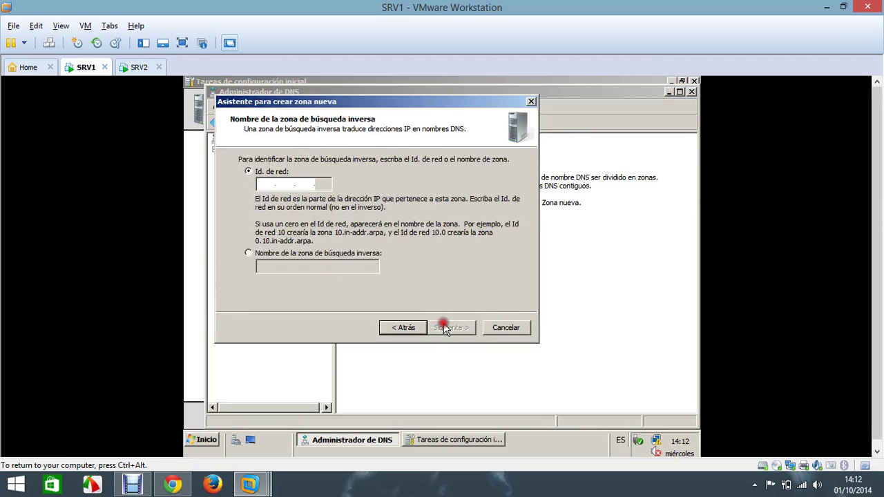
Step: Enter network ID 192.168.1 and finish creating the 1.168.192.in-addr.arpa zone
{"action": "left_click", "coordinate": [261, 183]}
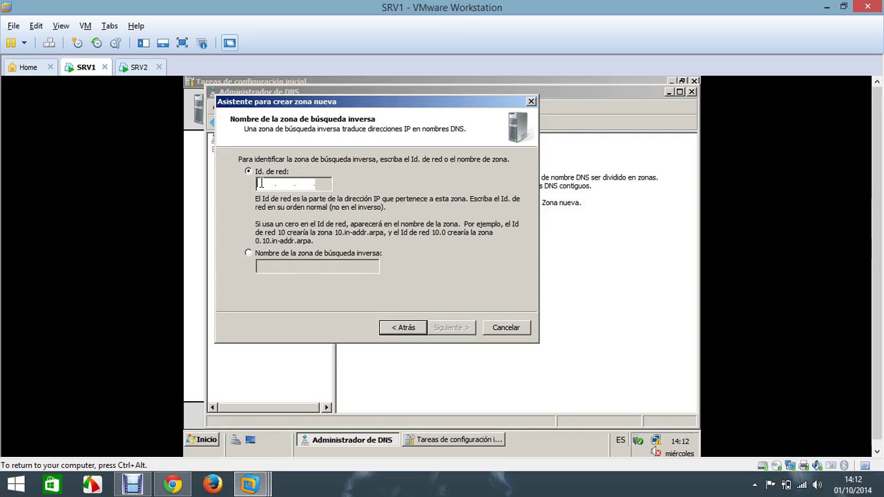
{"action": "type", "text": "192 .168 ."}
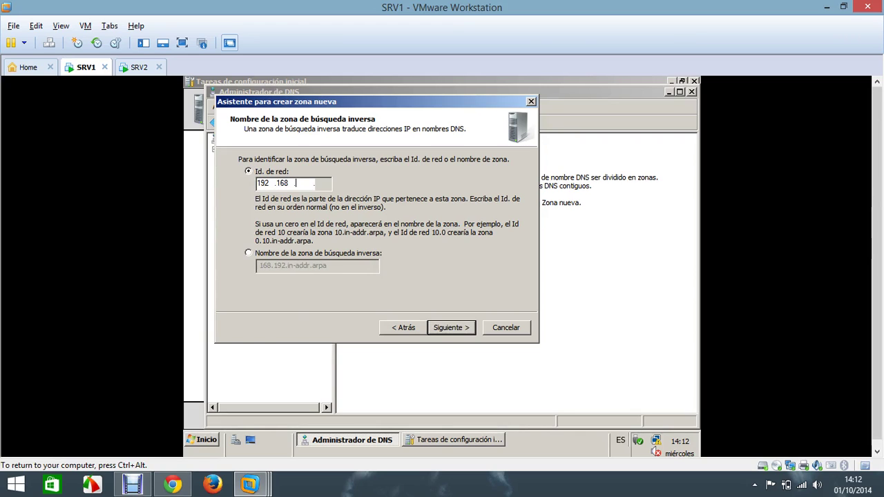
{"action": "type", "text": "1"}
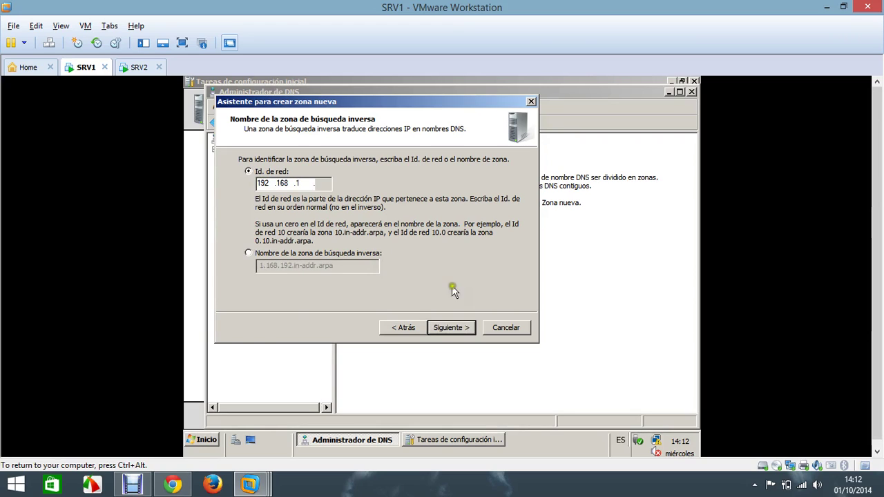
{"action": "left_click", "coordinate": [456, 329]}
{"action": "left_click", "coordinate": [450, 327]}
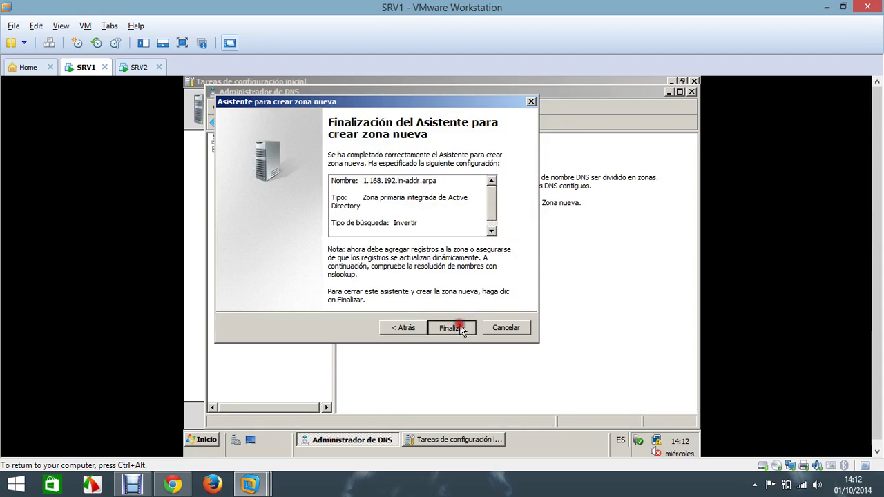
{"action": "left_click", "coordinate": [450, 327]}
{"action": "left_click", "coordinate": [273, 178]}
{"action": "left_click", "coordinate": [277, 170]}
{"action": "left_click", "coordinate": [227, 169]}
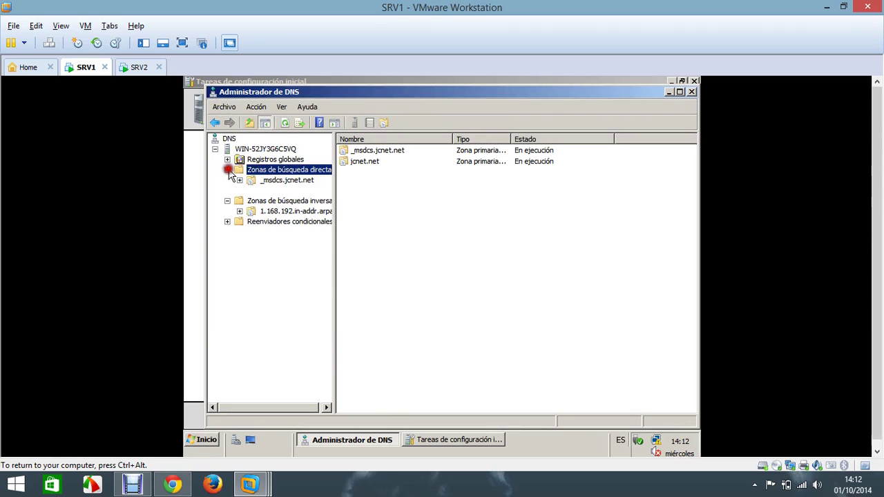
Step: Enable PTR updating on the win-52jy3g6c5vq host record, then run nslookup against 192.168.1.2
{"action": "left_click", "coordinate": [240, 189]}
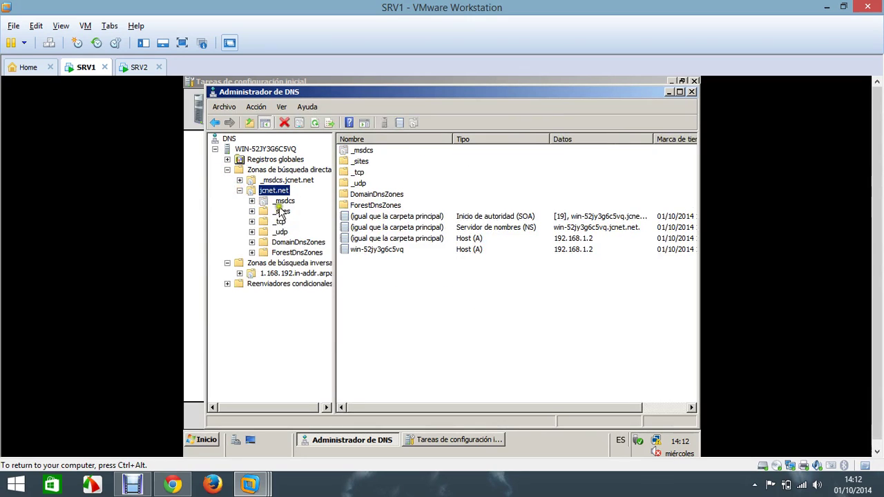
{"action": "double_click", "coordinate": [354, 250]}
{"action": "left_click", "coordinate": [354, 254]}
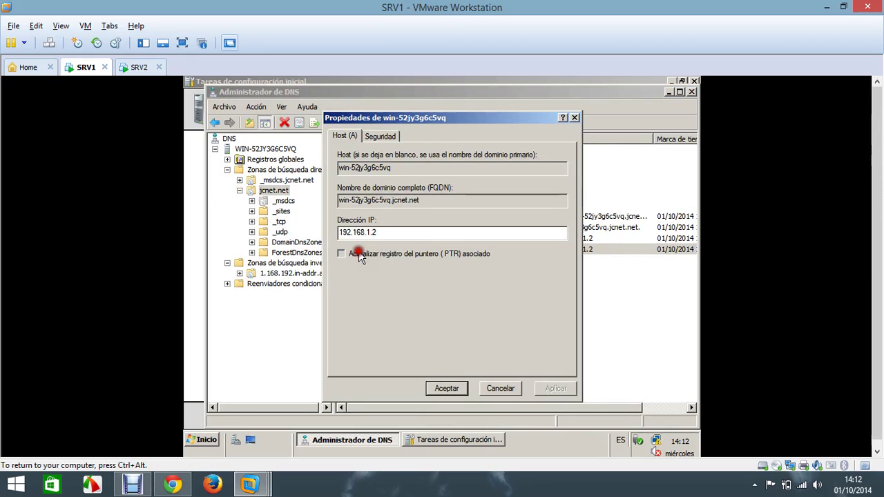
{"action": "left_click", "coordinate": [557, 388]}
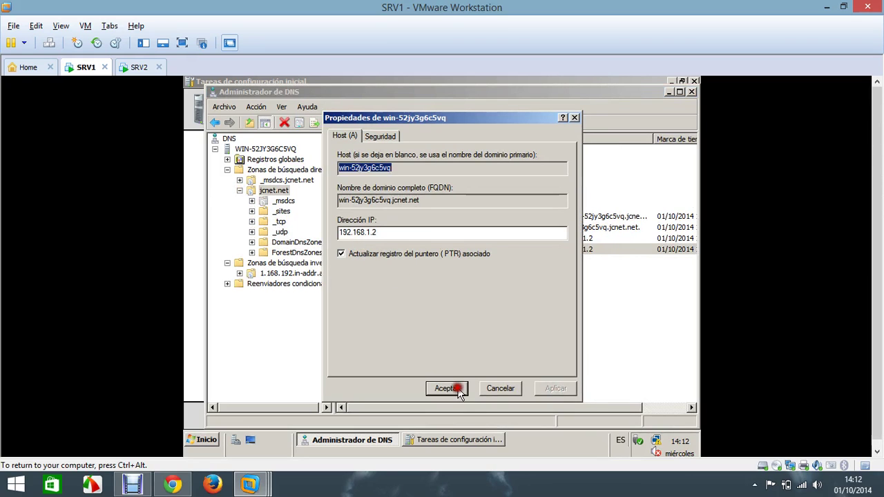
{"action": "left_click", "coordinate": [449, 389]}
{"action": "right_click", "coordinate": [271, 148]}
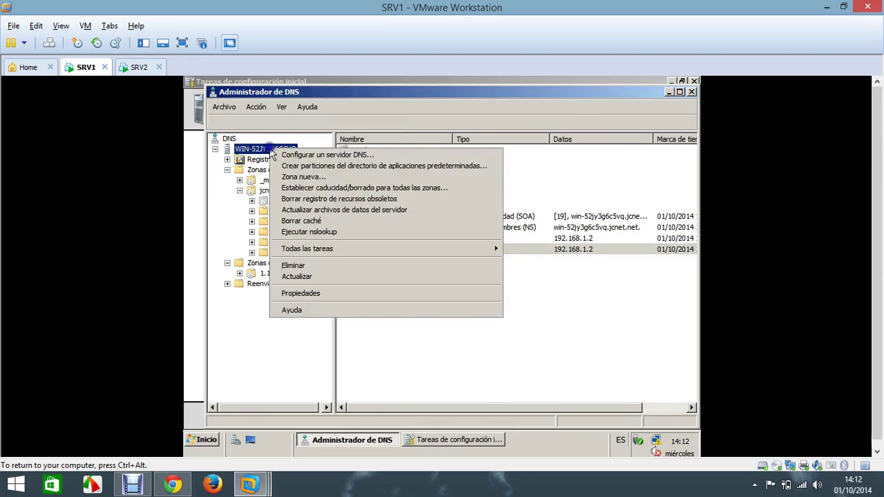
{"action": "left_click", "coordinate": [326, 232]}
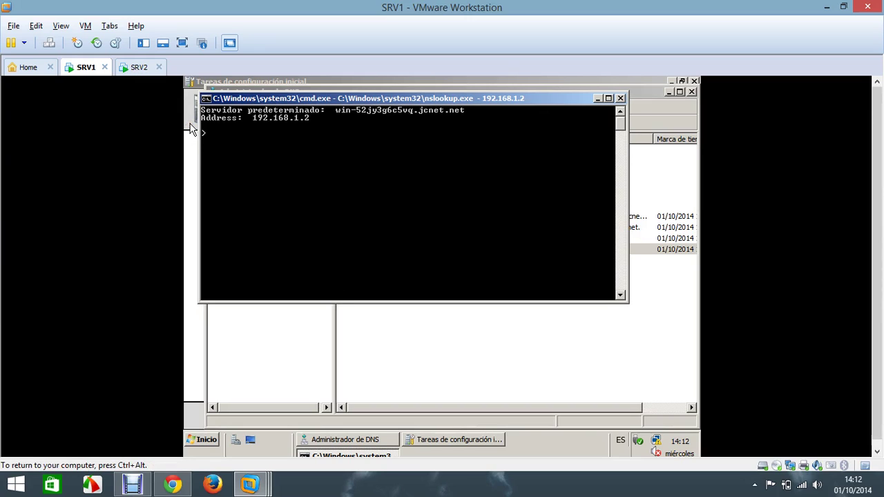
Step: Close nslookup, DNS Manager, the initial configuration tasks window and Server Manager
{"action": "left_click", "coordinate": [620, 98]}
{"action": "left_click", "coordinate": [680, 92]}
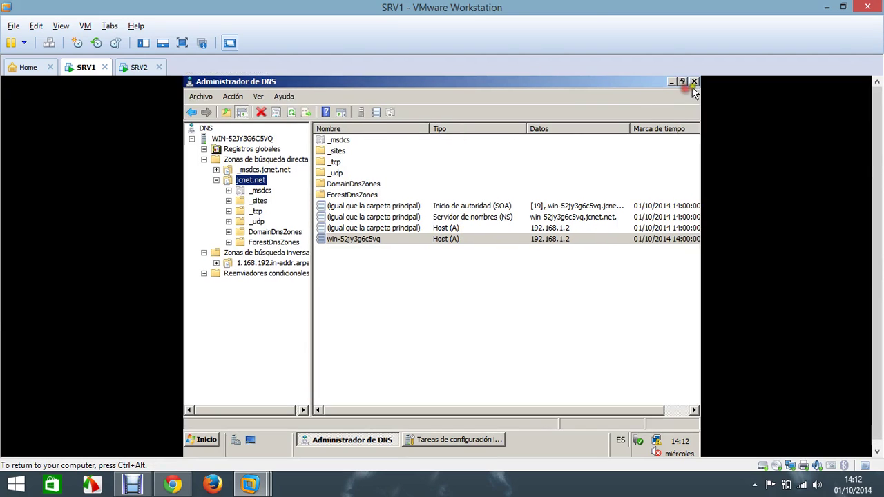
{"action": "left_click", "coordinate": [694, 84]}
{"action": "left_click", "coordinate": [693, 84]}
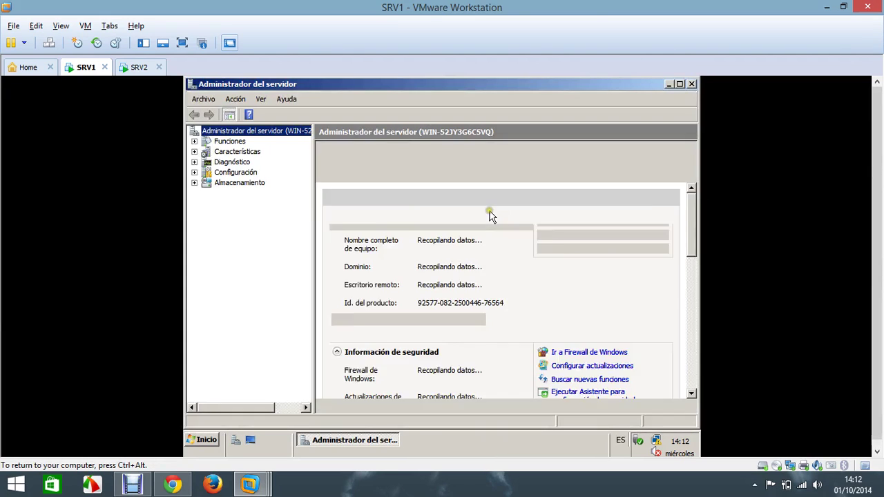
{"action": "left_click", "coordinate": [691, 84]}
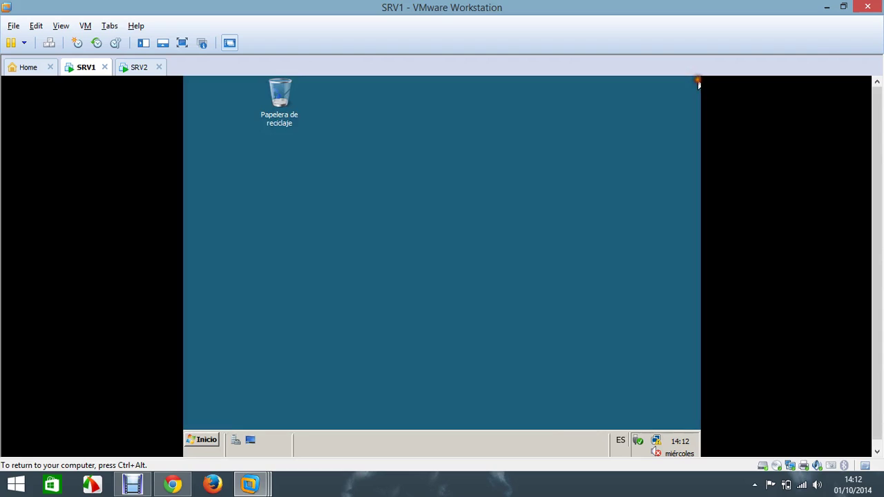
Step: Open an administrator command prompt on SRV1 and switch to drive D:
{"action": "left_click", "coordinate": [199, 441]}
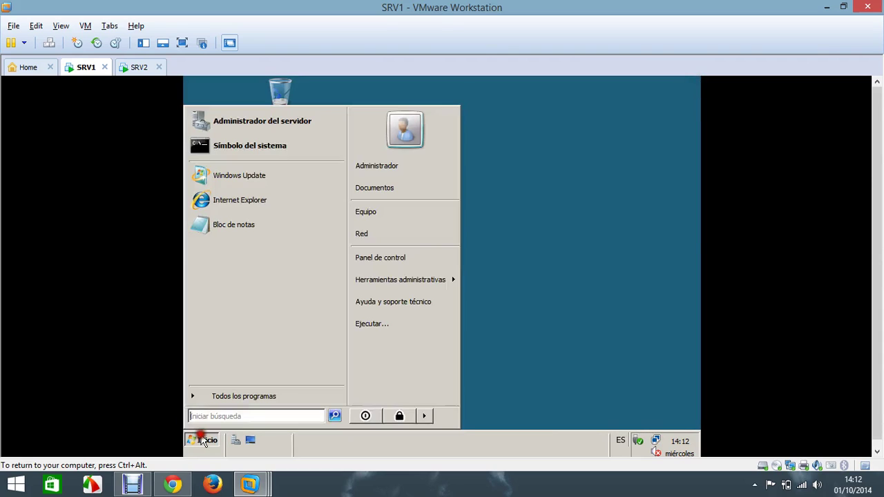
{"action": "type", "text": "cmd"}
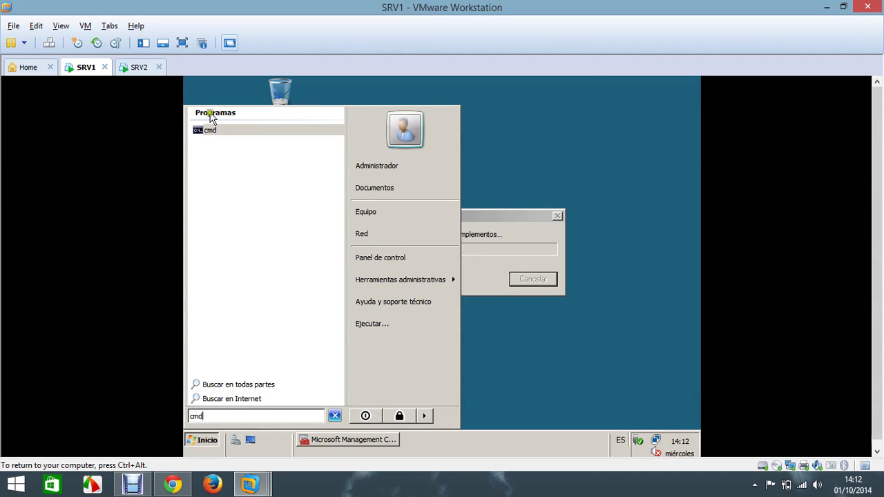
{"action": "right_click", "coordinate": [214, 134]}
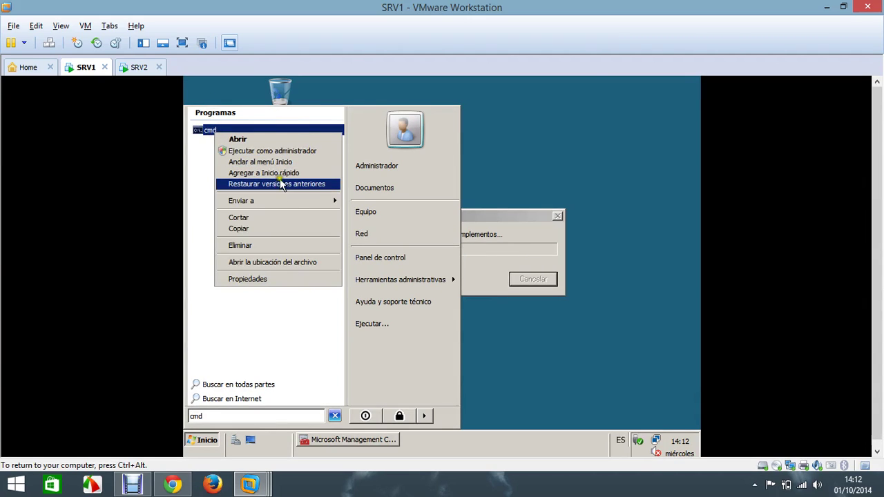
{"action": "left_click", "coordinate": [283, 151]}
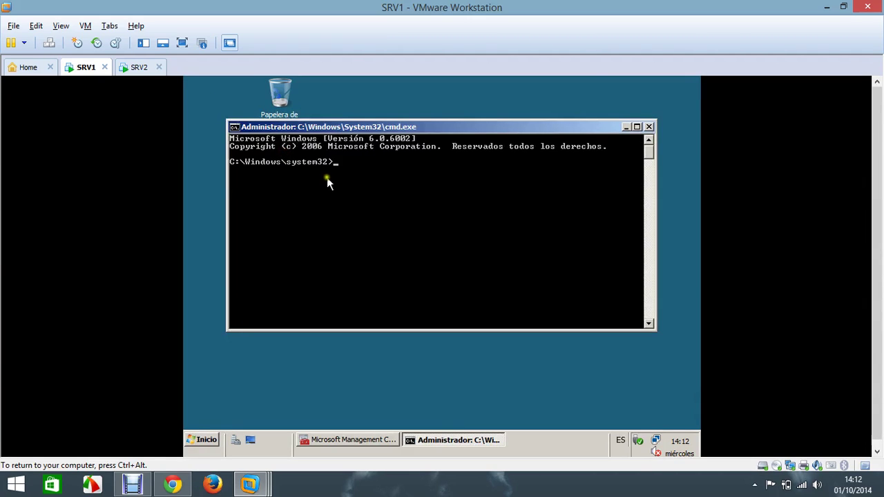
{"action": "type", "text": "d:"}
{"action": "key", "text": "Return"}
Step: From D:\sources\adprep, run adprep /forestprep and confirm with c
{"action": "type", "text": "cd"}
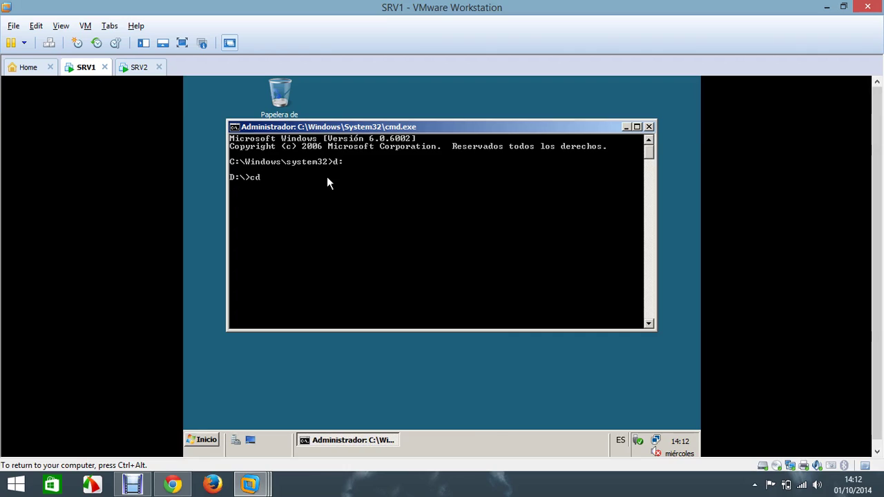
{"action": "type", "text": " sources"}
{"action": "type", "text": "/adprep"}
{"action": "key", "text": "Return"}
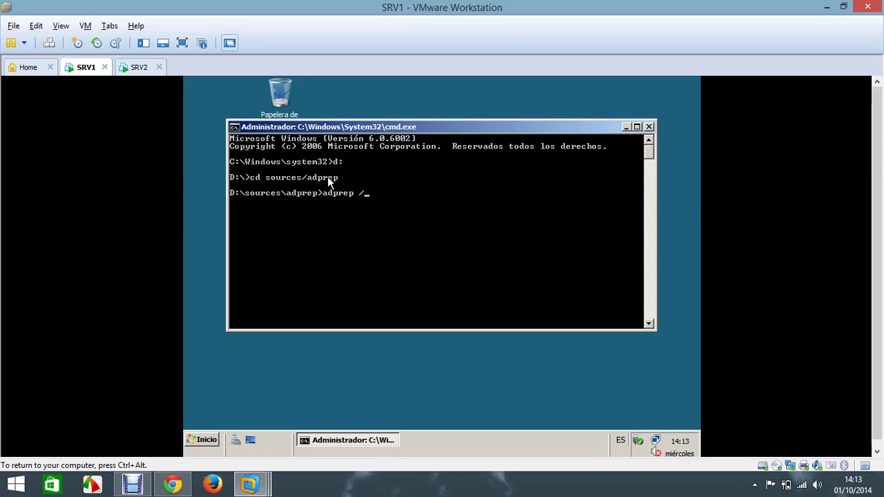
{"action": "type", "text": "forestprep"}
{"action": "key", "text": "Return"}
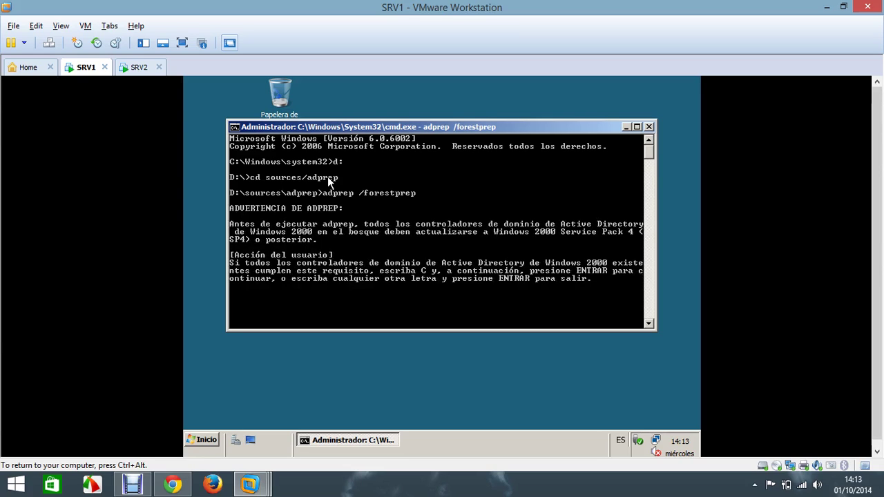
{"action": "type", "text": "c"}
{"action": "key", "text": "Return"}
Step: Run adprep /domainprep by editing the recalled command
{"action": "key", "text": "Up"}
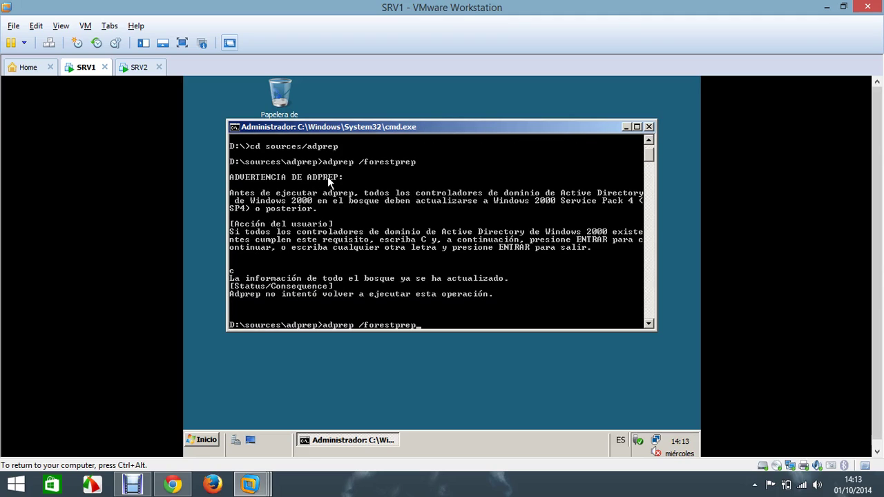
{"action": "key", "text": "BackSpace"}
{"action": "key", "text": "BackSpace"}
{"action": "key", "text": "BackSpace"}
{"action": "key", "text": "BackSpace"}
{"action": "key", "text": "BackSpace"}
{"action": "key", "text": "BackSpace"}
{"action": "key", "text": "BackSpace"}
{"action": "key", "text": "BackSpace"}
{"action": "key", "text": "BackSpace"}
{"action": "key", "text": "BackSpace"}
{"action": "type", "text": "domain"}
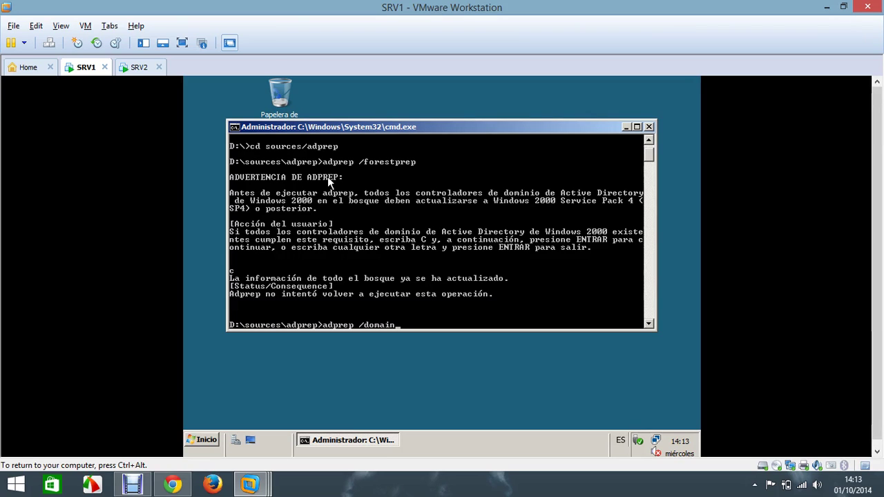
{"action": "type", "text": "prep"}
{"action": "key", "text": "Return"}
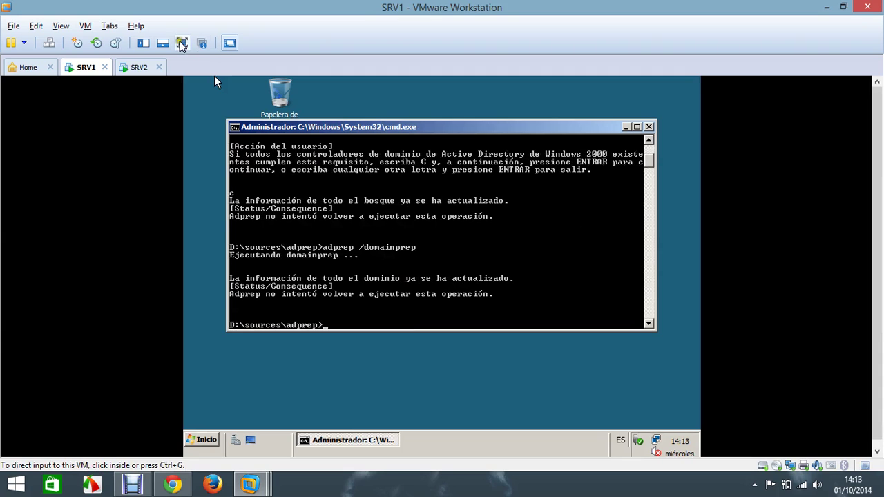
Step: On SRV2, choose to add a new domain to an existing forest in the AD DS wizard
{"action": "left_click", "coordinate": [138, 67]}
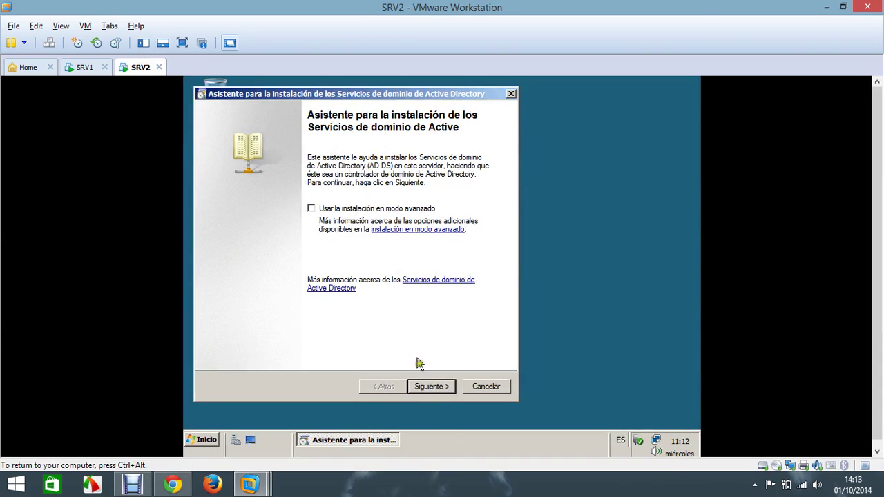
{"action": "left_click", "coordinate": [440, 387]}
{"action": "left_click", "coordinate": [441, 388]}
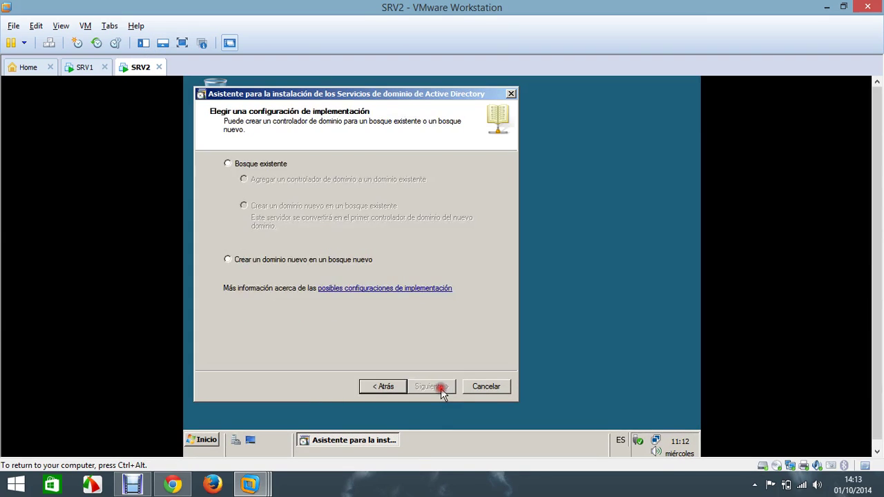
{"action": "left_click", "coordinate": [271, 164]}
{"action": "left_click", "coordinate": [287, 207]}
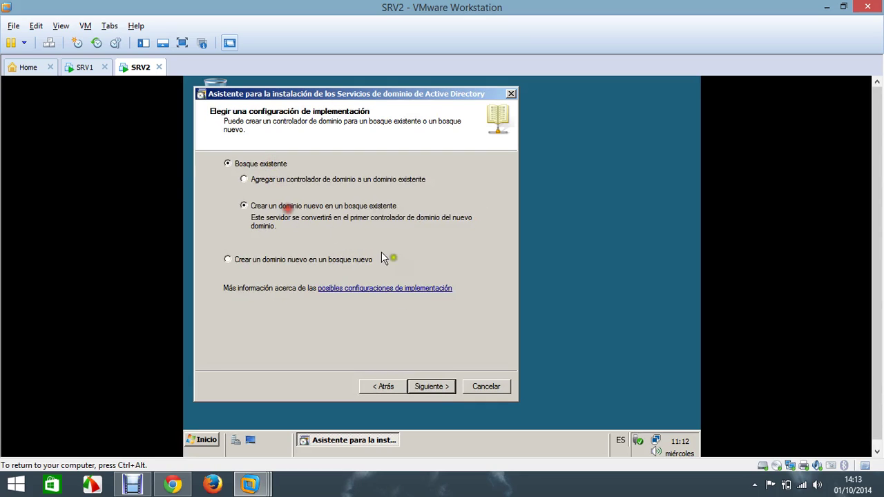
{"action": "left_click", "coordinate": [436, 387]}
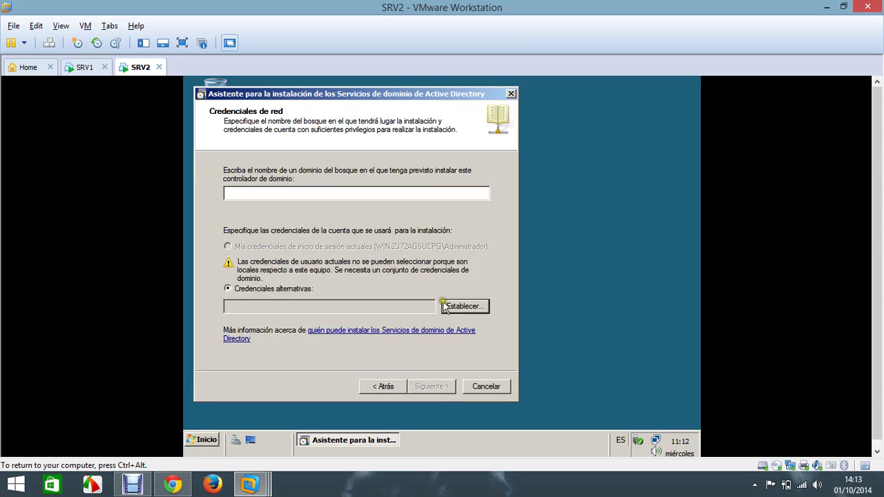
Step: Enter domain jcnet.net with alternate credentials for user administrador and its password
{"action": "type", "text": "cnet.net"}
{"action": "left_click", "coordinate": [466, 306]}
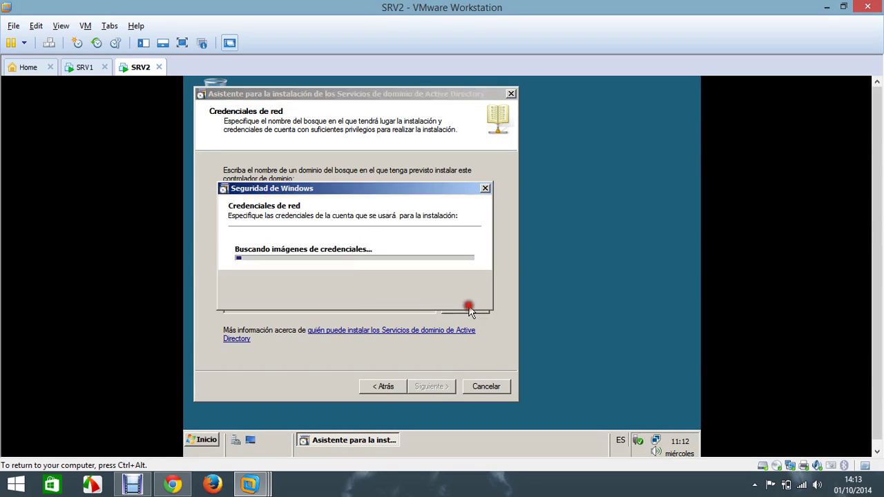
{"action": "type", "text": "admi"}
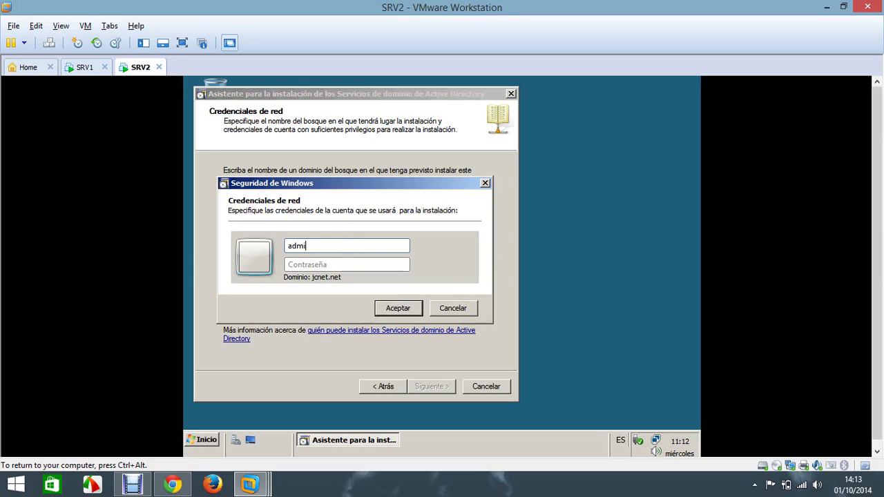
{"action": "type", "text": "nistrador"}
{"action": "left_click", "coordinate": [363, 266]}
{"action": "type", "text": "•"}
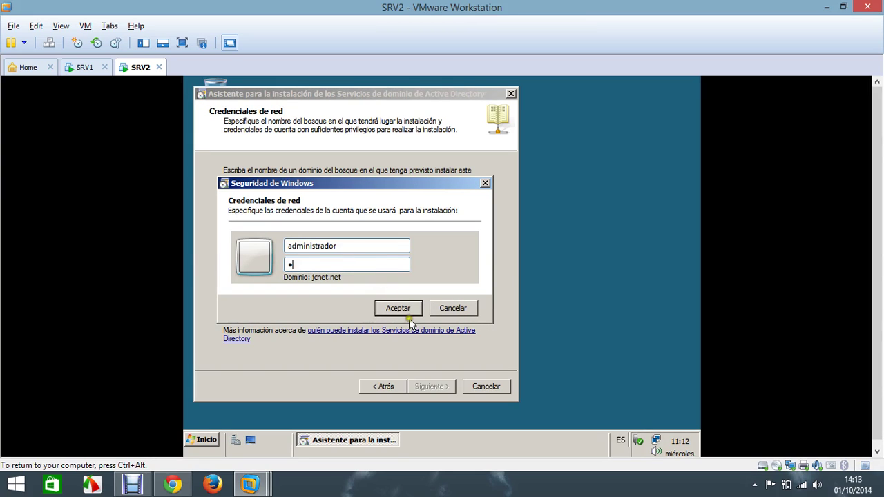
{"action": "left_click", "coordinate": [398, 308]}
{"action": "left_click", "coordinate": [430, 385]}
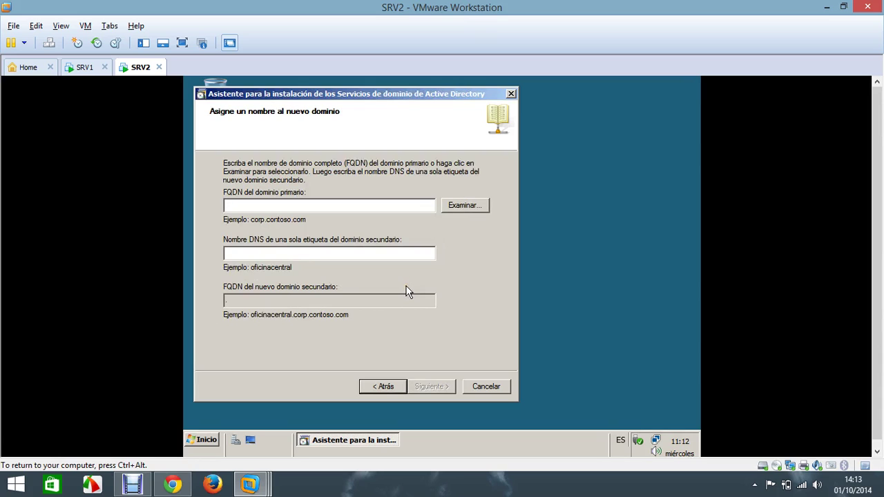
Step: Pick jcnet.net as the parent domain and name the child domain abaddonsv
{"action": "left_click", "coordinate": [454, 206]}
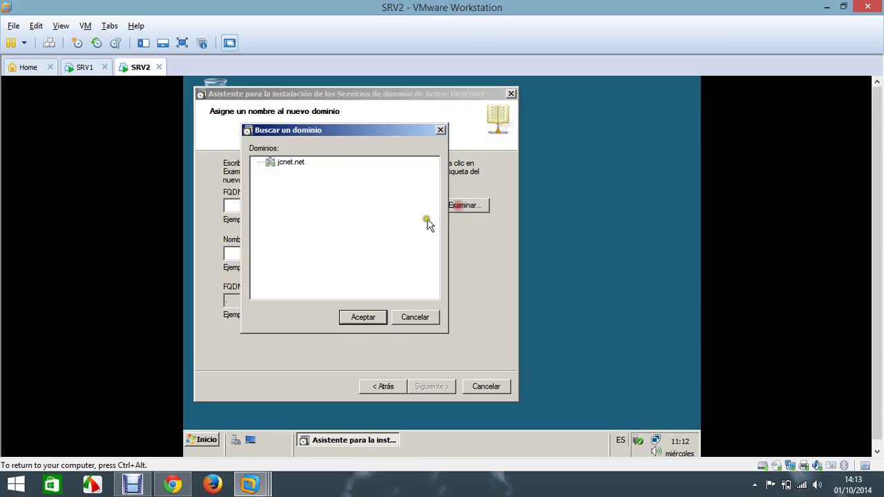
{"action": "double_click", "coordinate": [293, 162]}
{"action": "left_click", "coordinate": [306, 254]}
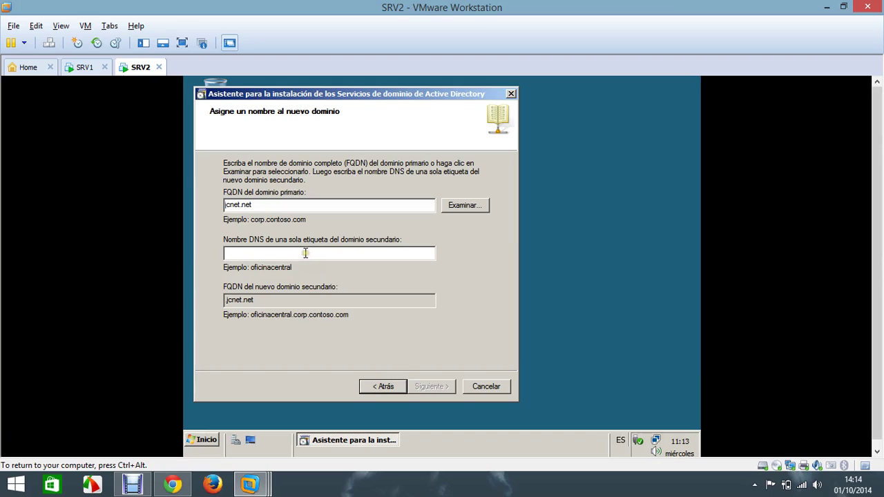
{"action": "type", "text": "a"}
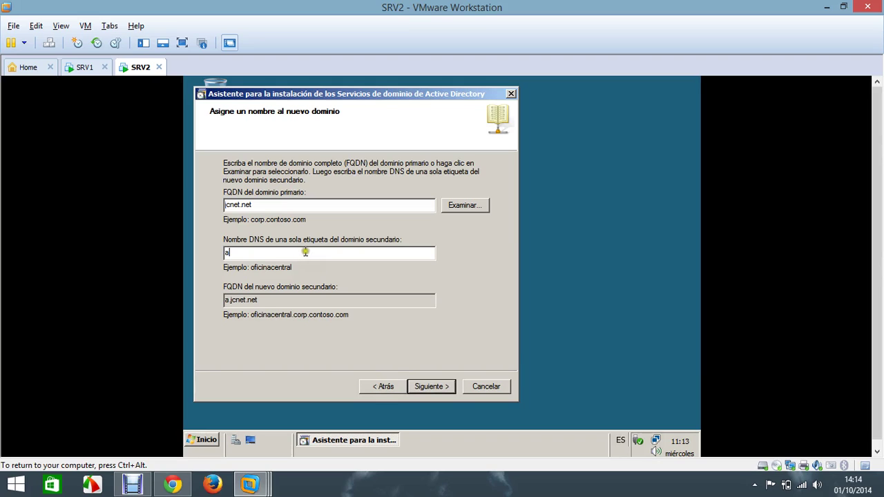
{"action": "type", "text": "baddonsv"}
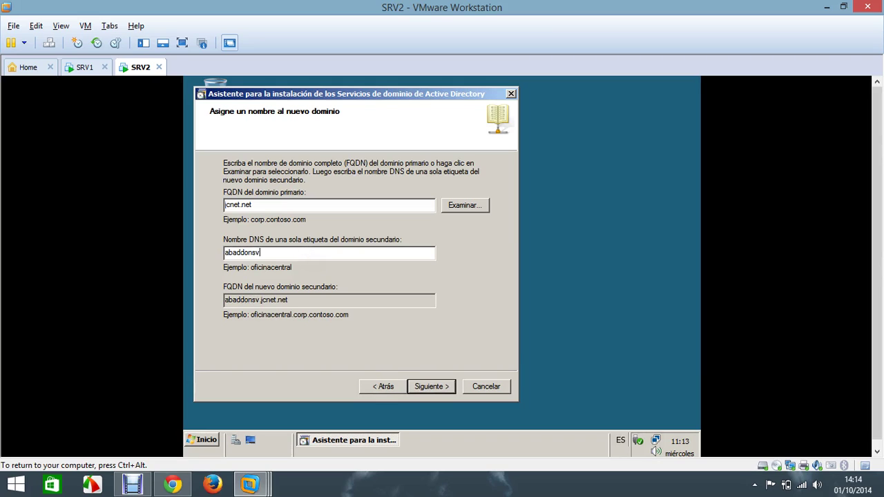
{"action": "left_click", "coordinate": [429, 387]}
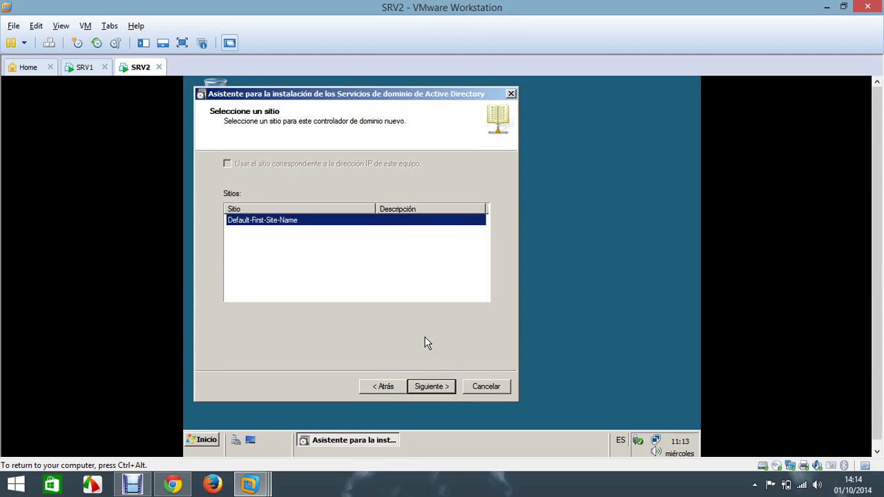
Step: Accept Default-First-Site-Name, enable Global Catalog, and keep default database and log locations
{"action": "left_click", "coordinate": [434, 387]}
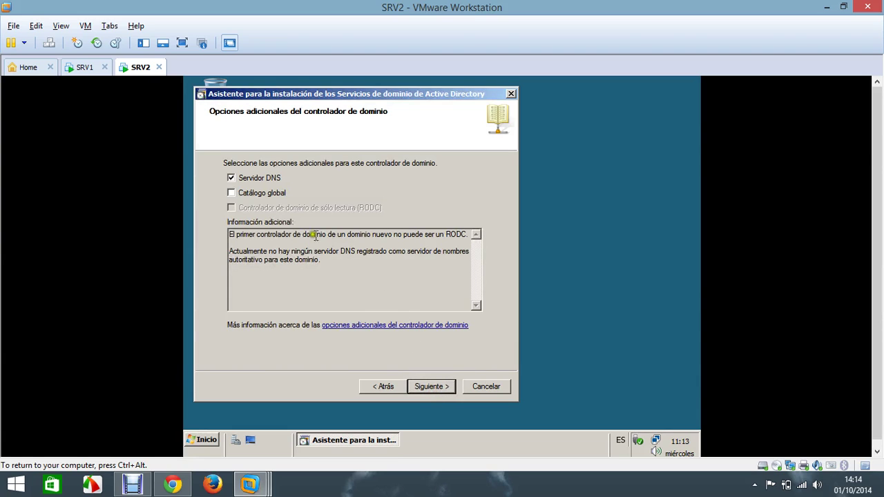
{"action": "left_click", "coordinate": [263, 196]}
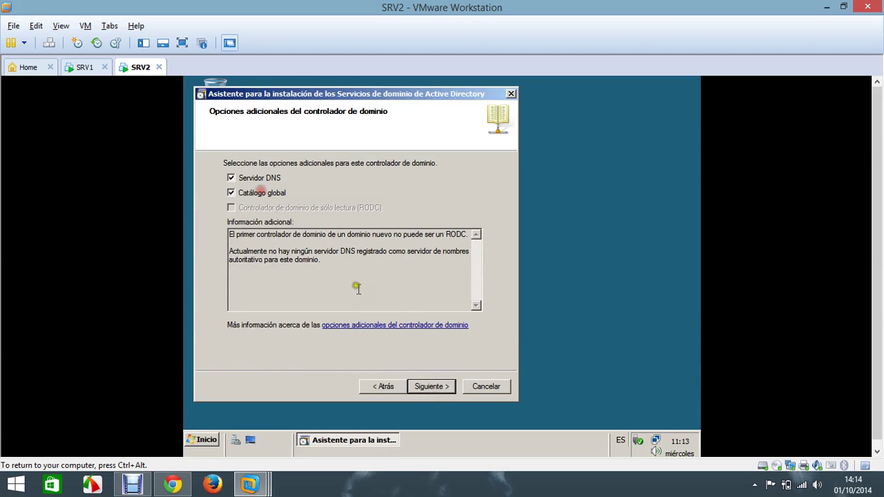
{"action": "left_click", "coordinate": [435, 388]}
{"action": "left_click", "coordinate": [435, 384]}
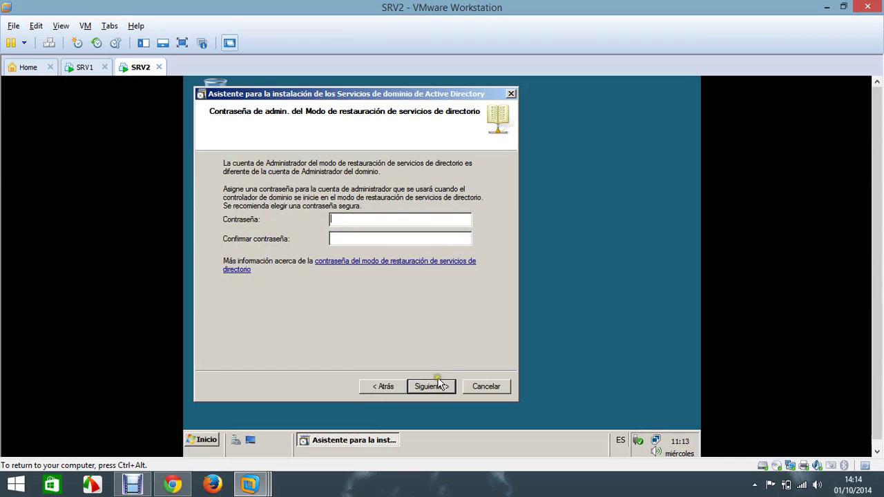
Step: Enter and confirm the restore-mode password, then start the Active Directory installation
{"action": "type", "text": "••••••••"}
{"action": "key", "text": "Tab"}
{"action": "type", "text": "••••••••"}
{"action": "left_click", "coordinate": [442, 388]}
{"action": "left_click", "coordinate": [430, 387]}
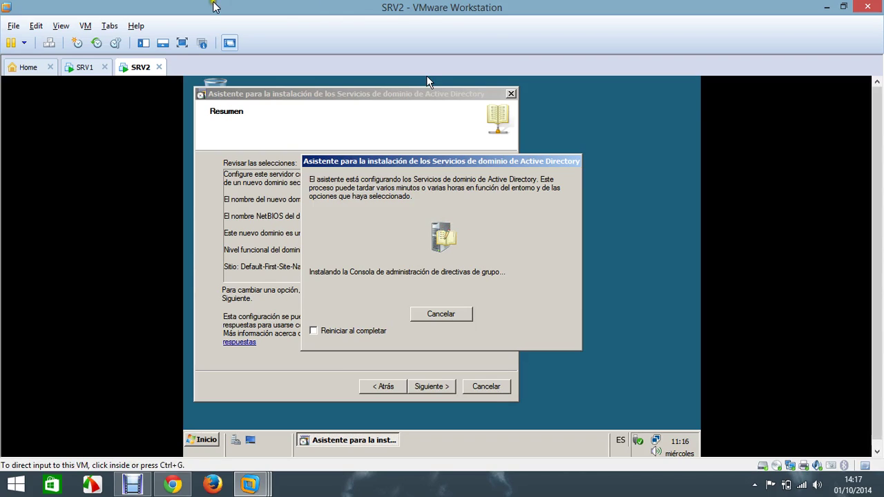
Step: Start a custom new VM for Windows 7 with default name, location and processors
{"action": "left_click", "coordinate": [15, 28]}
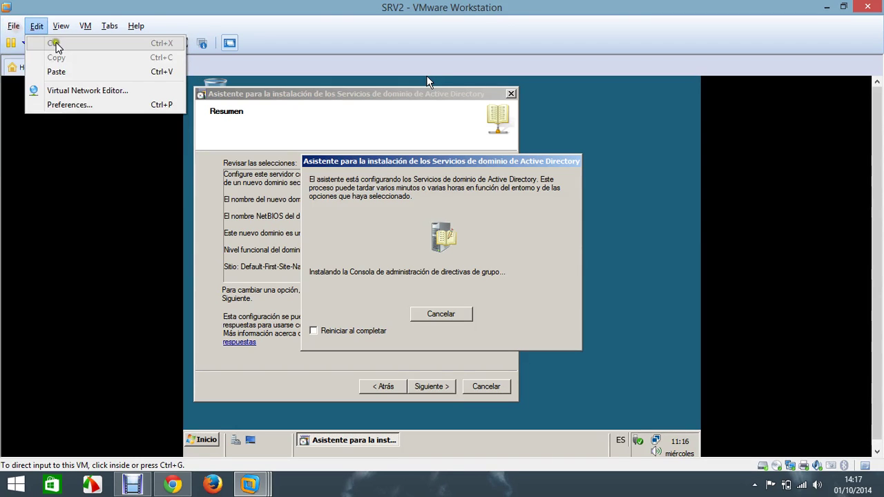
{"action": "left_click", "coordinate": [199, 112]}
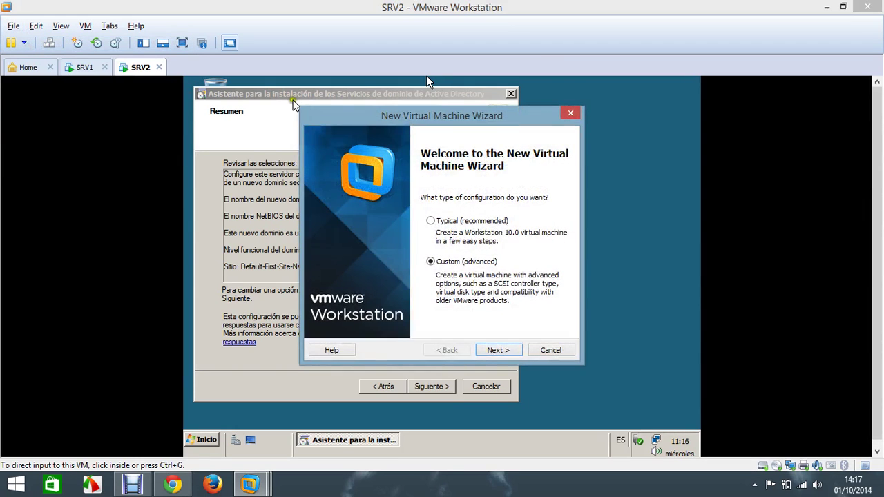
{"action": "left_click", "coordinate": [497, 350]}
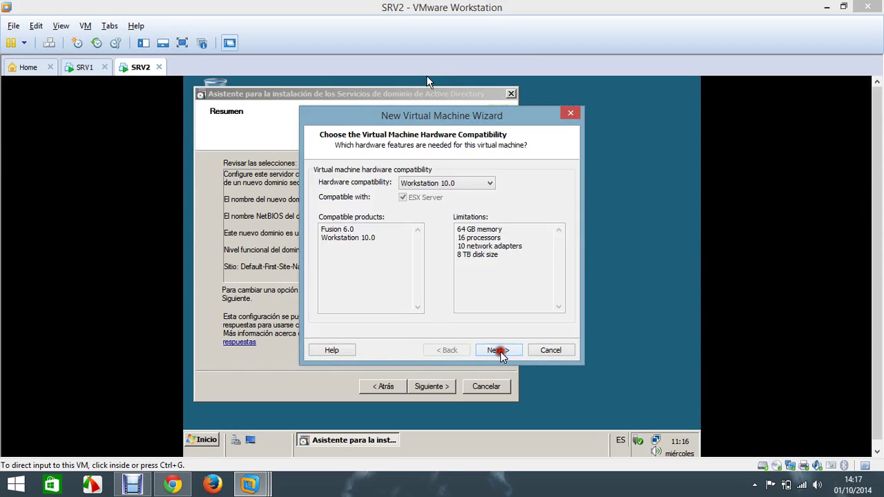
{"action": "left_click", "coordinate": [497, 350]}
{"action": "left_click", "coordinate": [499, 351]}
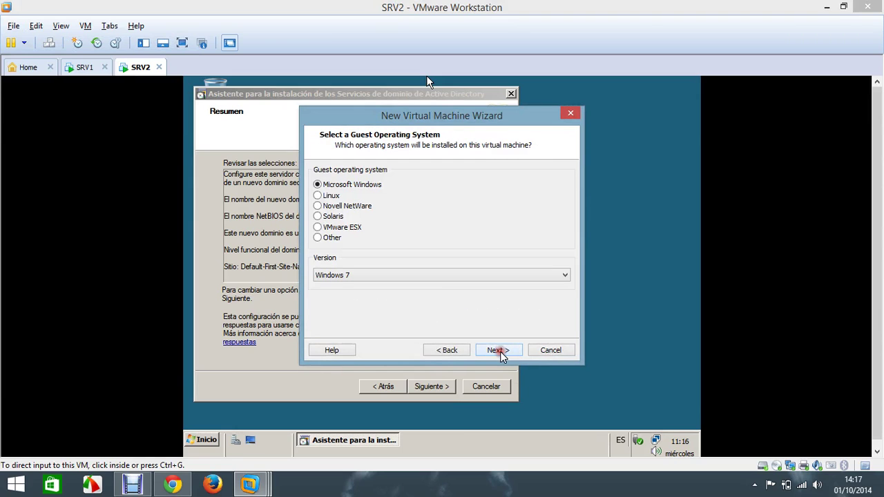
{"action": "left_click", "coordinate": [490, 342]}
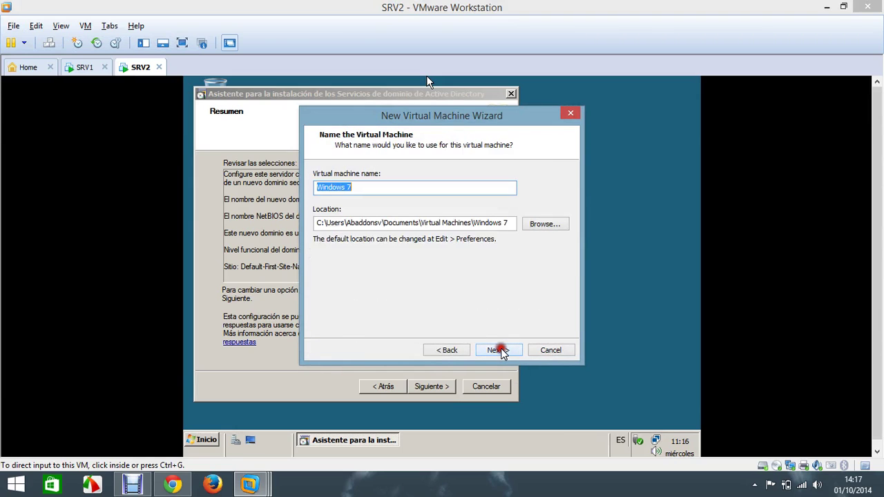
{"action": "left_click", "coordinate": [501, 349]}
{"action": "left_click", "coordinate": [501, 351]}
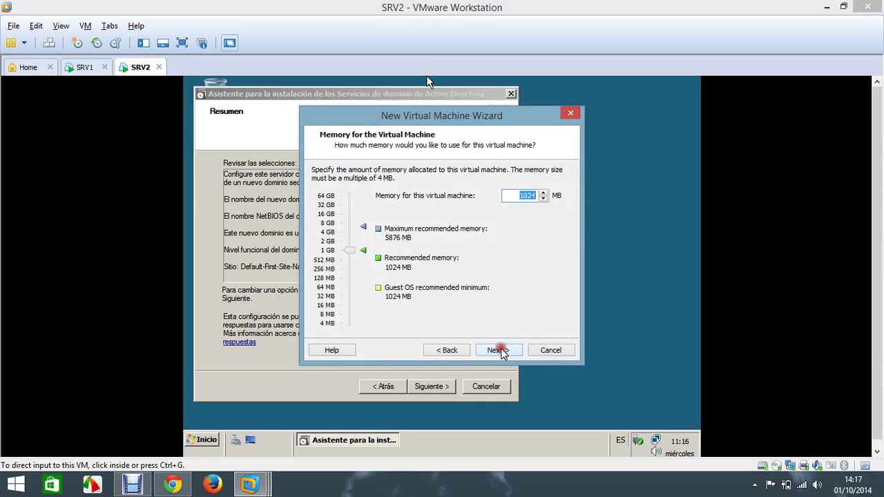
Step: Keep 1024 MB memory, NAT, SCSI and a new 60 GB disk, and finish
{"action": "left_click", "coordinate": [499, 351]}
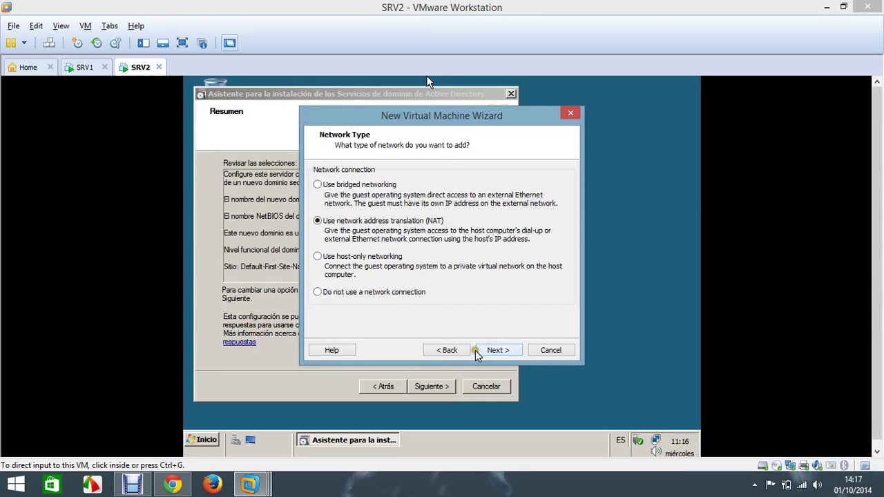
{"action": "left_click", "coordinate": [498, 351]}
{"action": "left_click", "coordinate": [496, 351]}
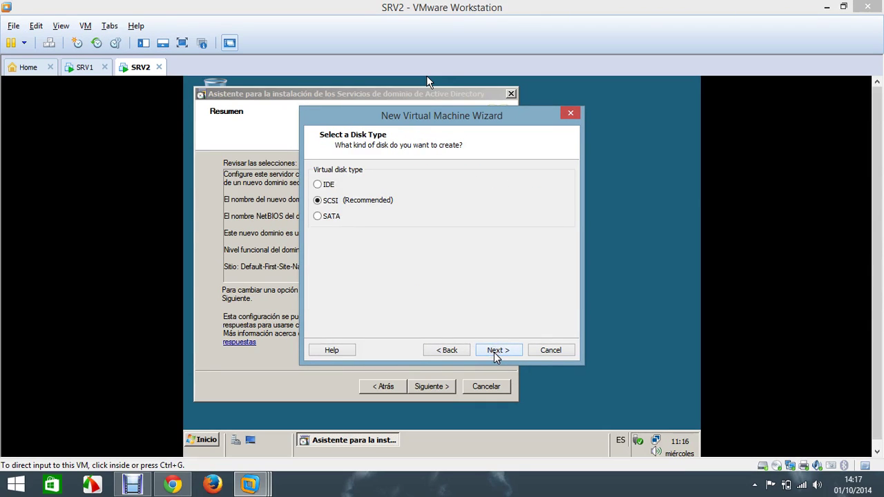
{"action": "left_click", "coordinate": [496, 351]}
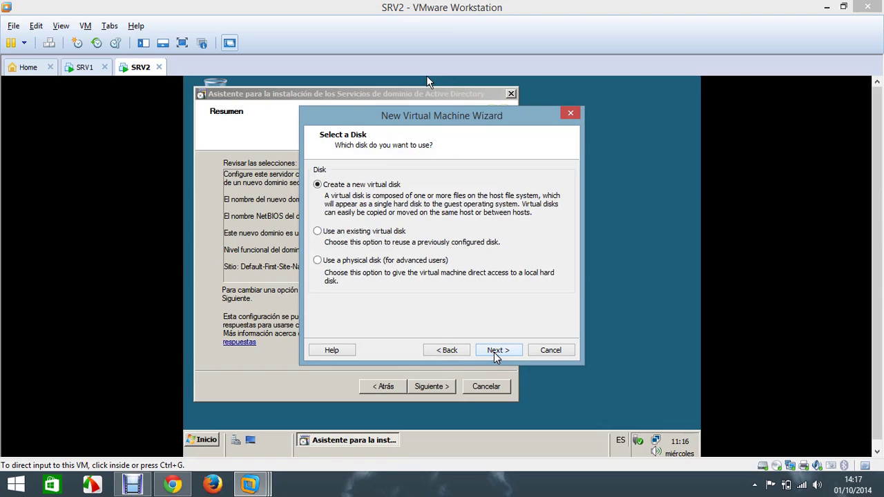
{"action": "left_click", "coordinate": [496, 351]}
{"action": "left_click", "coordinate": [496, 351]}
{"action": "left_click", "coordinate": [496, 351]}
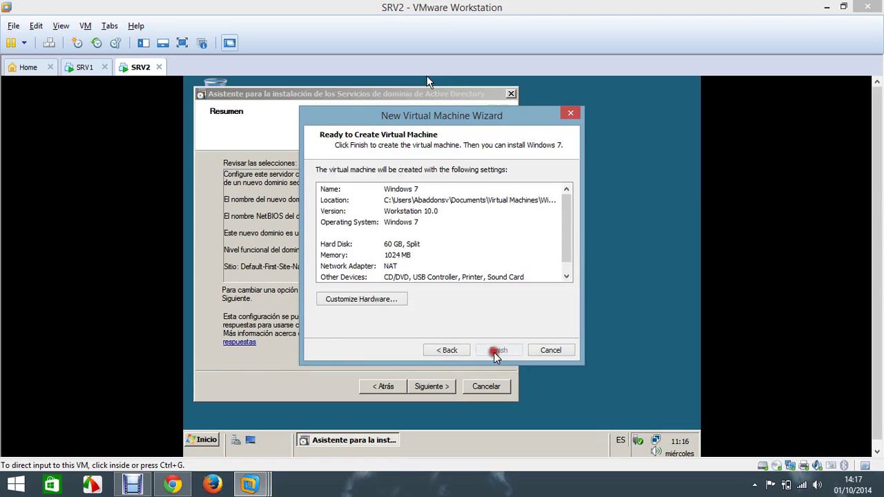
{"action": "left_click", "coordinate": [497, 351]}
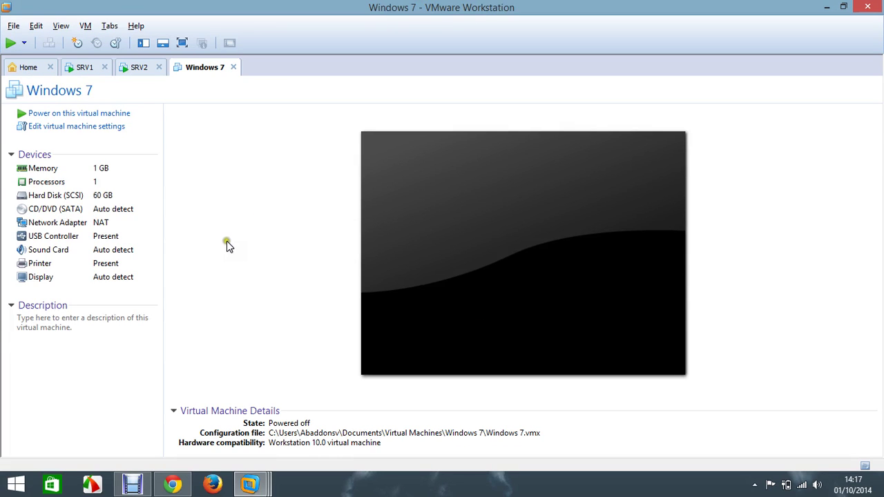
Step: Connect the Windows 7 VM's network adapter to the LAN-A segment
{"action": "double_click", "coordinate": [97, 226]}
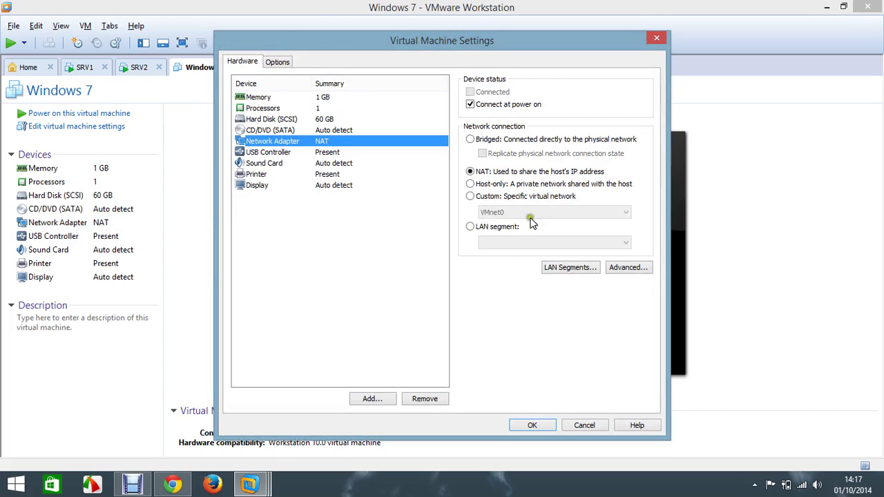
{"action": "left_click", "coordinate": [507, 227]}
{"action": "left_click", "coordinate": [572, 242]}
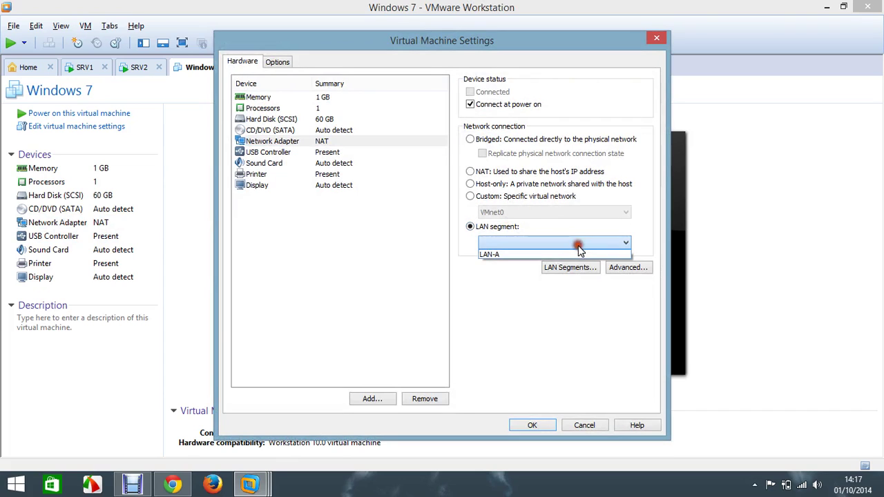
{"action": "left_click", "coordinate": [576, 254]}
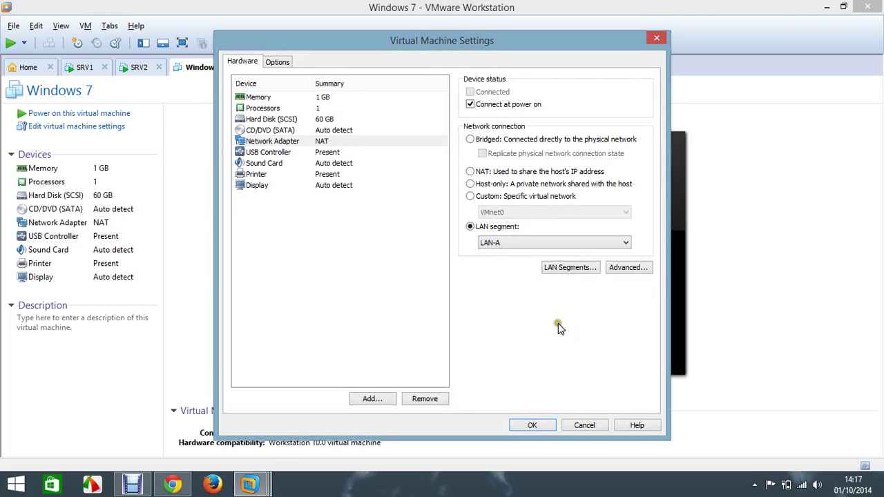
{"action": "left_click", "coordinate": [541, 426]}
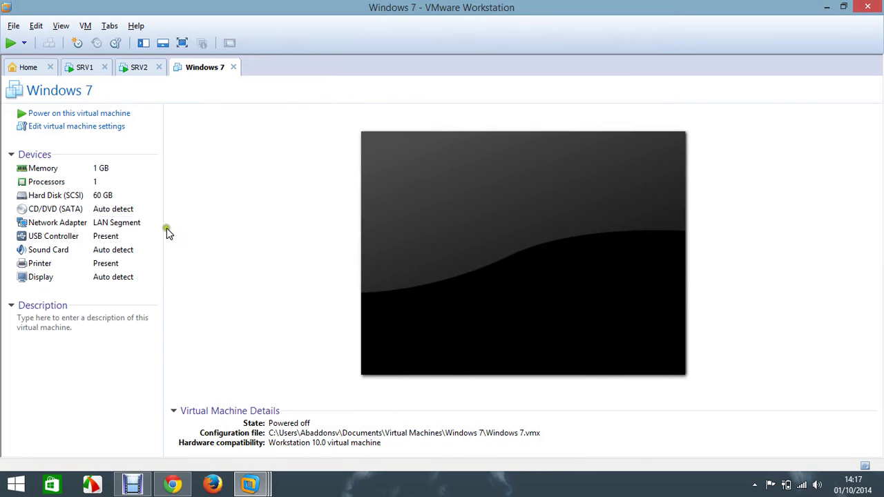
Step: Attach the Wid7Sp1Litecacho ISO from the ISOS folder to the CD/DVD drive
{"action": "double_click", "coordinate": [128, 210]}
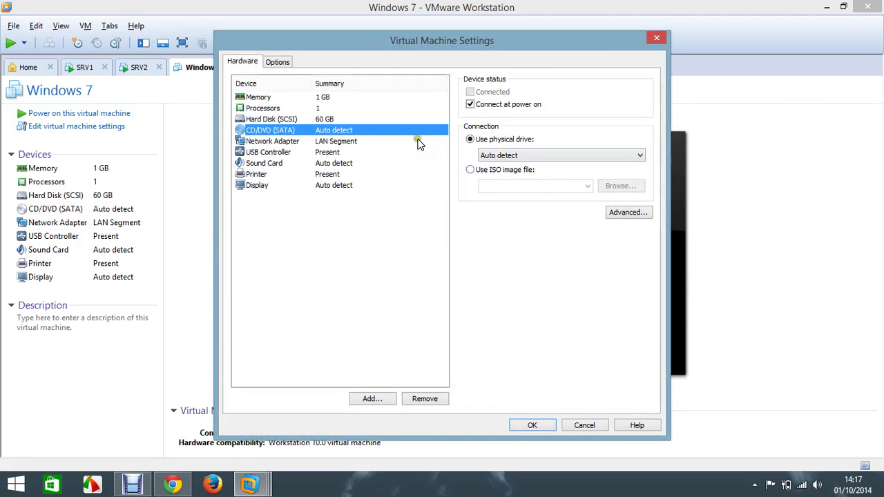
{"action": "left_click", "coordinate": [470, 168]}
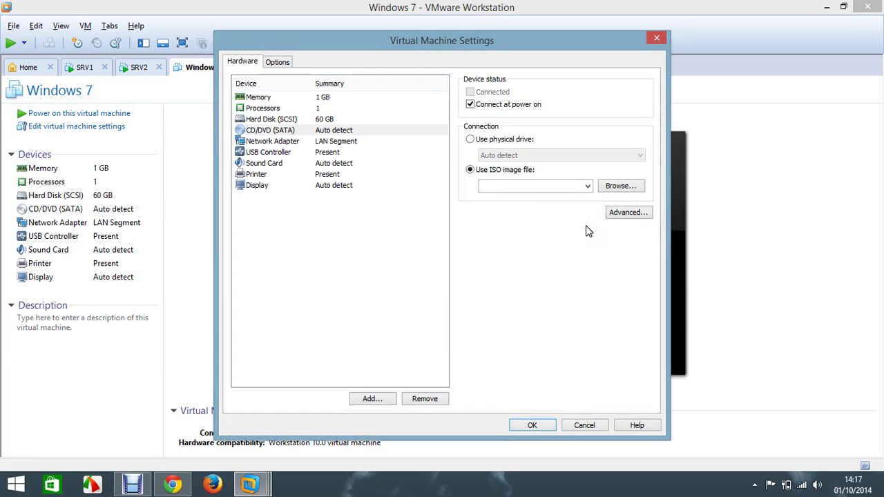
{"action": "left_click", "coordinate": [613, 185]}
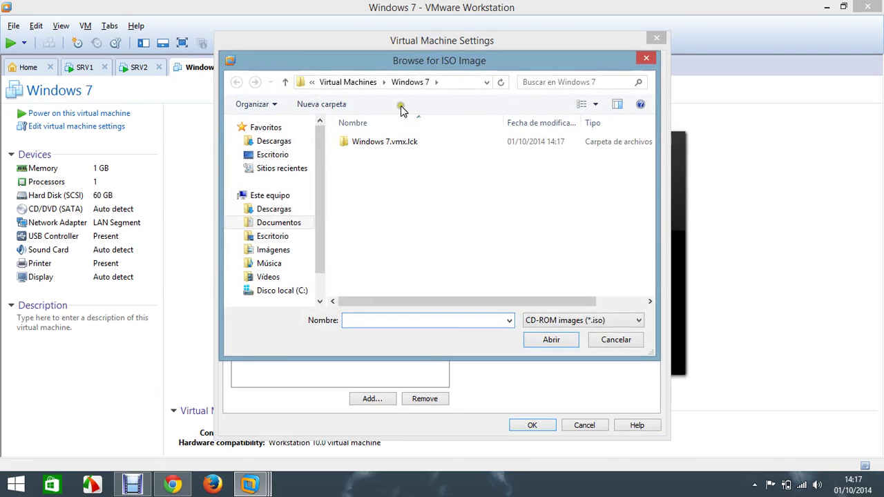
{"action": "left_click", "coordinate": [348, 81]}
{"action": "double_click", "coordinate": [360, 157]}
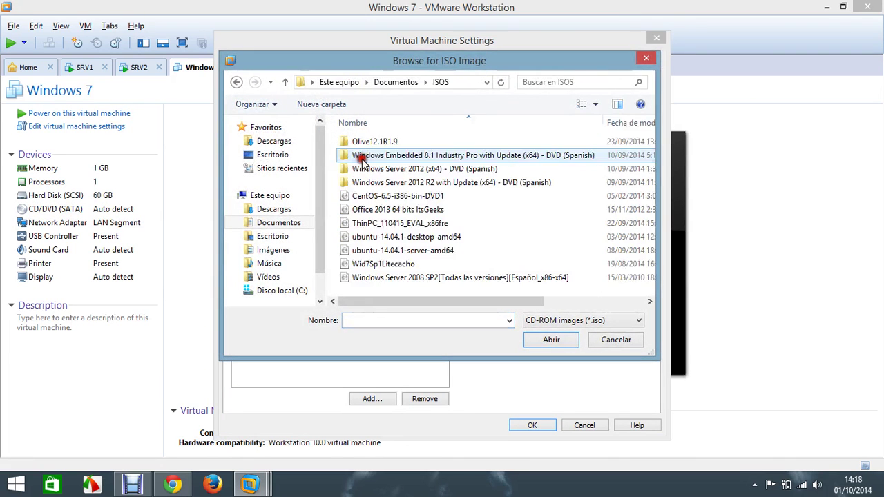
{"action": "left_click", "coordinate": [391, 266]}
{"action": "double_click", "coordinate": [391, 266]}
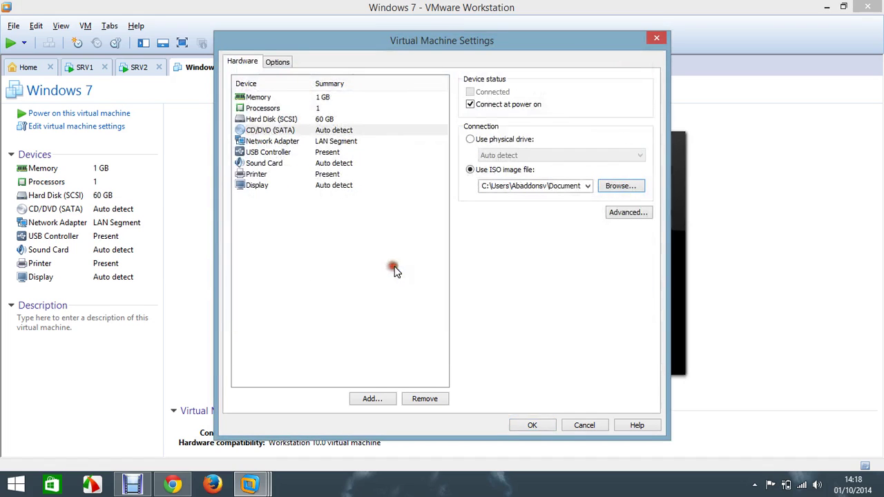
{"action": "left_click", "coordinate": [533, 426]}
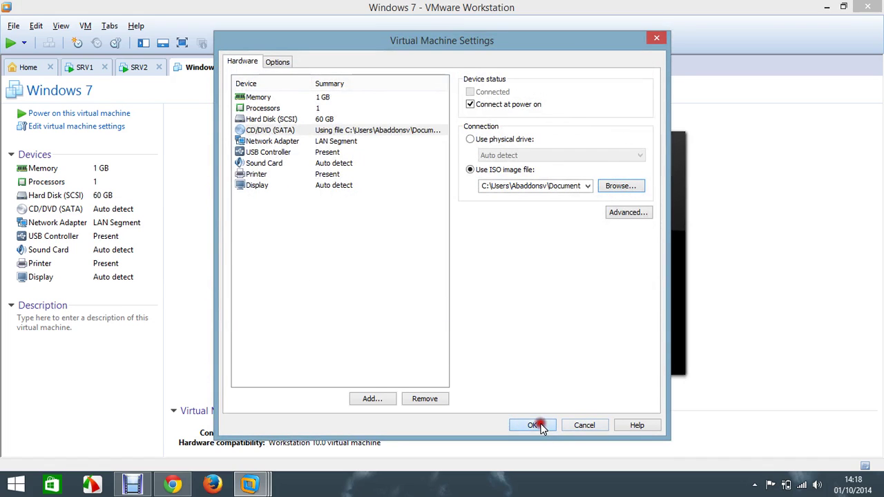
{"action": "left_click", "coordinate": [139, 67]}
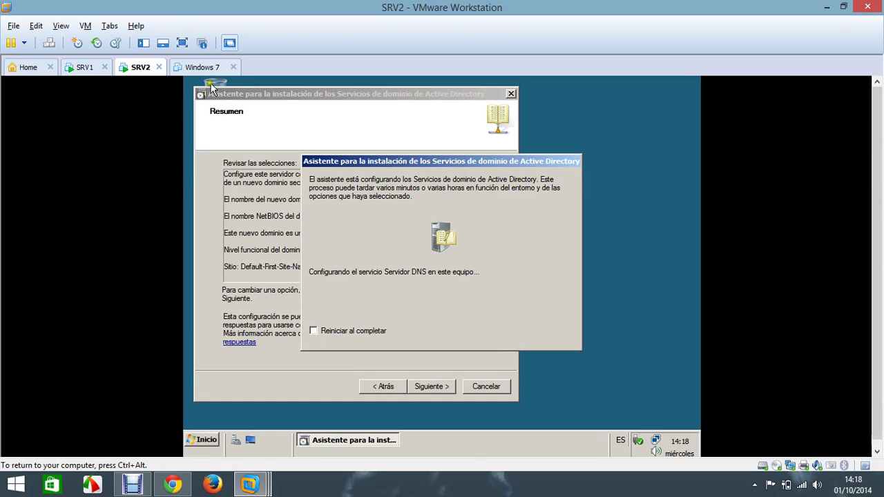
Step: Close the finished AD DS wizard on SRV2 and restart the server now
{"action": "left_click", "coordinate": [207, 69]}
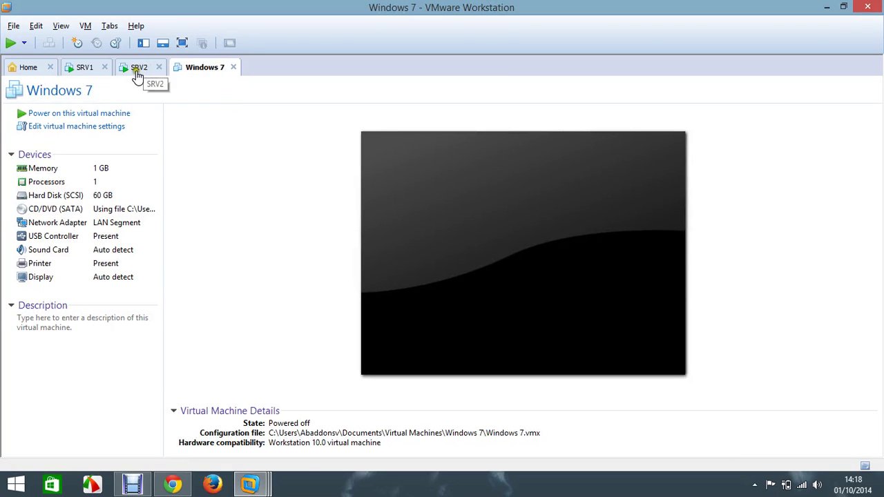
{"action": "left_click", "coordinate": [139, 67]}
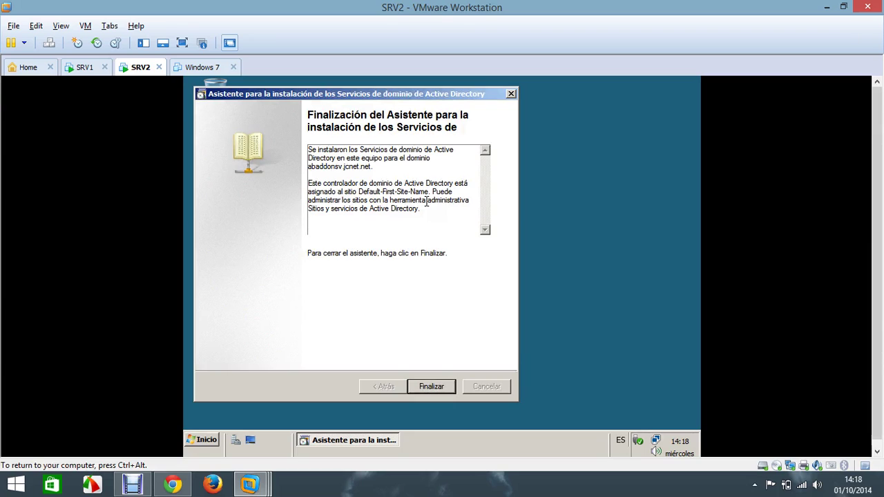
{"action": "left_click", "coordinate": [440, 388]}
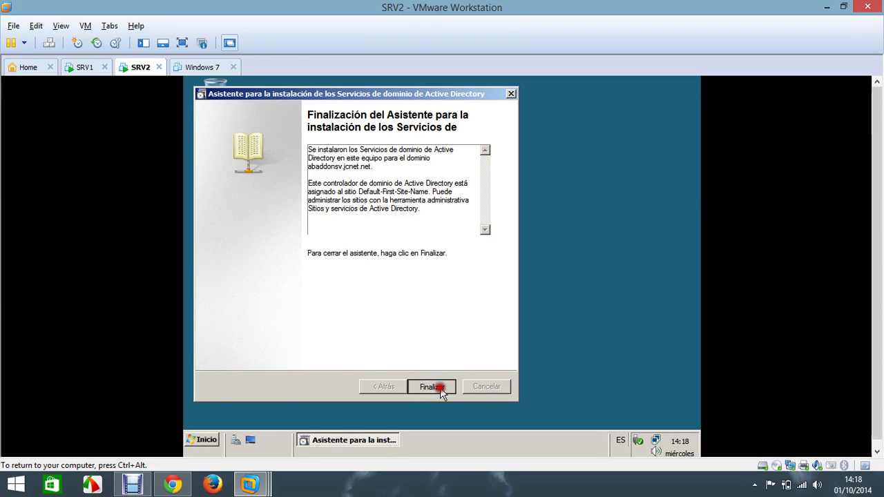
{"action": "left_click", "coordinate": [400, 283]}
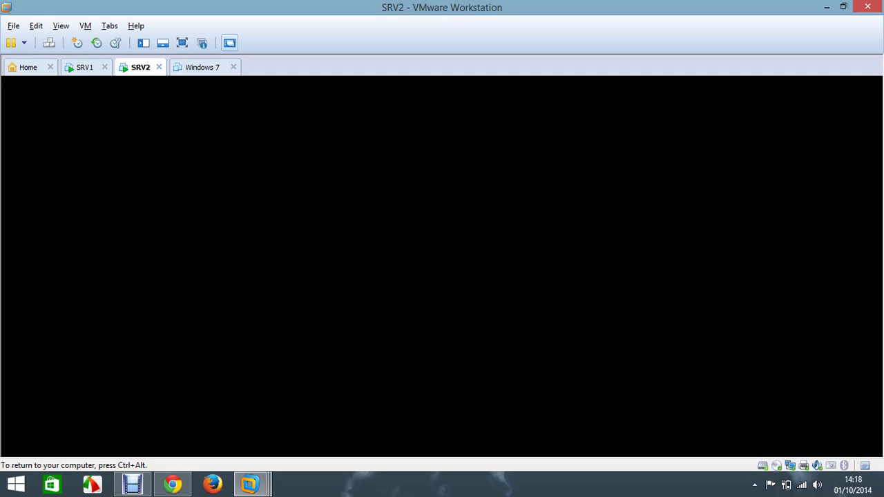
Step: Wait for SRV2 to reach applying computer settings, then view the Windows 7 VM
{"action": "left_click", "coordinate": [241, 196]}
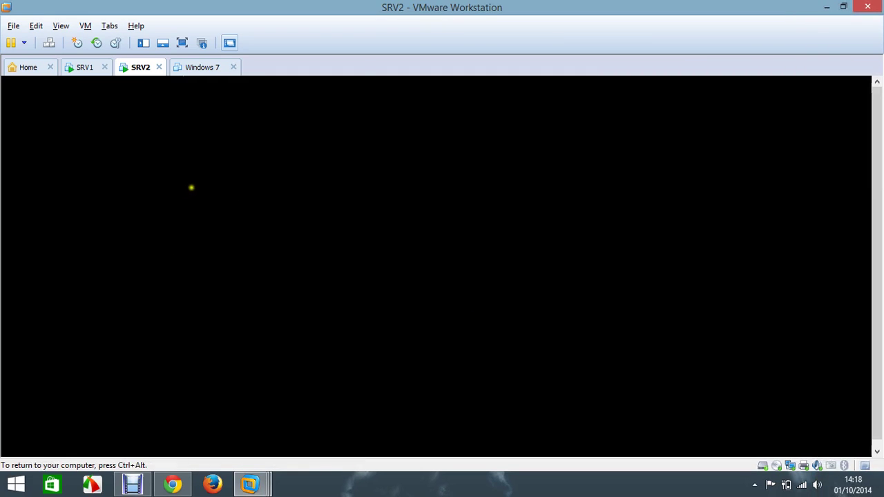
{"action": "key", "text": "ctrl+alt"}
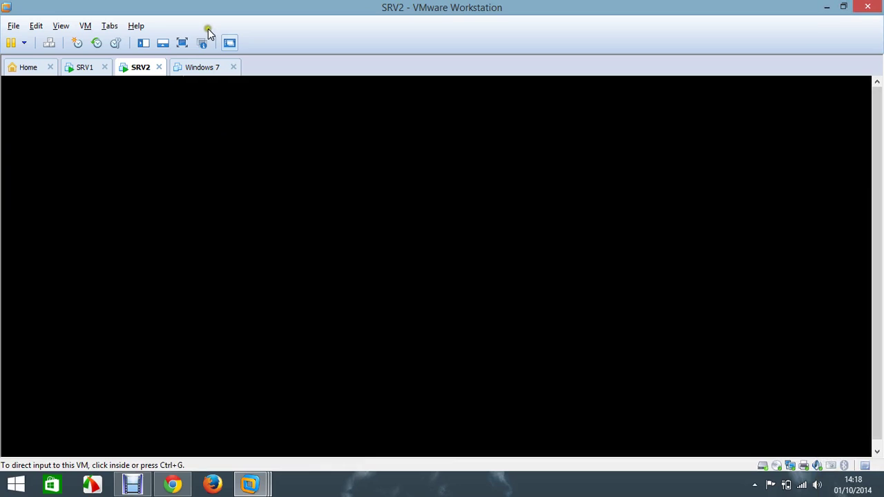
{"action": "left_click", "coordinate": [141, 116]}
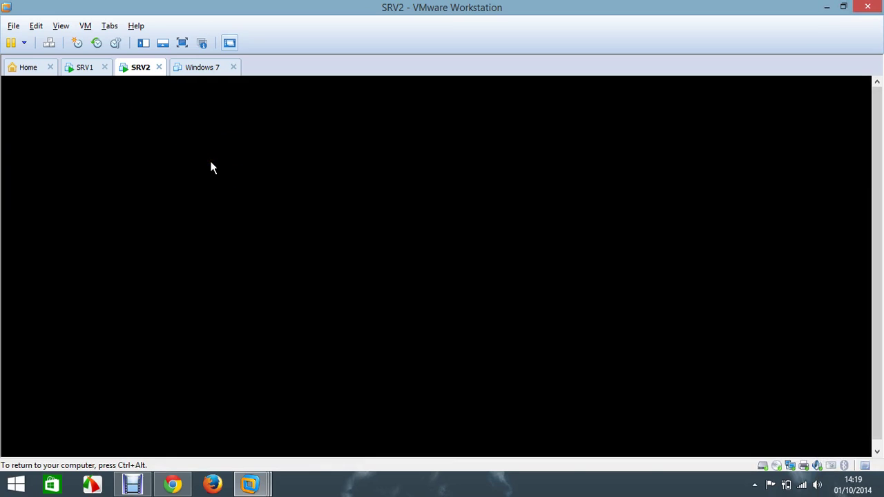
{"action": "key", "text": "ctrl+alt"}
{"action": "left_click", "coordinate": [178, 103]}
{"action": "key", "text": "ctrl+alt"}
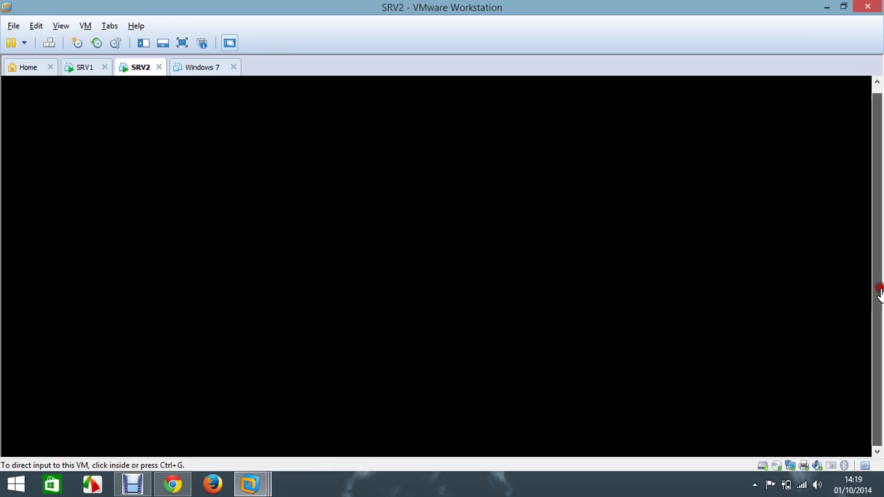
{"action": "left_click", "coordinate": [352, 271]}
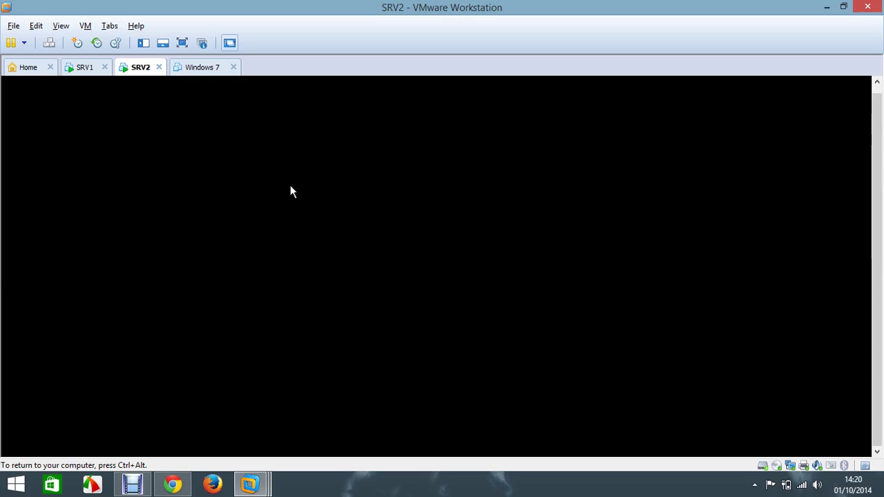
{"action": "key", "text": "ctrl+alt"}
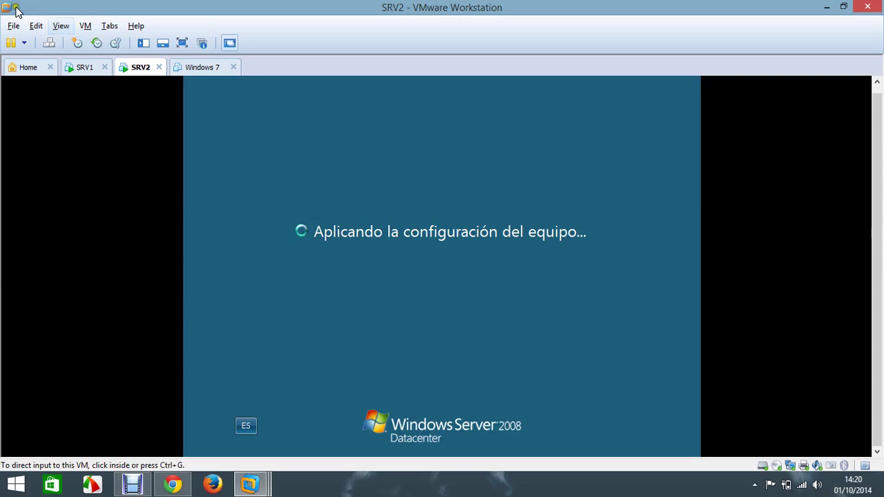
{"action": "left_click", "coordinate": [296, 167]}
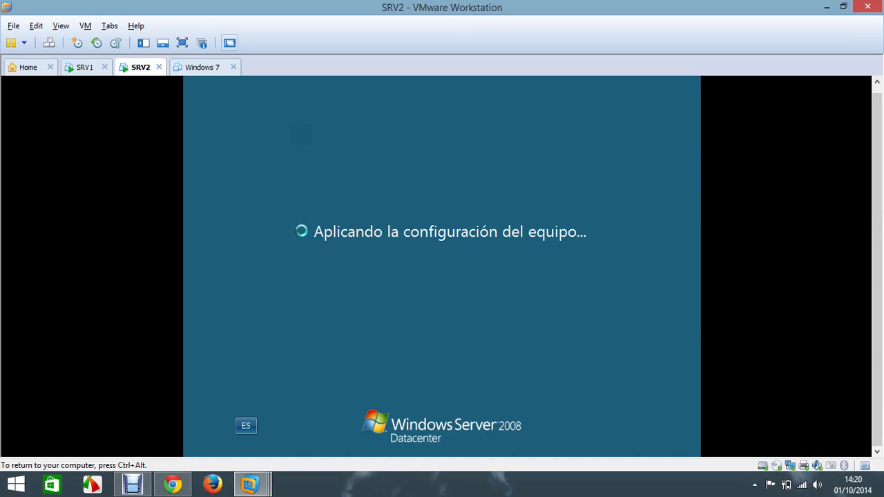
{"action": "left_click", "coordinate": [197, 70]}
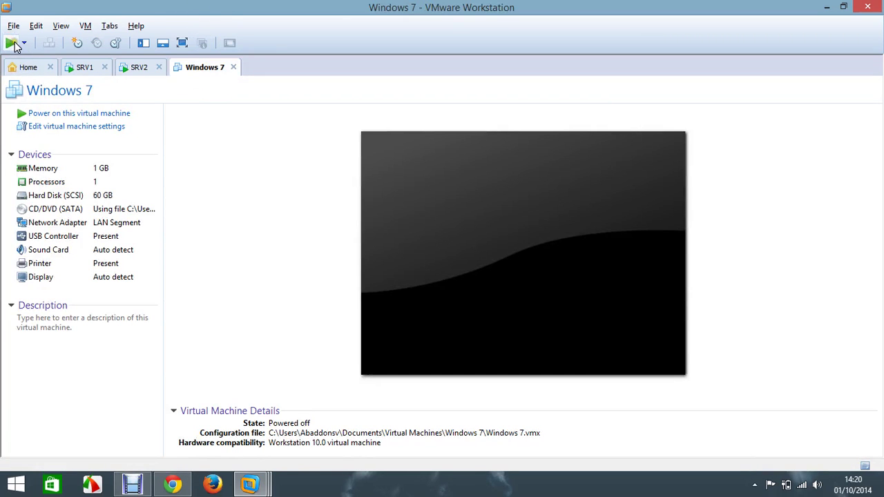
Step: Power on the Windows 7 VM while checking on SRV2's boot progress
{"action": "left_click", "coordinate": [13, 43]}
{"action": "left_click", "coordinate": [138, 69]}
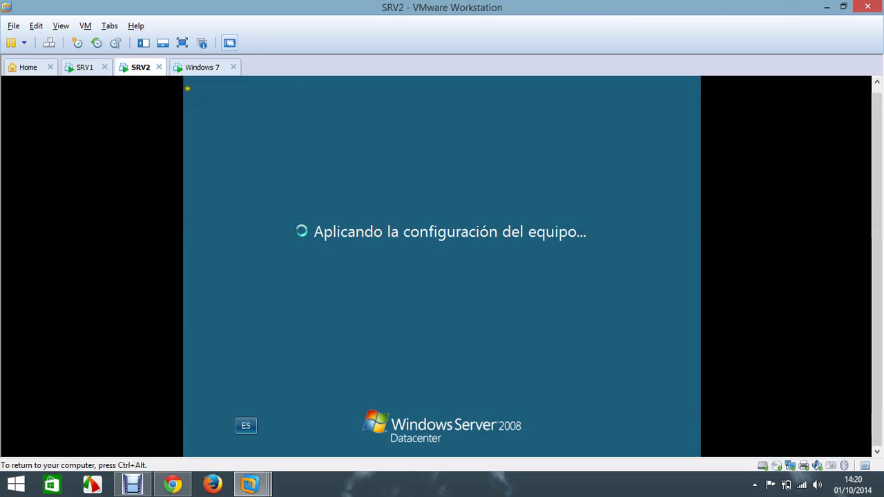
{"action": "left_click", "coordinate": [200, 72]}
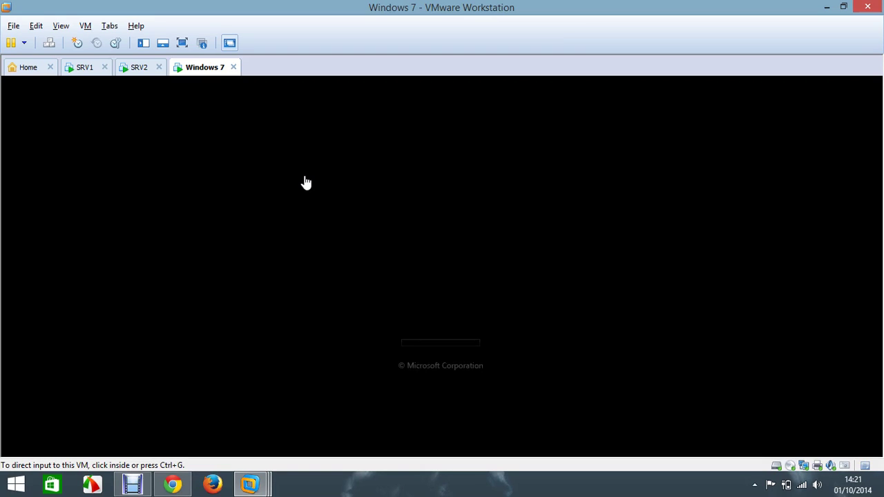
{"action": "left_click", "coordinate": [136, 73]}
{"action": "left_click", "coordinate": [188, 74]}
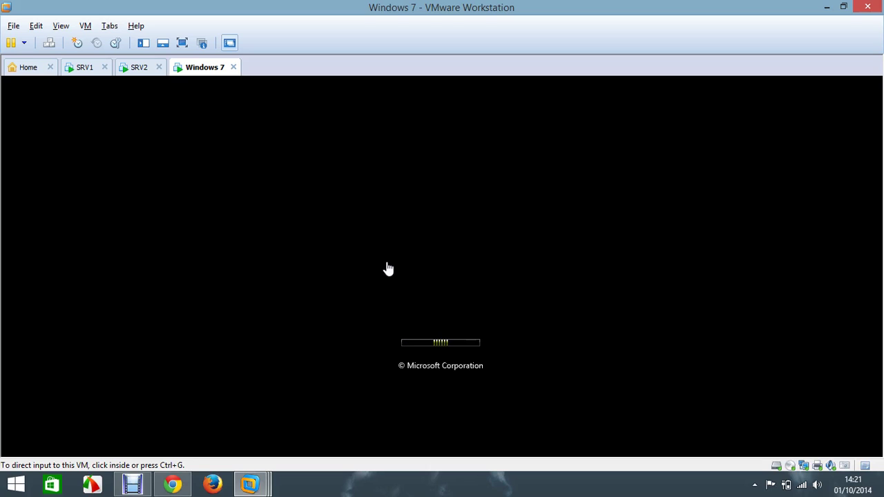
{"action": "left_click", "coordinate": [140, 72]}
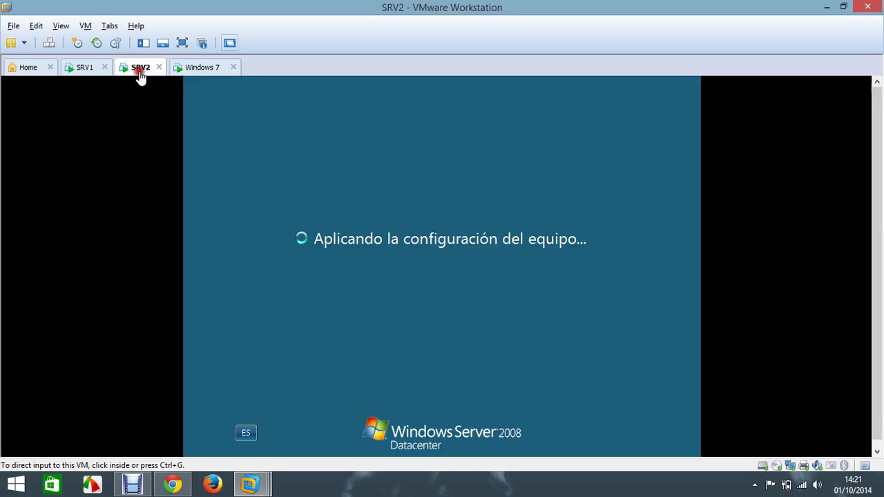
{"action": "left_click", "coordinate": [203, 69]}
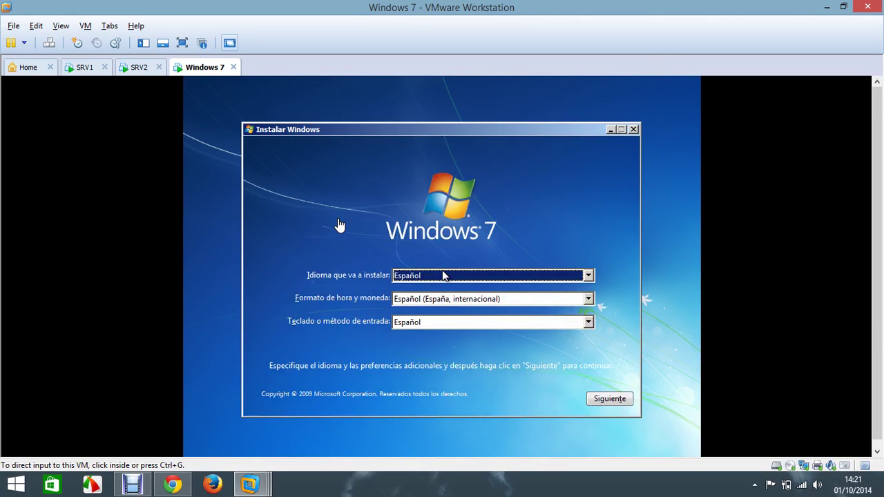
Step: Accept Spanish setup options, start the Windows 7 installation, then return to SRV2
{"action": "left_click", "coordinate": [581, 382]}
{"action": "left_click", "coordinate": [605, 400]}
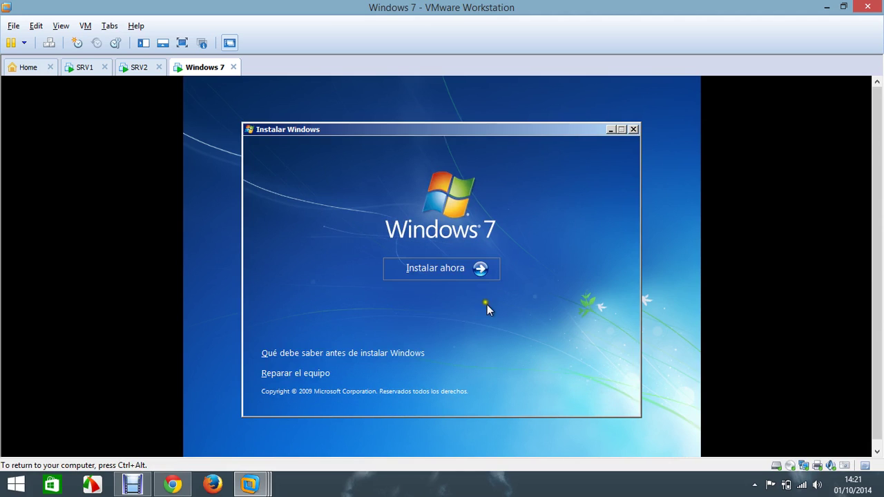
{"action": "left_click", "coordinate": [465, 271]}
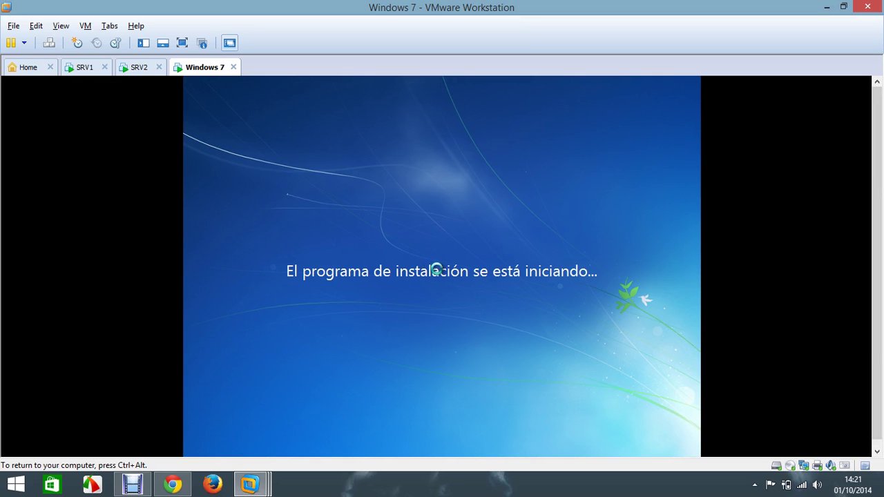
{"action": "key", "text": "ctrl+alt"}
{"action": "left_click", "coordinate": [140, 67]}
{"action": "left_click", "coordinate": [196, 102]}
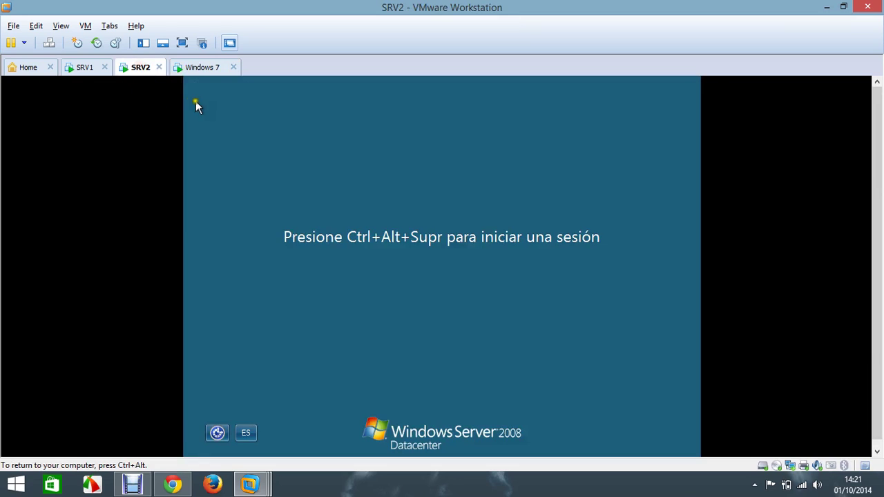
Step: Sign in to SRV2 with the domain administrator password, then return to Windows 7
{"action": "key", "text": "ctrl+alt"}
{"action": "left_click", "coordinate": [51, 46]}
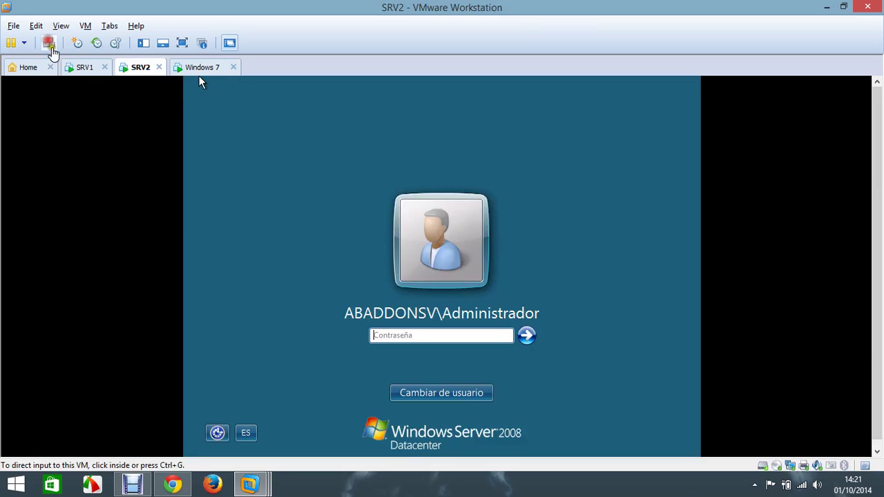
{"action": "left_click", "coordinate": [355, 241]}
{"action": "type", "text": "P"}
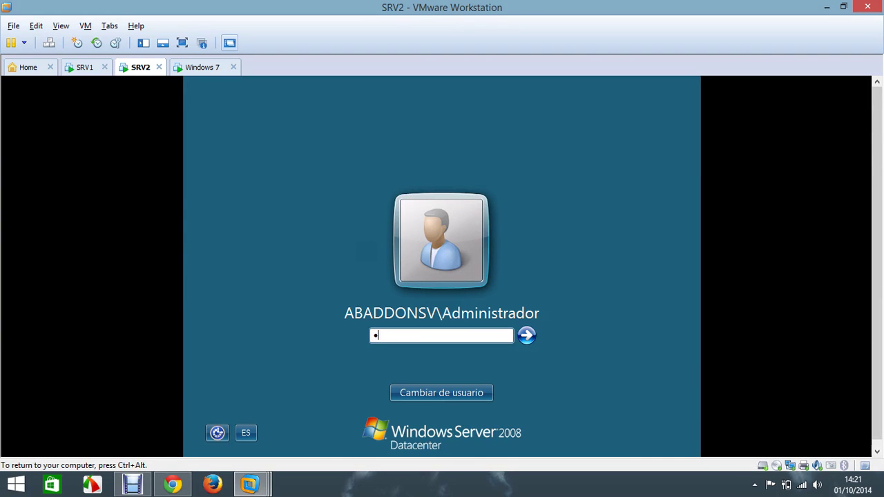
{"action": "key", "text": "Return"}
{"action": "key", "text": "ctrl+alt"}
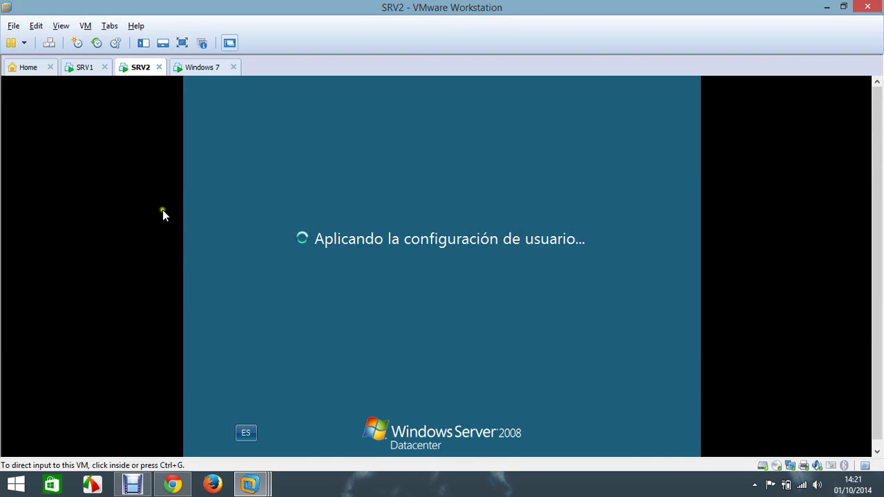
{"action": "left_click", "coordinate": [200, 67]}
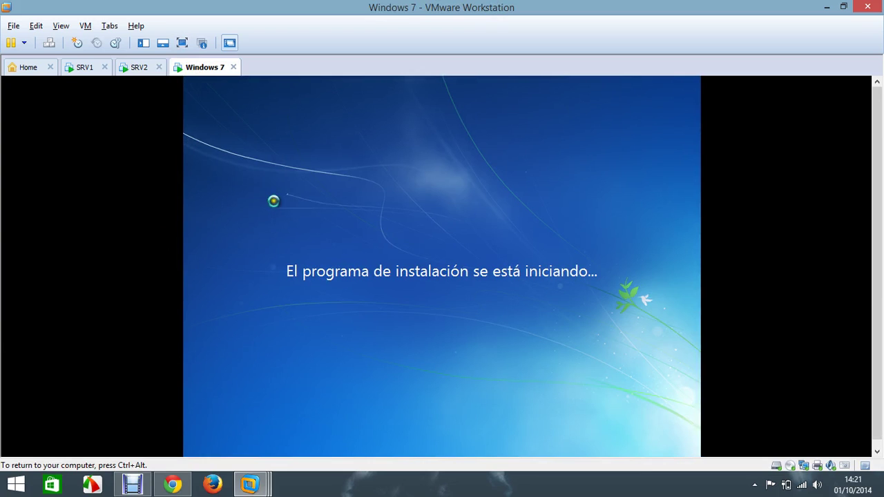
{"action": "key", "text": "ctrl+alt"}
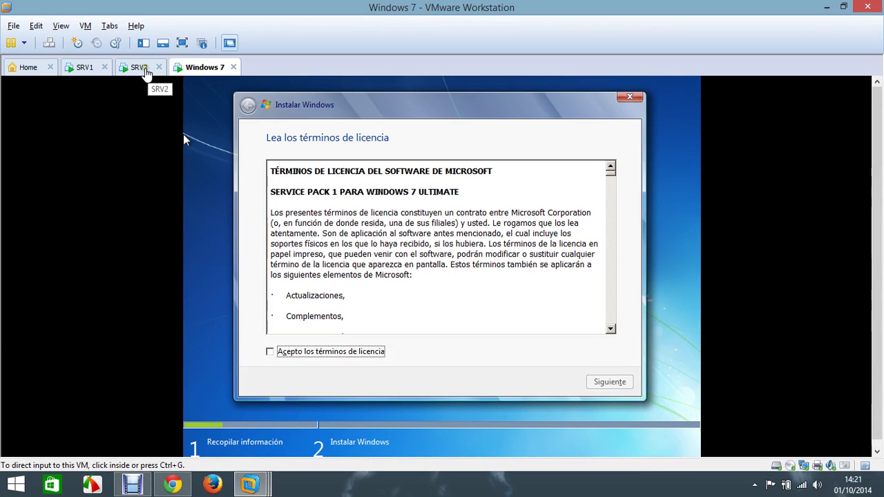
Step: Accept the Windows 7 licence and choose a custom install onto Disk 0's 60 GB unallocated space
{"action": "left_click", "coordinate": [234, 121]}
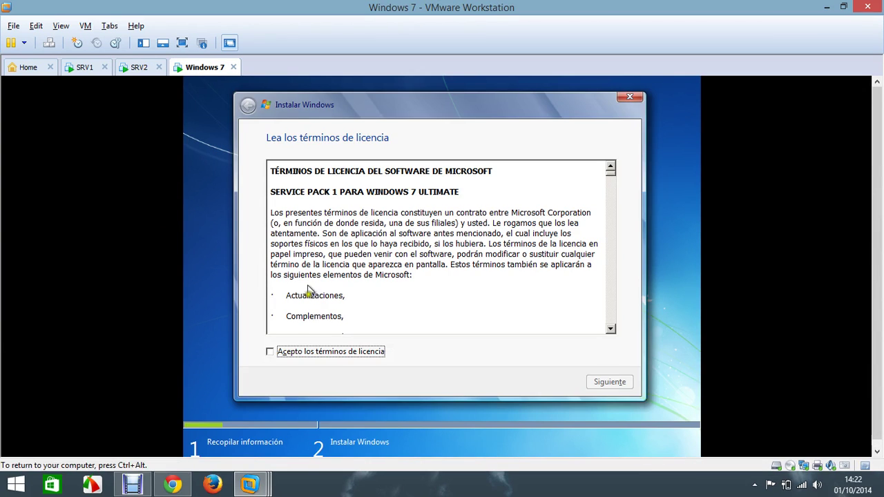
{"action": "left_click", "coordinate": [354, 350]}
{"action": "left_click", "coordinate": [626, 385]}
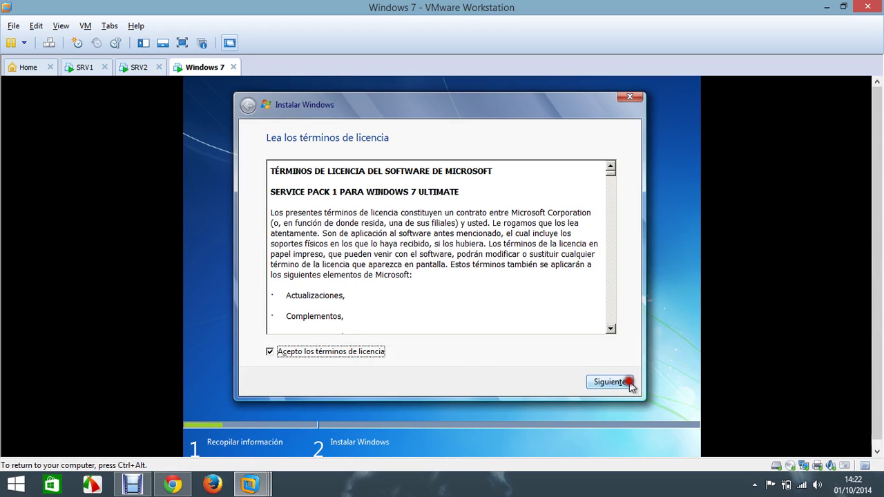
{"action": "left_click", "coordinate": [477, 277]}
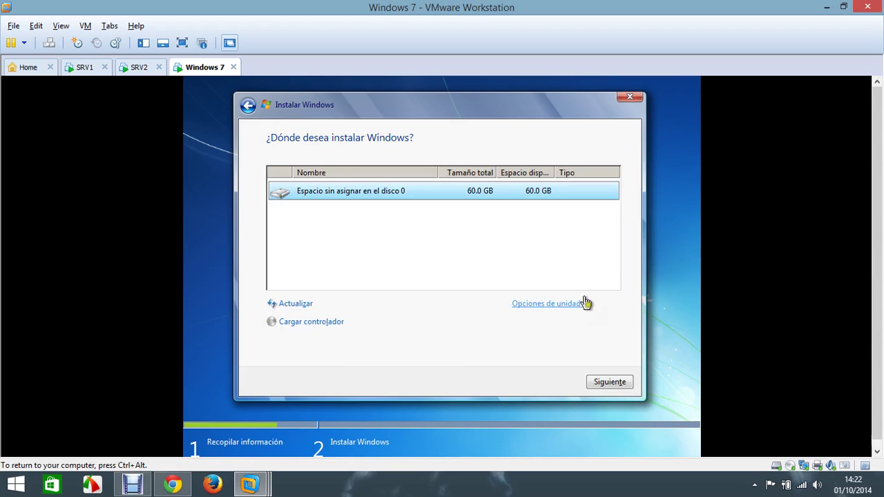
{"action": "left_click", "coordinate": [612, 384]}
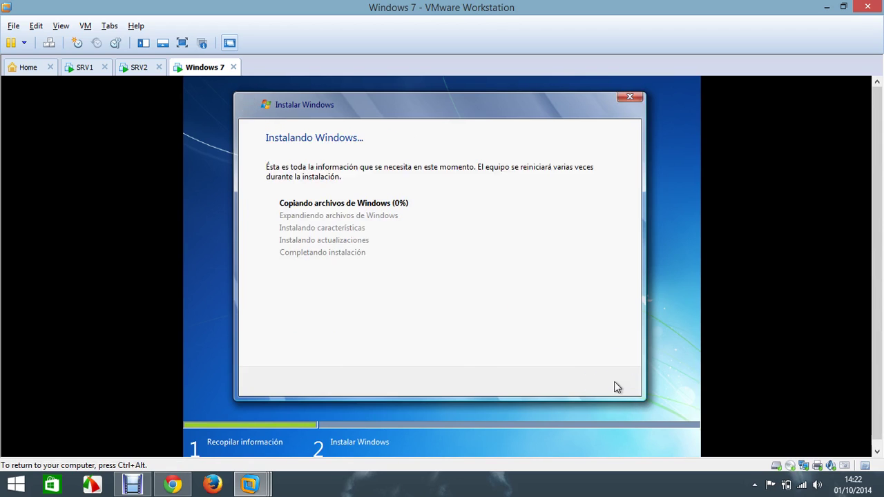
{"action": "key", "text": "ctrl+alt"}
Step: On SRV2, close Initial Configuration Tasks and Server Manager, then check DNS Manager and close it
{"action": "left_click", "coordinate": [136, 69]}
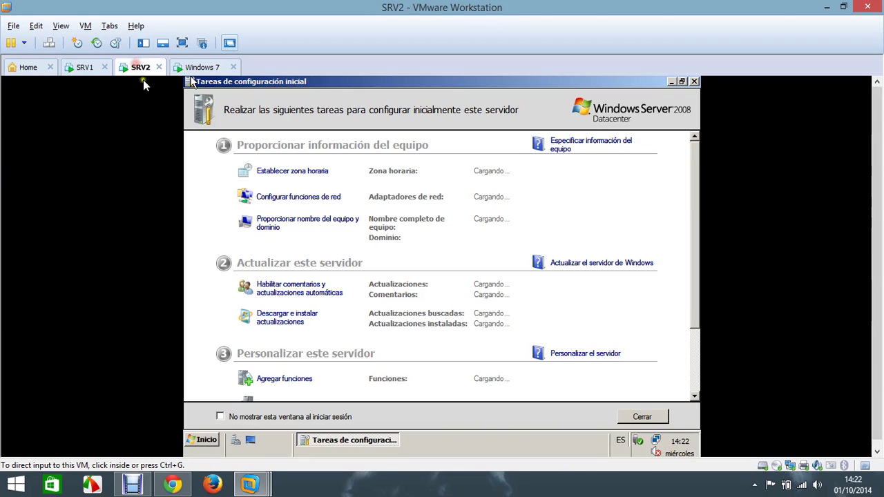
{"action": "left_click", "coordinate": [697, 83]}
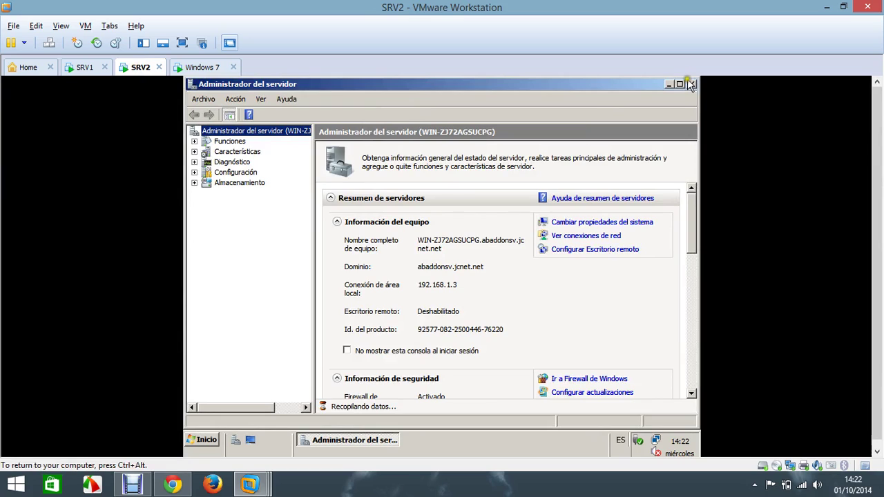
{"action": "left_click", "coordinate": [691, 84]}
{"action": "left_click", "coordinate": [202, 440]}
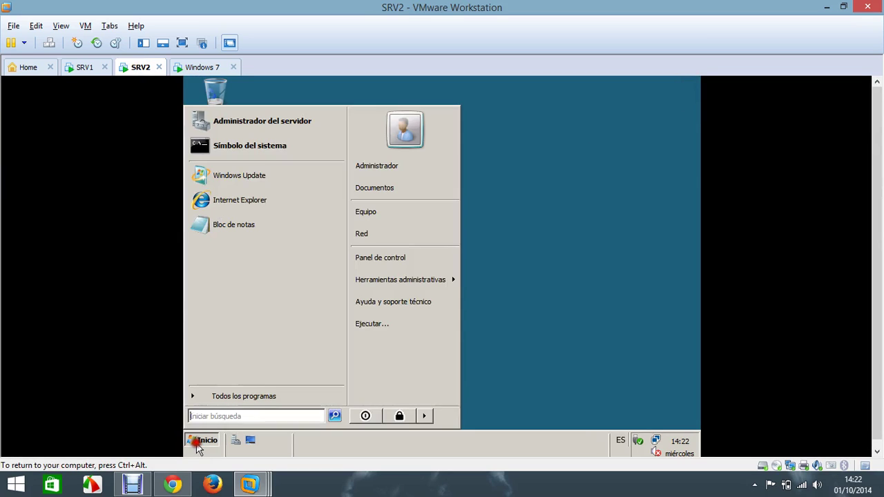
{"action": "mouse_move", "coordinate": [433, 284]}
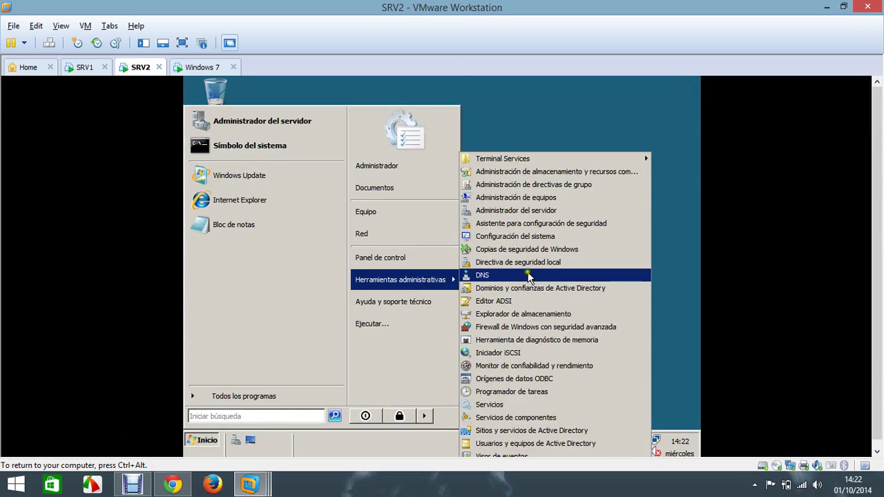
{"action": "left_click", "coordinate": [525, 280]}
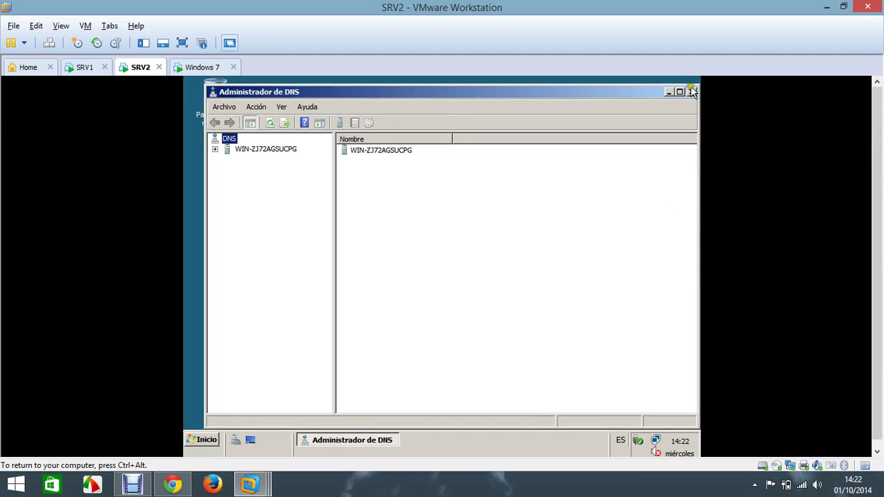
{"action": "left_click", "coordinate": [692, 91]}
Step: Launch Active Directory Sites and Services and bring the Administrative Tools list back up
{"action": "left_click", "coordinate": [201, 440]}
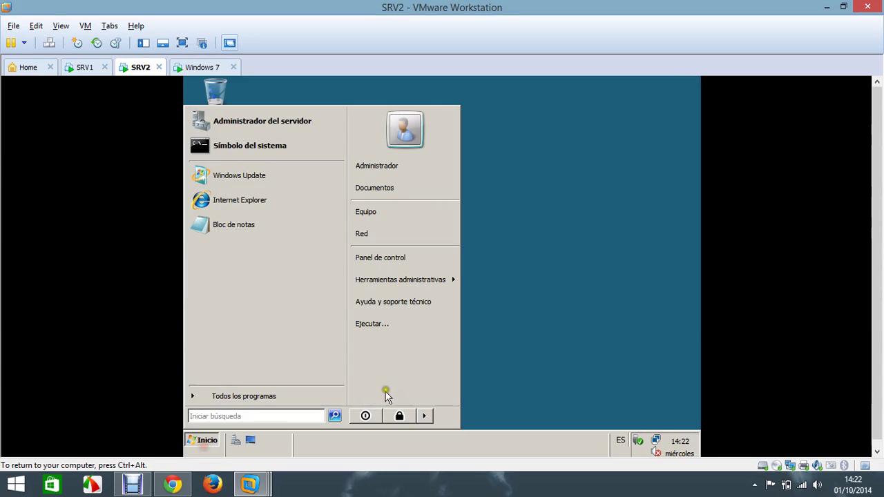
{"action": "mouse_move", "coordinate": [454, 280]}
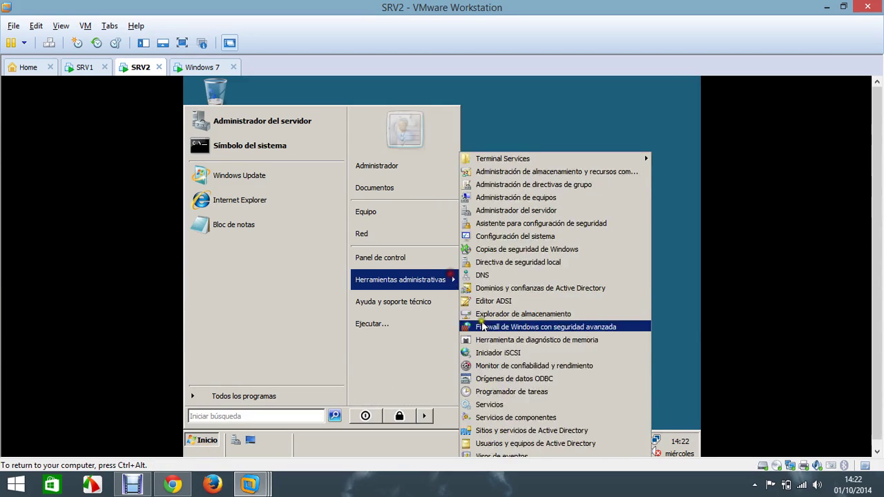
{"action": "left_click", "coordinate": [538, 446]}
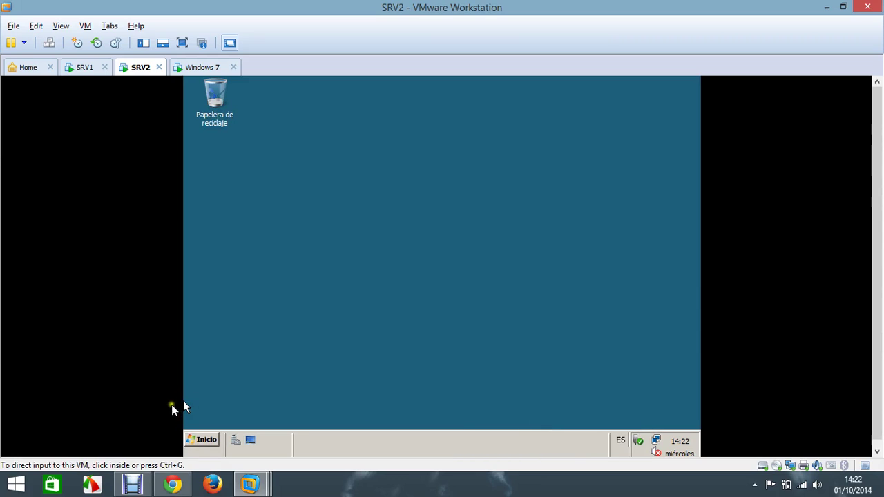
{"action": "left_click", "coordinate": [201, 440]}
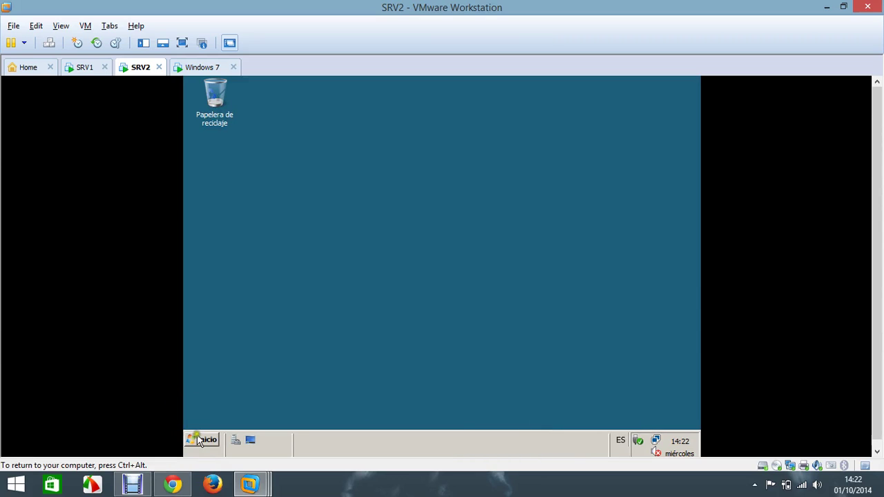
{"action": "left_click", "coordinate": [431, 284]}
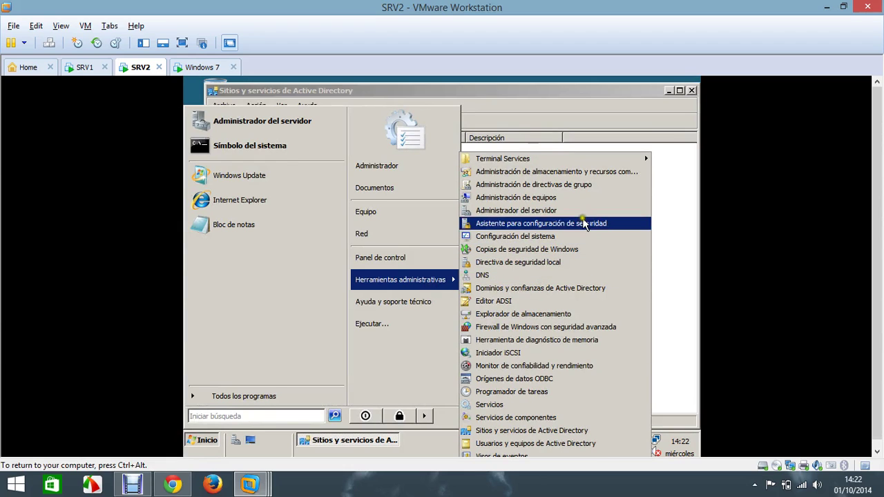
Step: Open Active Directory Domains and Trusts and confirm abaddonsv.jcnet.net sits under jcnet.net
{"action": "left_click", "coordinate": [578, 288]}
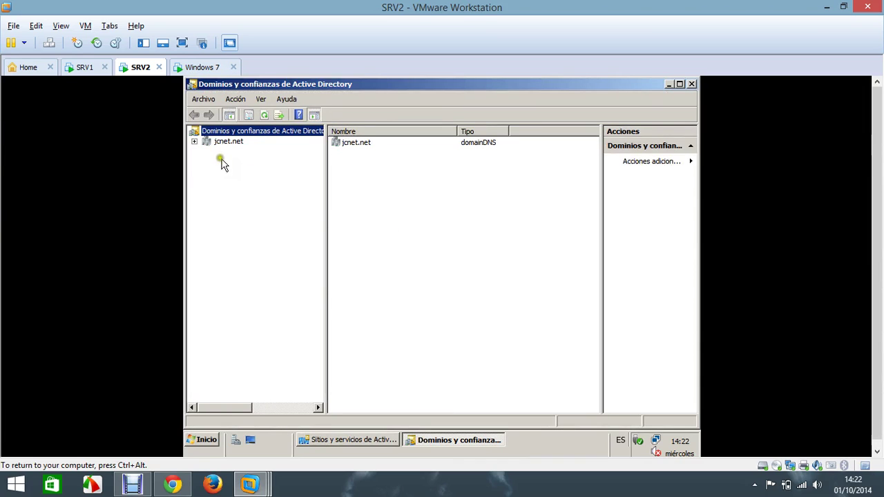
{"action": "left_click", "coordinate": [195, 142]}
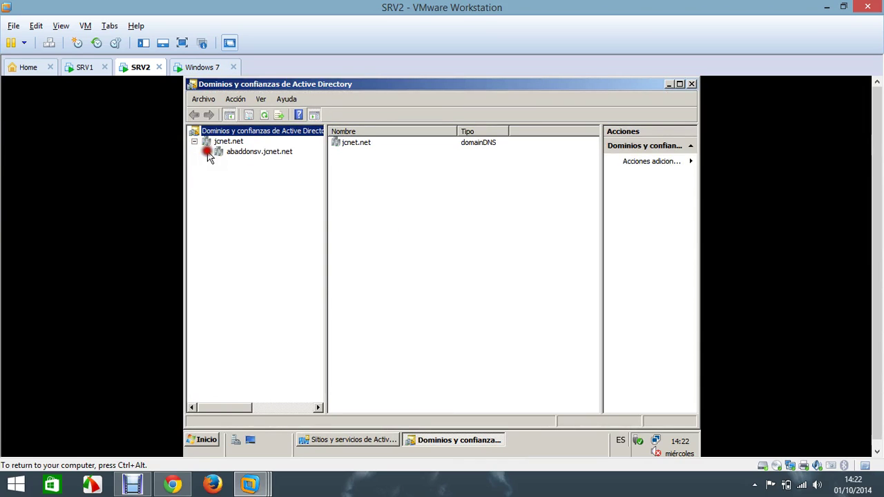
{"action": "left_click", "coordinate": [233, 153]}
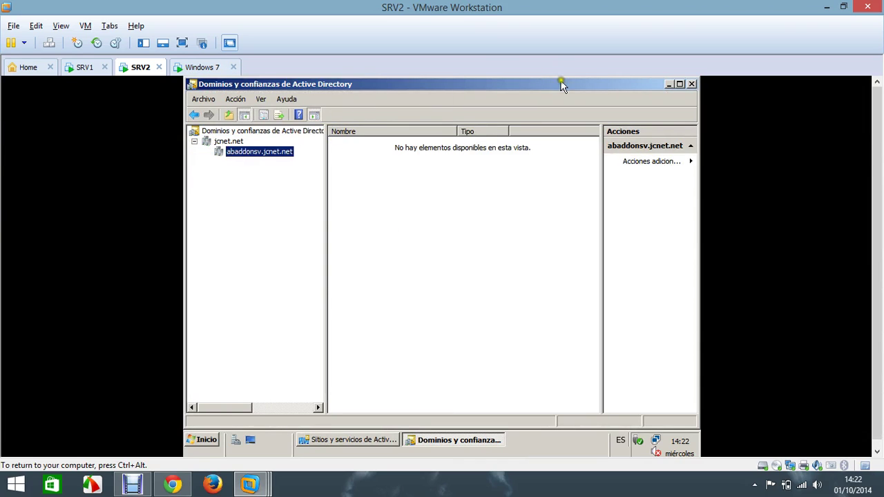
{"action": "left_click_drag", "start_coordinate": [642, 85], "coordinate": [699, 131]}
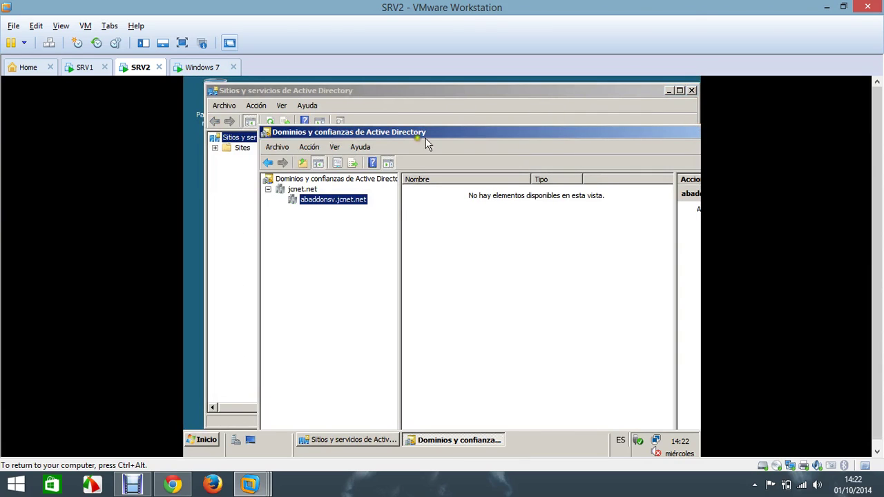
Step: In Sites and Services, expand Default-First-Site-Name > Servers and both servers' NTDS Settings, then switch to SRV1
{"action": "left_click", "coordinate": [222, 173]}
{"action": "left_click", "coordinate": [215, 148]}
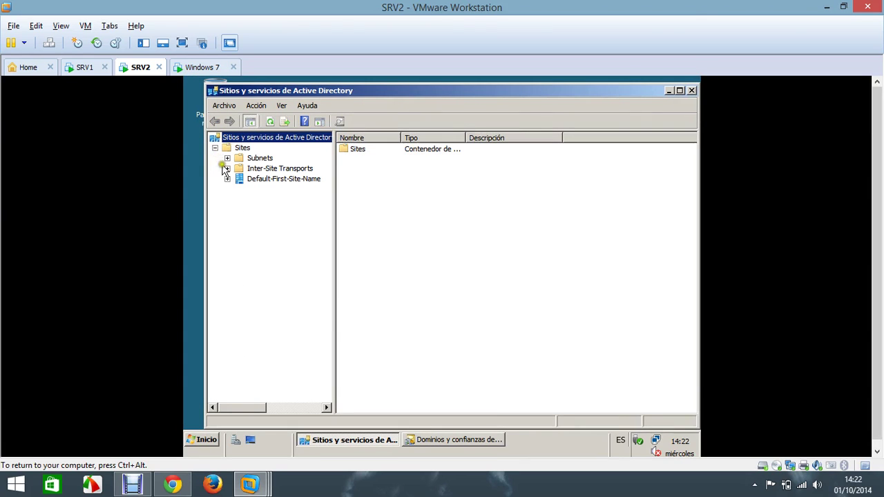
{"action": "left_click", "coordinate": [227, 179]}
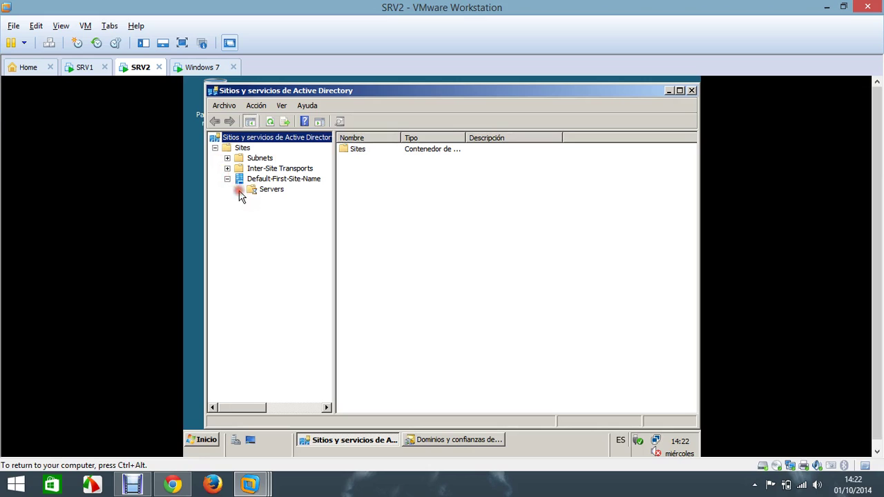
{"action": "left_click", "coordinate": [239, 190]}
{"action": "left_click", "coordinate": [252, 200]}
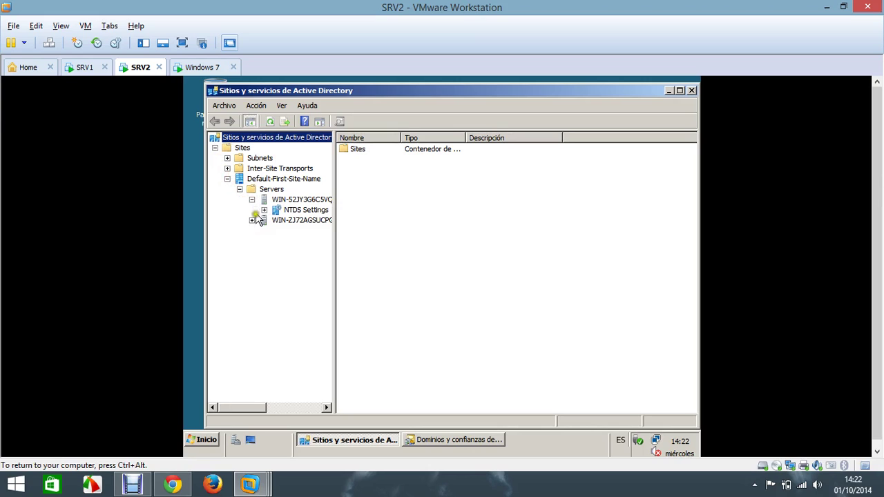
{"action": "left_click", "coordinate": [253, 220]}
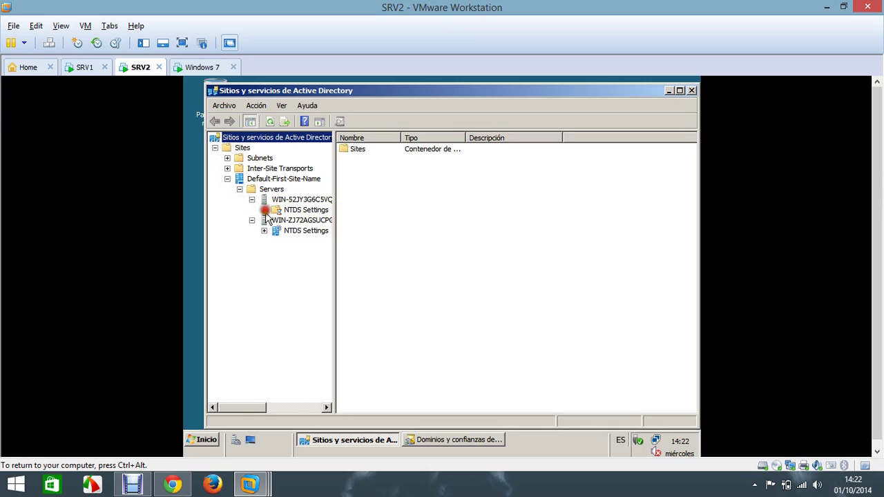
{"action": "left_click", "coordinate": [264, 210]}
{"action": "left_click", "coordinate": [264, 231]}
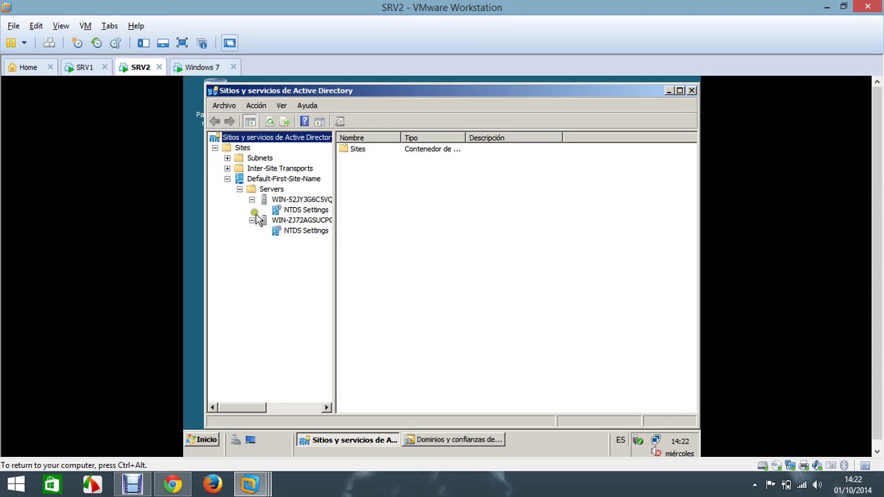
{"action": "left_click", "coordinate": [83, 67]}
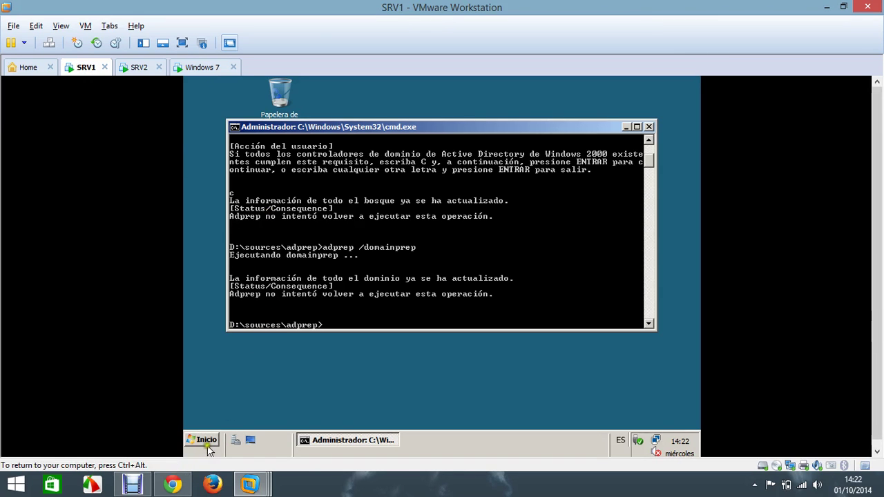
Step: On SRV1, open Active Directory Domains and Trusts and Sites and Services from Administrative Tools
{"action": "left_click", "coordinate": [206, 442]}
{"action": "left_click", "coordinate": [443, 264]}
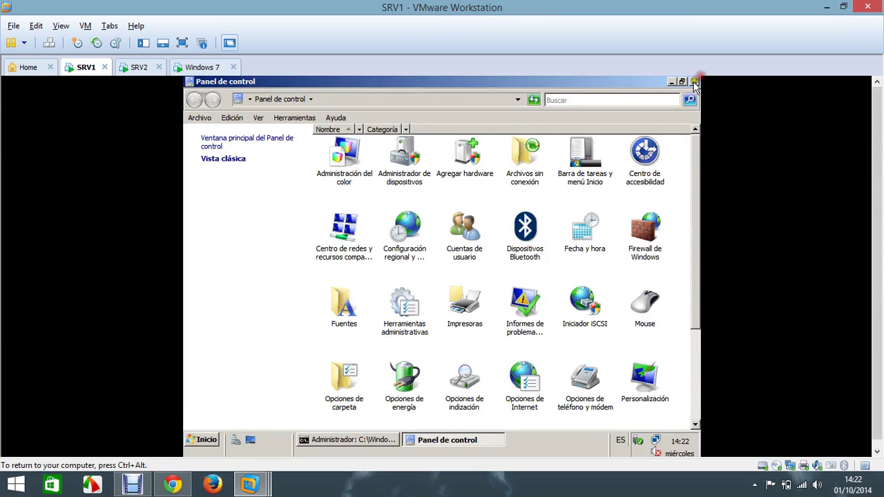
{"action": "left_click", "coordinate": [695, 81]}
{"action": "left_click", "coordinate": [204, 439]}
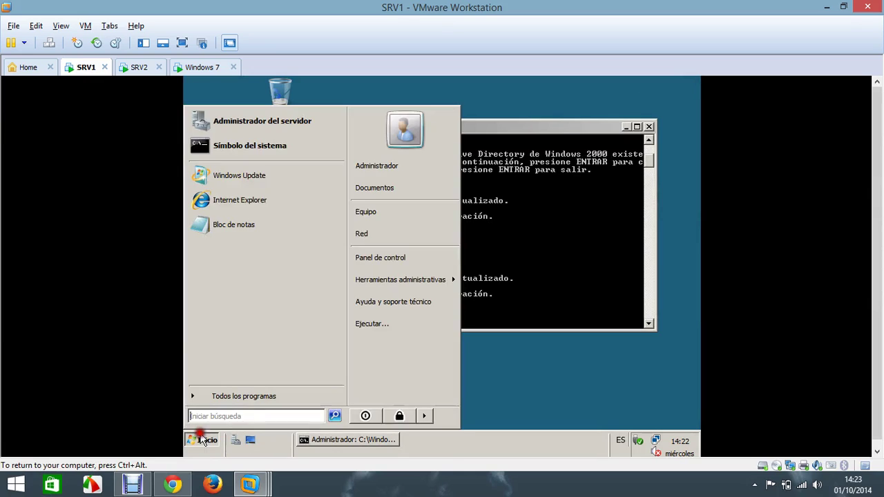
{"action": "mouse_move", "coordinate": [454, 281]}
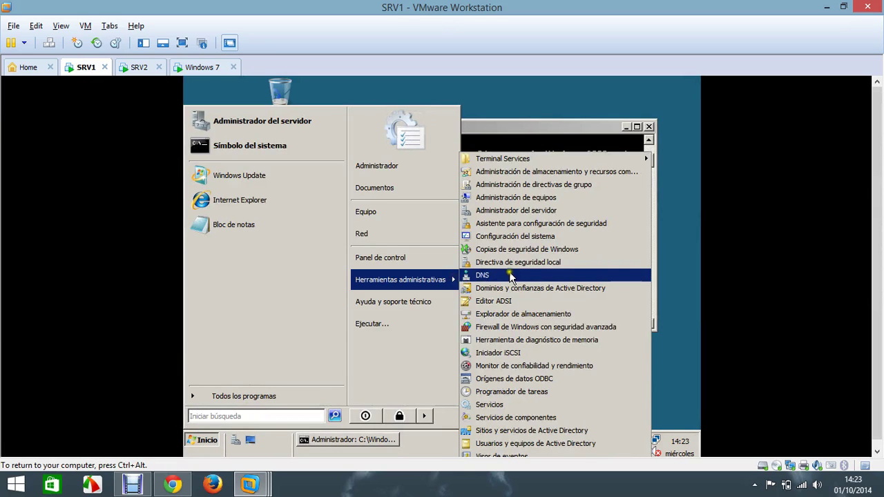
{"action": "left_click", "coordinate": [539, 293]}
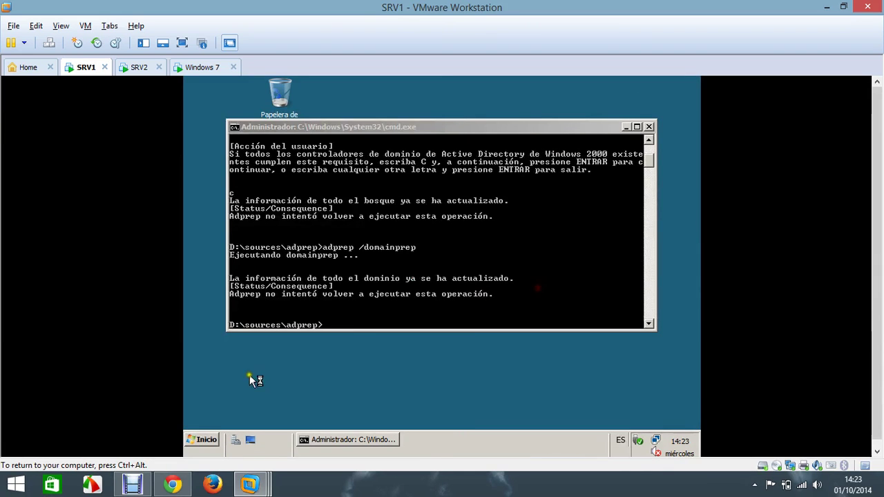
{"action": "left_click", "coordinate": [206, 440]}
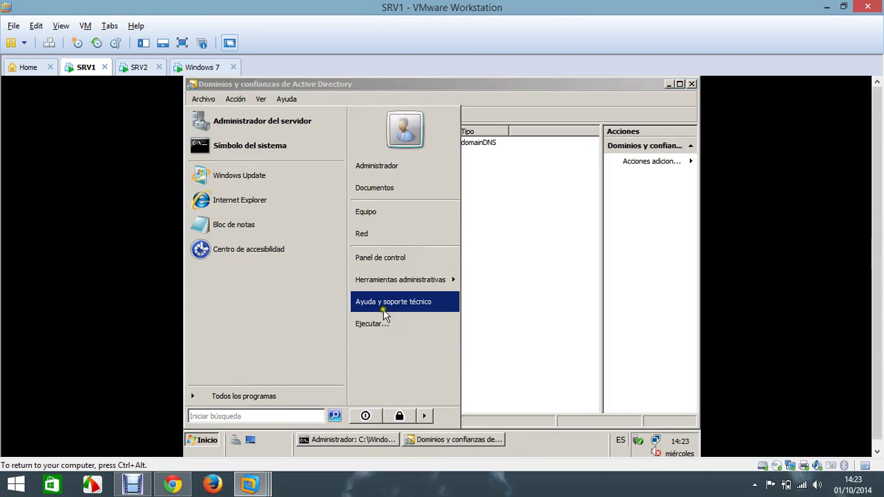
{"action": "mouse_move", "coordinate": [415, 281]}
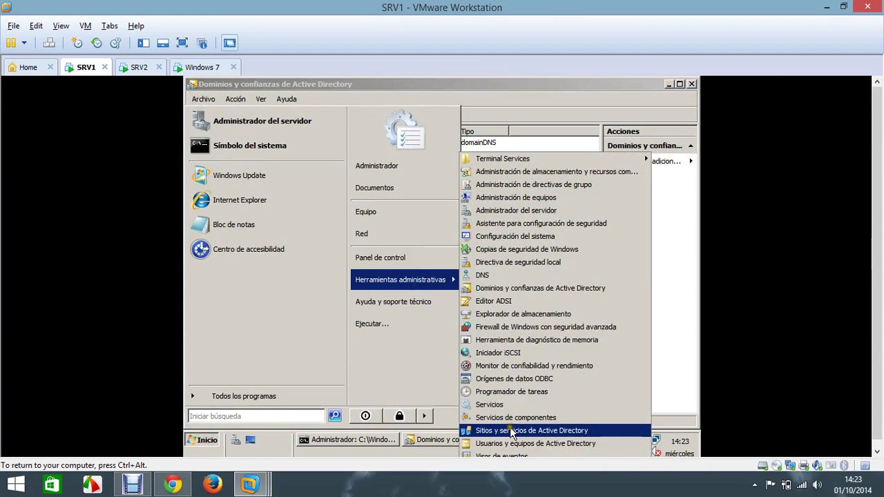
{"action": "left_click", "coordinate": [507, 418]}
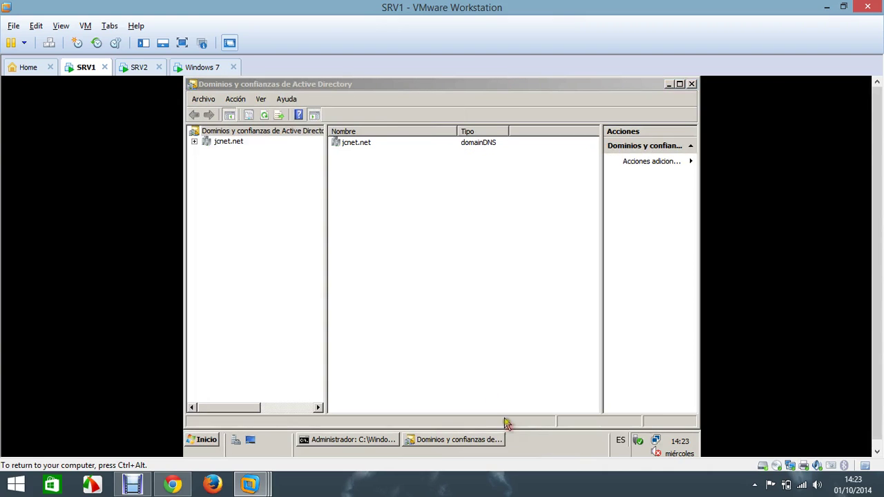
Step: Expand jcnet.net and the site's servers WIN-52JY3G6C5VQ and WIN-ZJ72AGSUCPG, then switch to Windows 7
{"action": "left_click", "coordinate": [194, 142]}
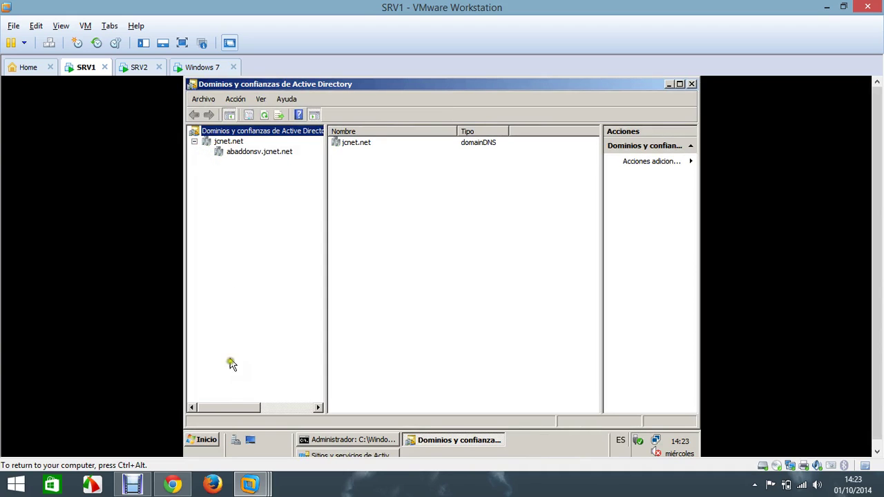
{"action": "left_click", "coordinate": [391, 456]}
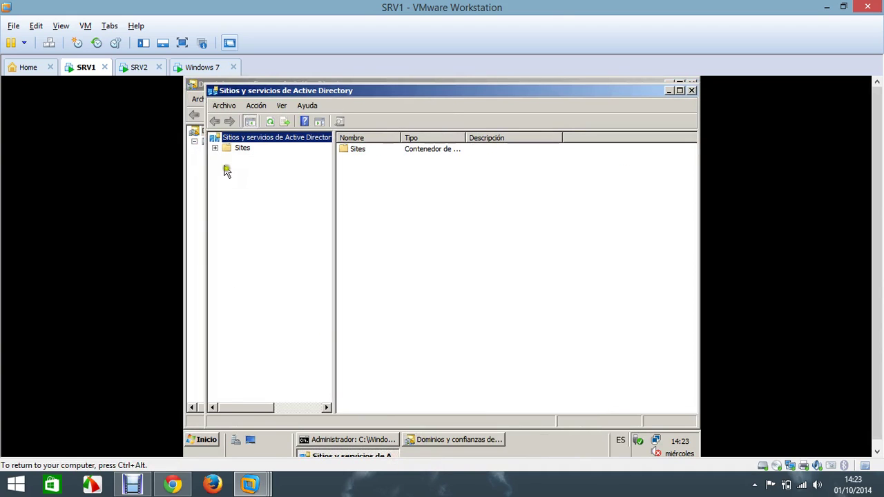
{"action": "left_click", "coordinate": [216, 148]}
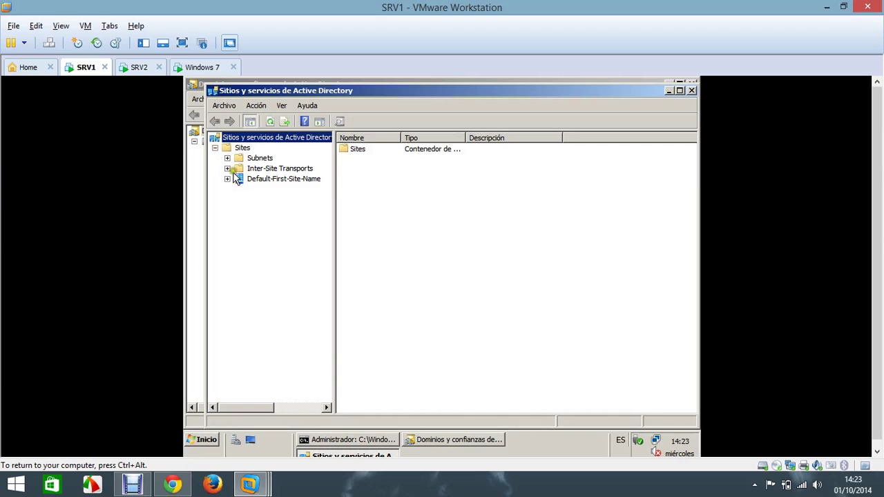
{"action": "left_click", "coordinate": [227, 179]}
{"action": "left_click", "coordinate": [238, 189]}
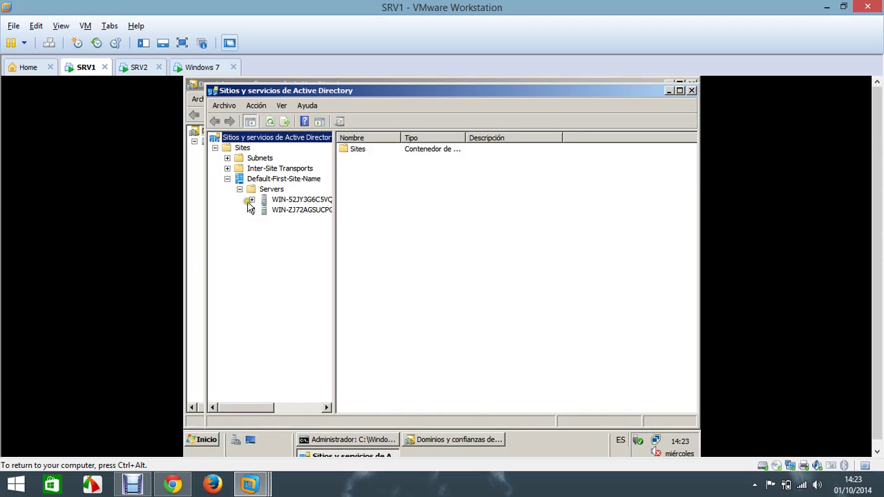
{"action": "left_click", "coordinate": [251, 200]}
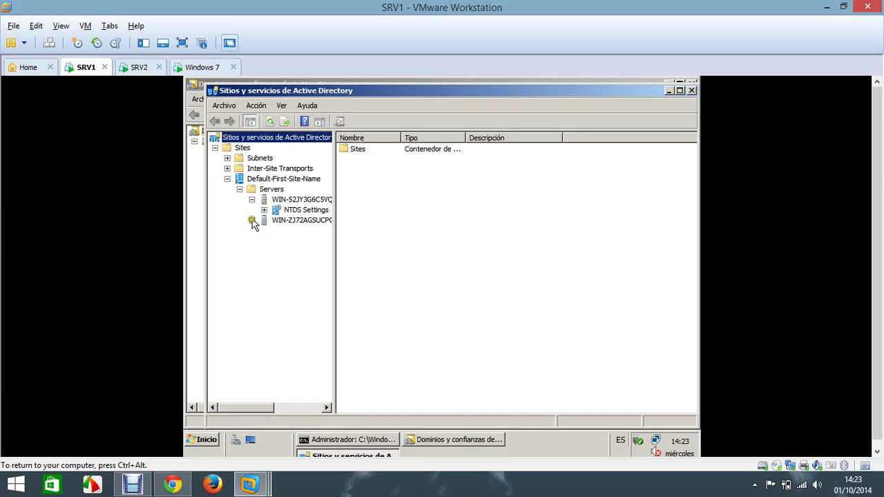
{"action": "left_click", "coordinate": [251, 221]}
{"action": "left_click", "coordinate": [200, 69]}
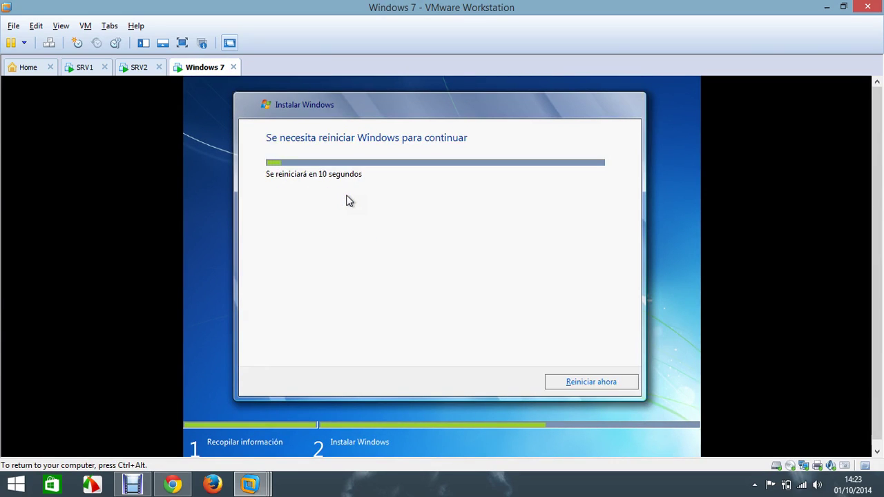
Step: Restart Windows 7 setup immediately and wait until it is installing devices at about 31%
{"action": "key", "text": "Return"}
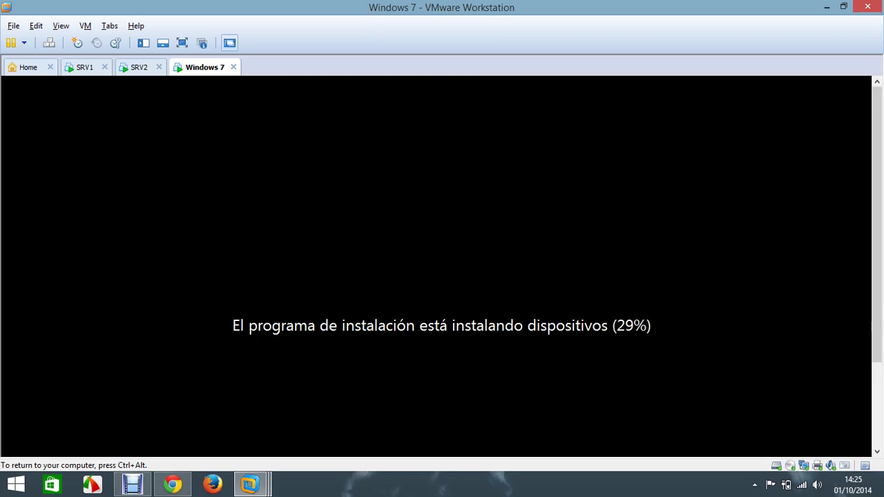
{"action": "key", "text": "ctrl+alt"}
Step: On SRV1, open Active Directory Users and Computers from Administrative Tools
{"action": "left_click", "coordinate": [85, 77]}
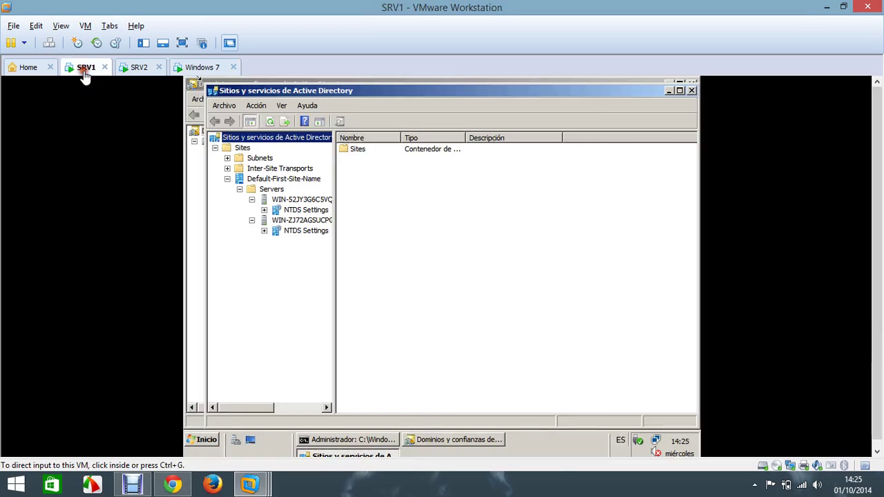
{"action": "left_click", "coordinate": [196, 171]}
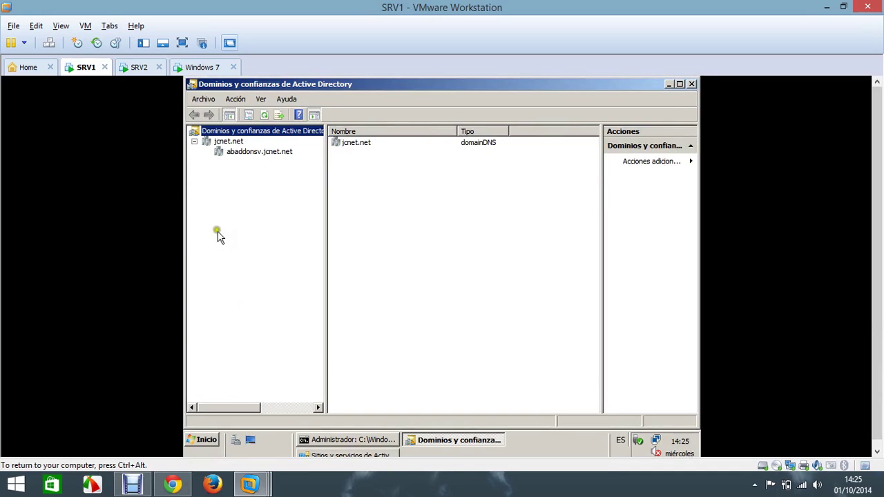
{"action": "left_click", "coordinate": [204, 440]}
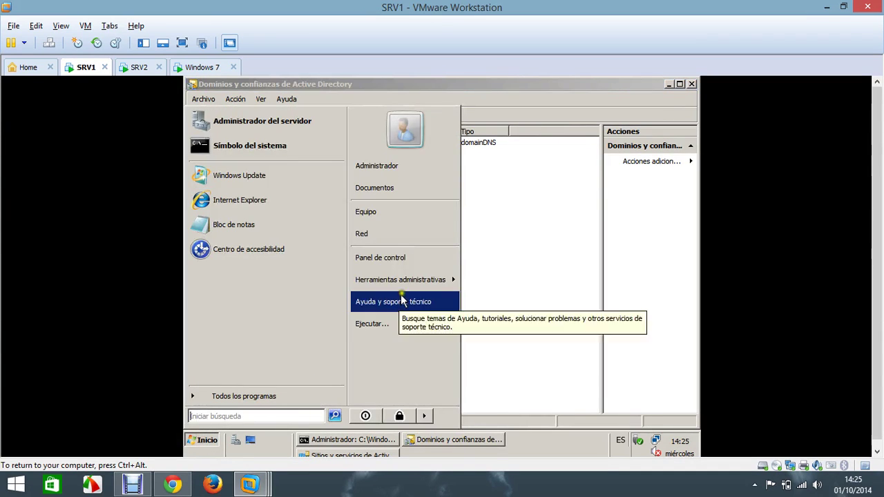
{"action": "mouse_move", "coordinate": [431, 279]}
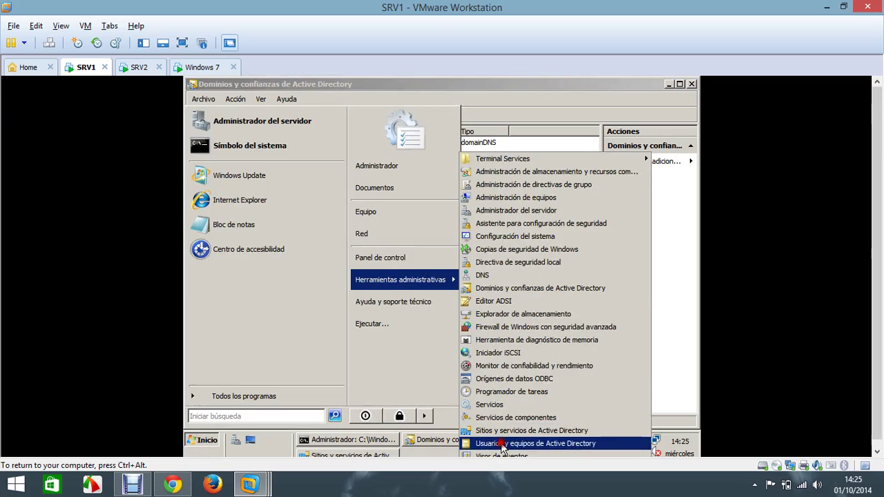
{"action": "left_click", "coordinate": [502, 443]}
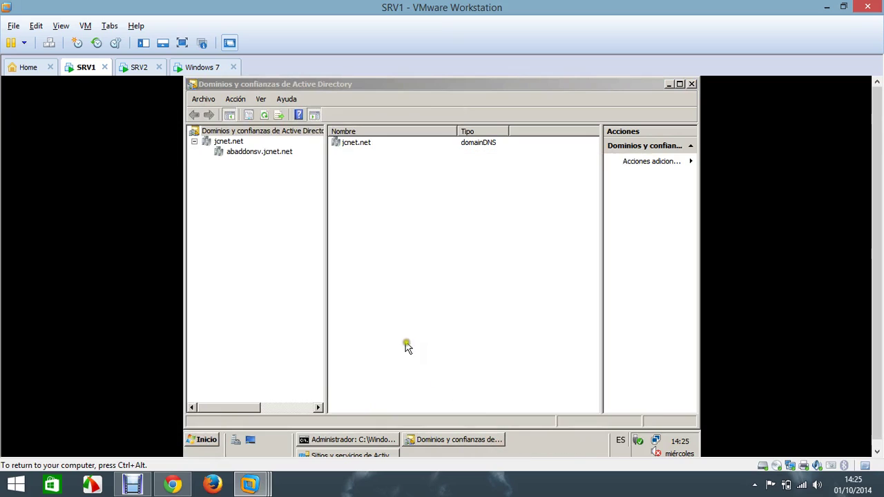
Step: Expand jcnet.net and view its Computers container, which holds no items
{"action": "left_click", "coordinate": [262, 240]}
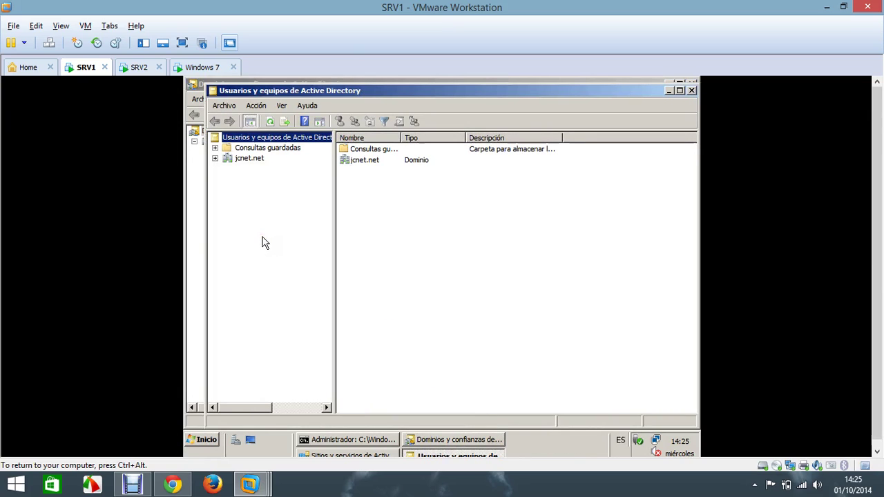
{"action": "left_click", "coordinate": [263, 238]}
{"action": "left_click", "coordinate": [263, 235]}
{"action": "left_click", "coordinate": [215, 158]}
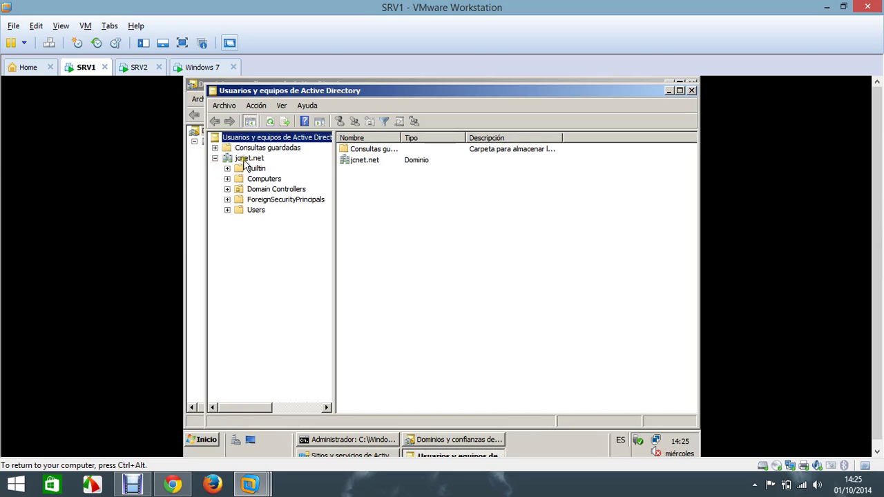
{"action": "left_click", "coordinate": [245, 160]}
{"action": "left_click", "coordinate": [266, 180]}
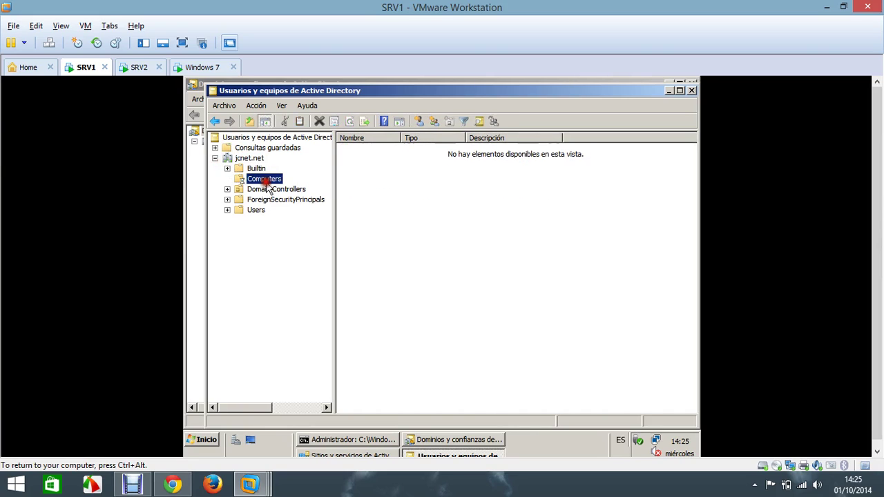
{"action": "left_click", "coordinate": [228, 178]}
{"action": "left_click", "coordinate": [196, 189]}
Step: Manage abaddonsv.jcnet.net from Domains and Trusts, see its empty Computers container, then return to Windows 7
{"action": "right_click", "coordinate": [236, 152]}
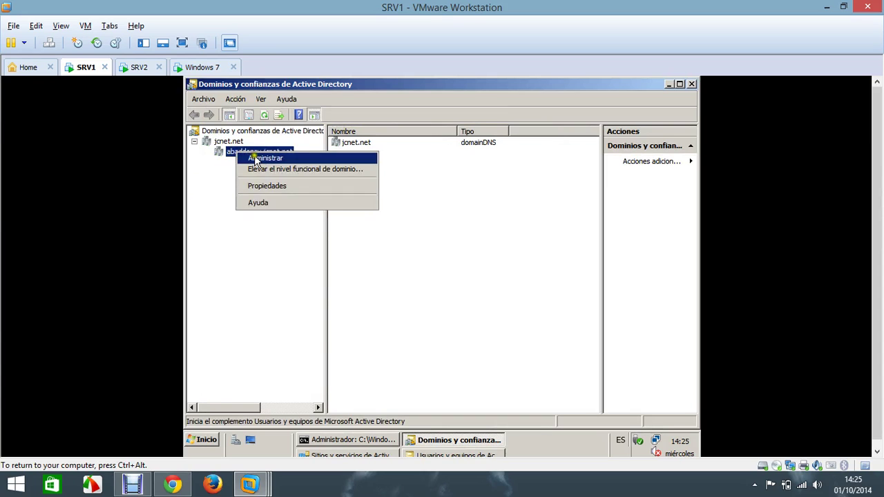
{"action": "left_click", "coordinate": [255, 159]}
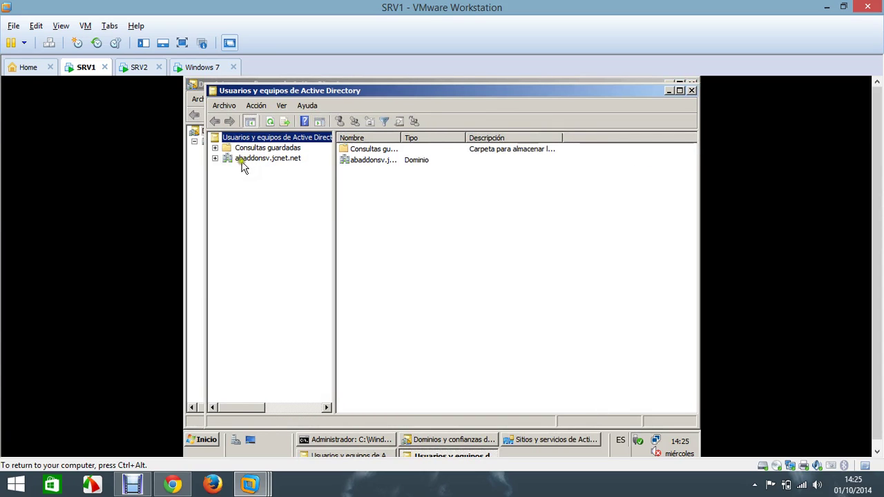
{"action": "left_click", "coordinate": [215, 158]}
{"action": "left_click", "coordinate": [239, 179]}
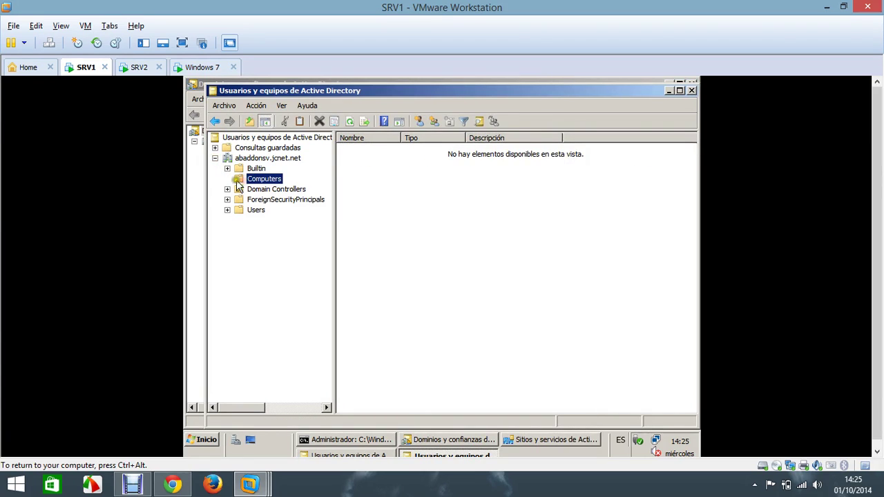
{"action": "left_click", "coordinate": [194, 69]}
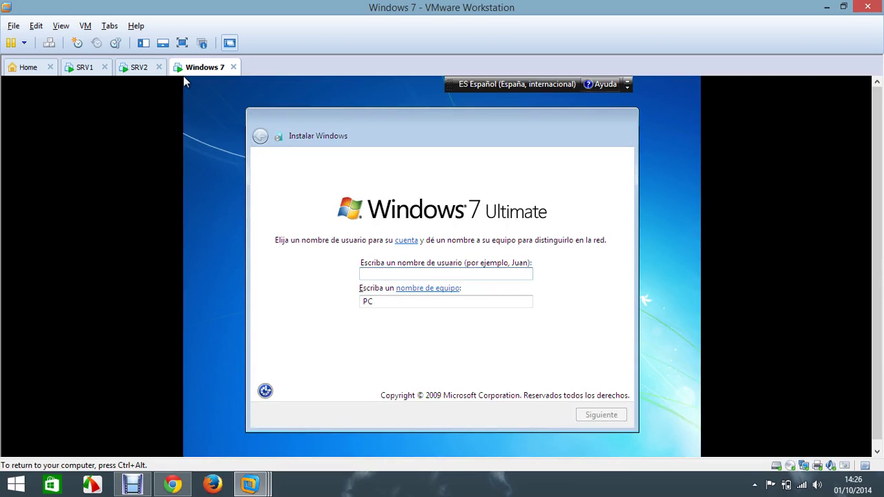
Step: Enter the user name, giving computer name ABADDONSV-PC, and skip the password and product key
{"action": "type", "text": "a"}
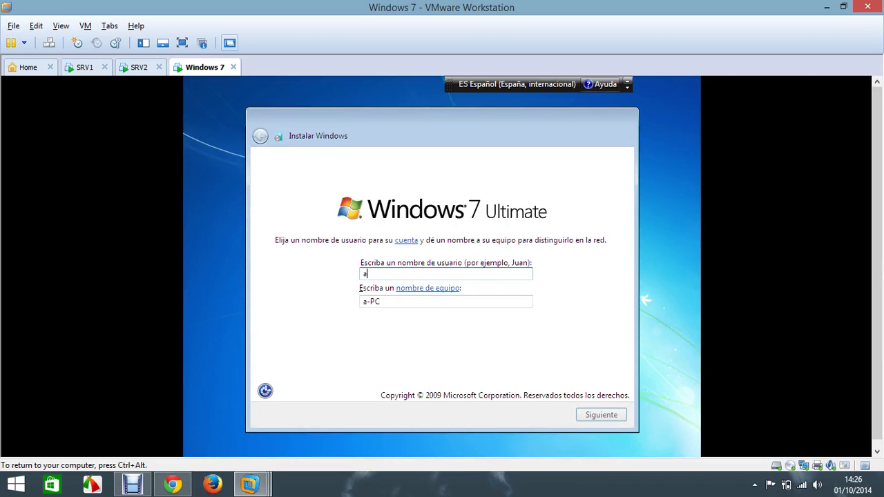
{"action": "key", "text": "BackSpace"}
{"action": "type", "text": "ABADDONSV"}
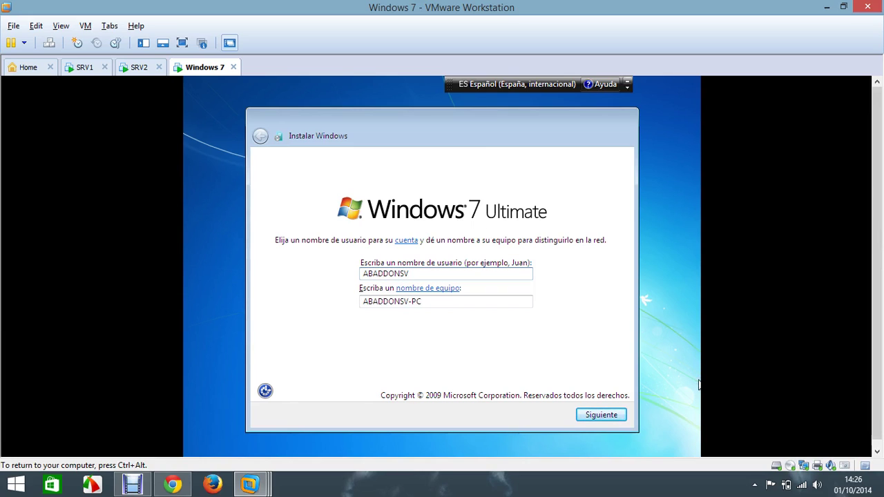
{"action": "left_click", "coordinate": [614, 416]}
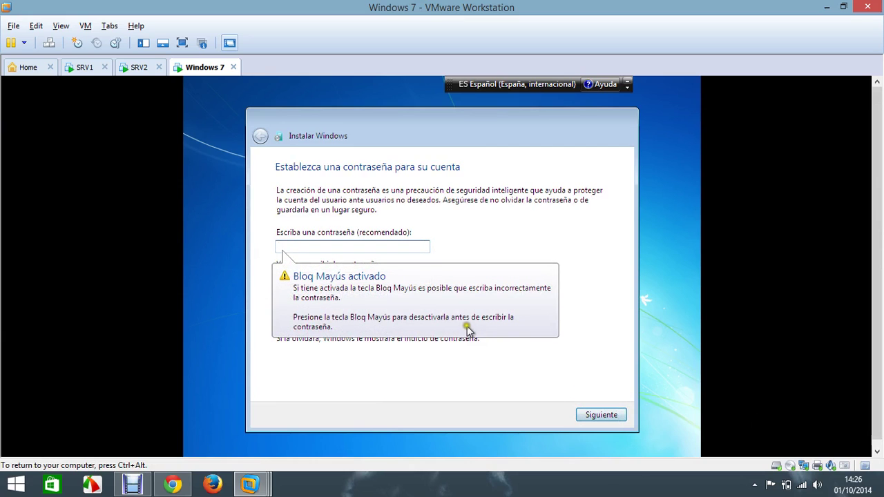
{"action": "left_click", "coordinate": [595, 418]}
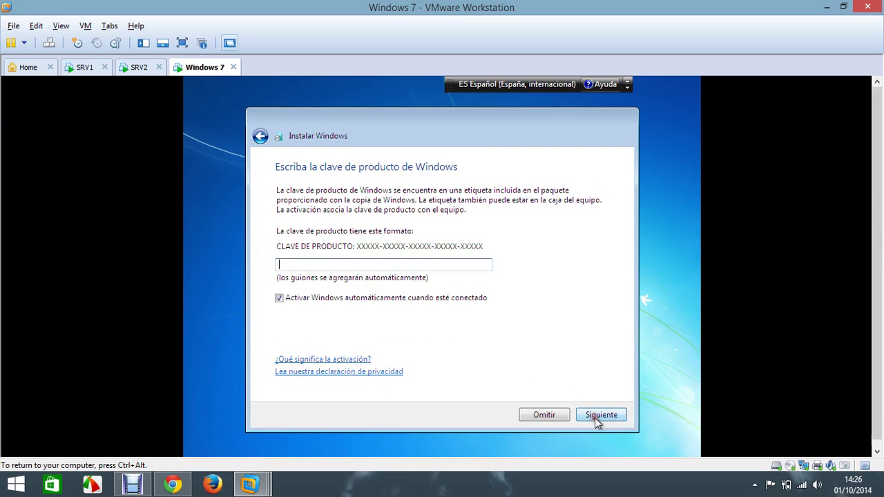
{"action": "left_click", "coordinate": [594, 418]}
Step: Use the recommended update settings and set the time zone to (UTC-06:00) América Central
{"action": "left_click", "coordinate": [387, 211]}
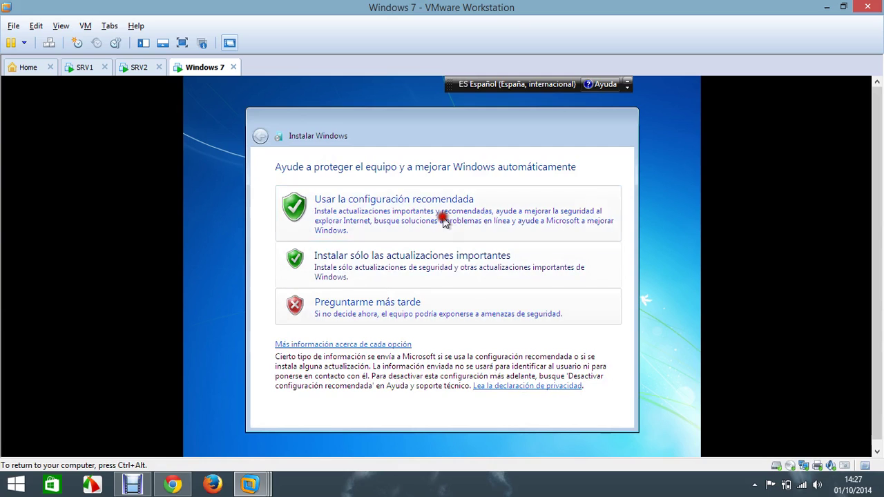
{"action": "left_click", "coordinate": [456, 221]}
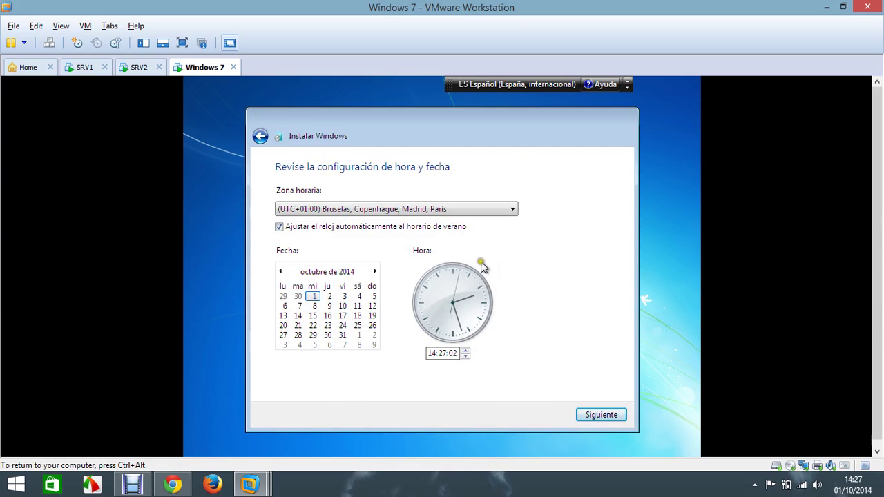
{"action": "left_click", "coordinate": [507, 210]}
{"action": "left_click_drag", "start_coordinate": [512, 229], "coordinate": [511, 125]}
{"action": "left_click", "coordinate": [435, 177]}
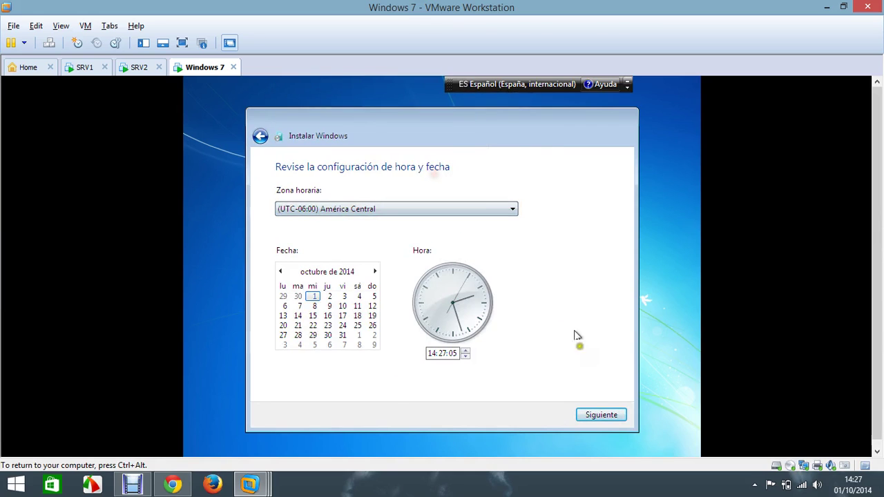
{"action": "left_click", "coordinate": [612, 416]}
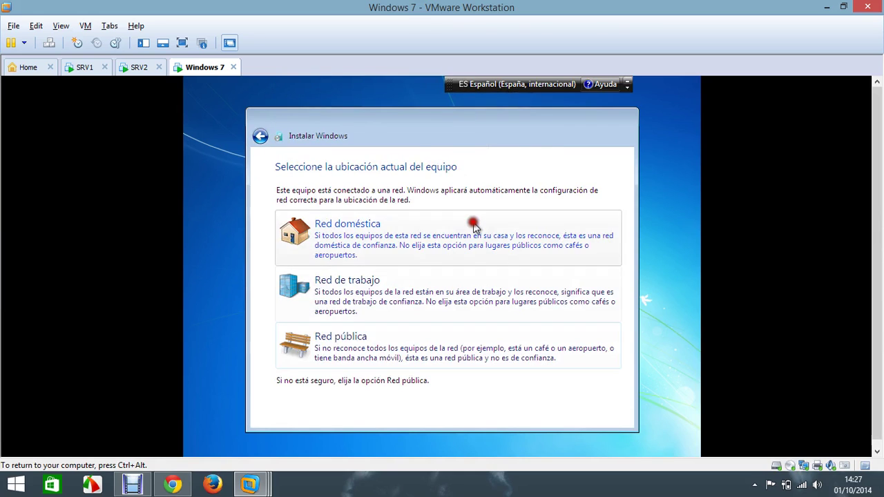
Step: Choose Home network as the location and recapture input once Windows 7 finishes configuring
{"action": "left_click", "coordinate": [474, 225]}
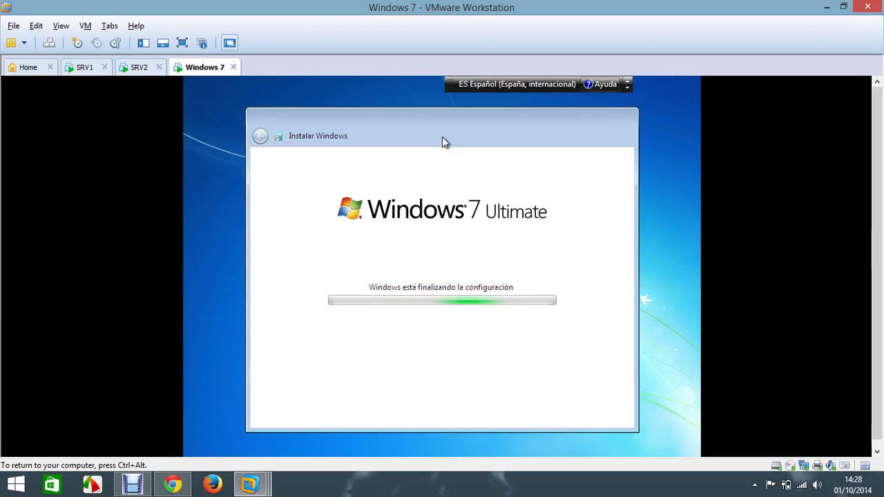
{"action": "key", "text": "ctrl+alt"}
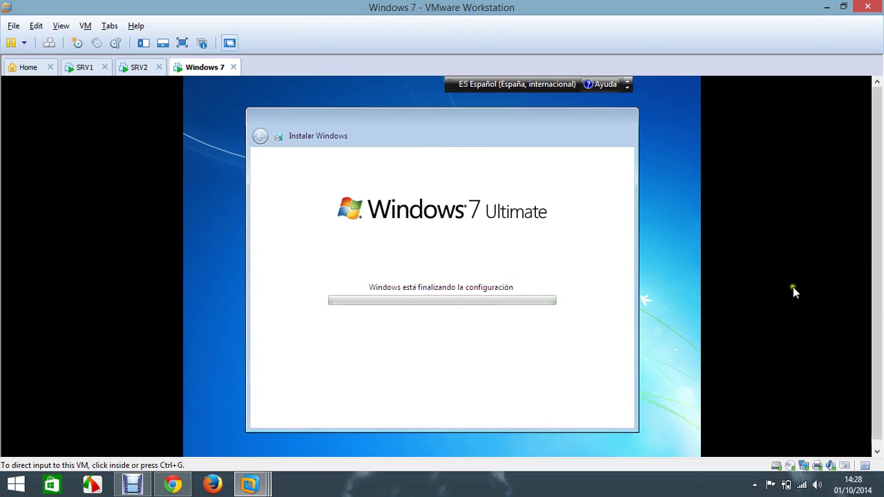
{"action": "left_click", "coordinate": [793, 287]}
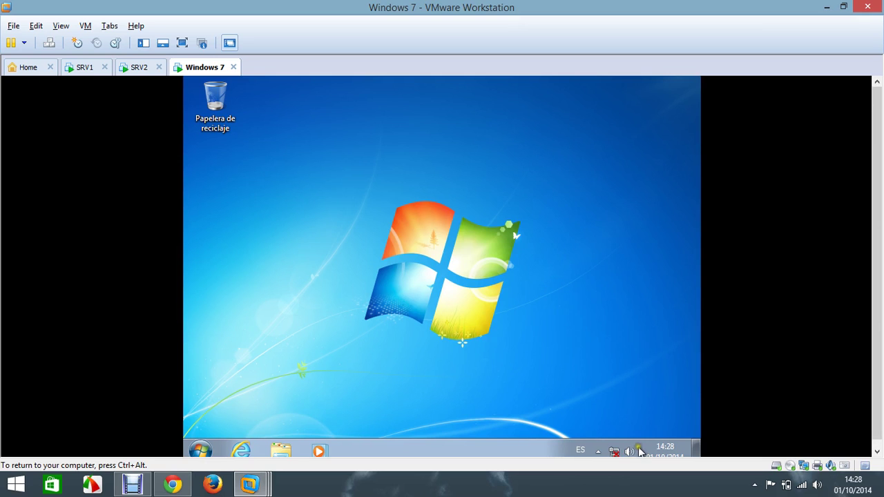
Step: Open the Local Area Connection properties via the Network and Sharing Center's adapter settings
{"action": "right_click", "coordinate": [614, 451]}
{"action": "left_click", "coordinate": [608, 434]}
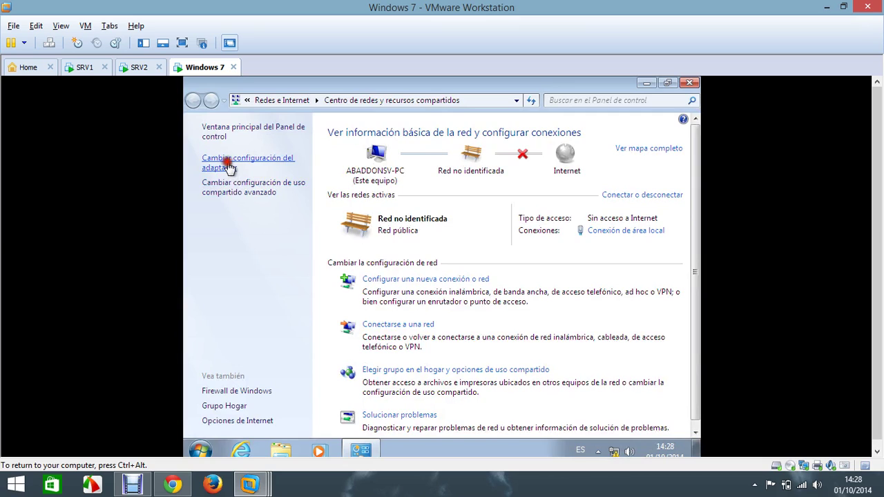
{"action": "left_click", "coordinate": [230, 166]}
{"action": "left_click", "coordinate": [289, 159]}
{"action": "right_click", "coordinate": [289, 159]}
{"action": "left_click", "coordinate": [338, 279]}
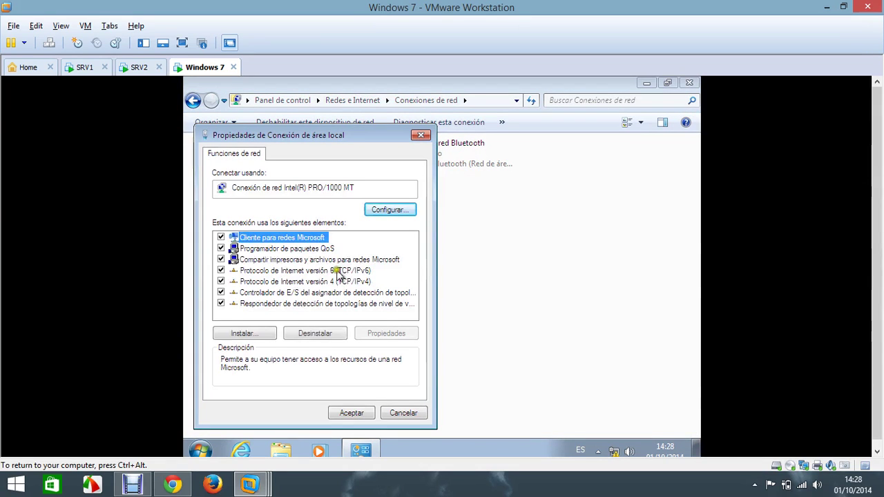
Step: Disable IPv6 and set static IPv4 192.168.1.4, mask 255.255.255.0, DNS 192.168.1.3
{"action": "left_click", "coordinate": [221, 271]}
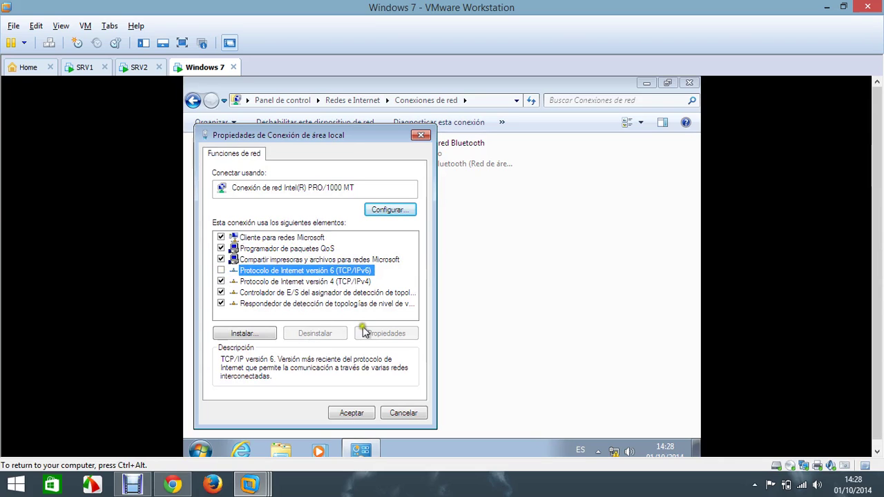
{"action": "double_click", "coordinate": [331, 283]}
{"action": "left_click", "coordinate": [257, 240]}
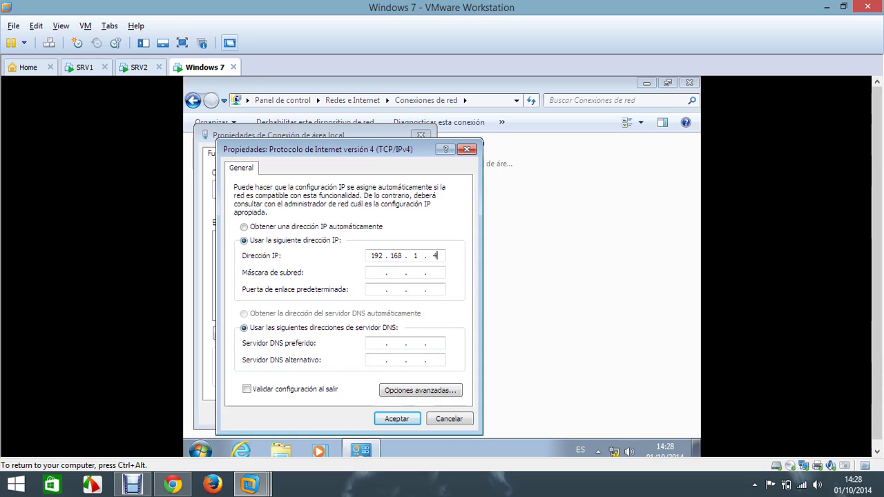
{"action": "key", "text": "Tab"}
{"action": "key", "text": "Tab"}
{"action": "key", "text": "Tab"}
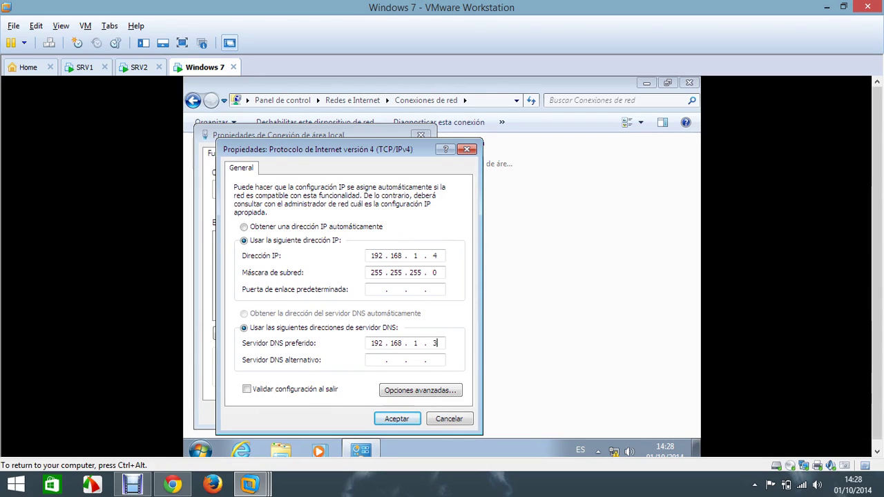
{"action": "left_click", "coordinate": [391, 420]}
{"action": "left_click", "coordinate": [359, 417]}
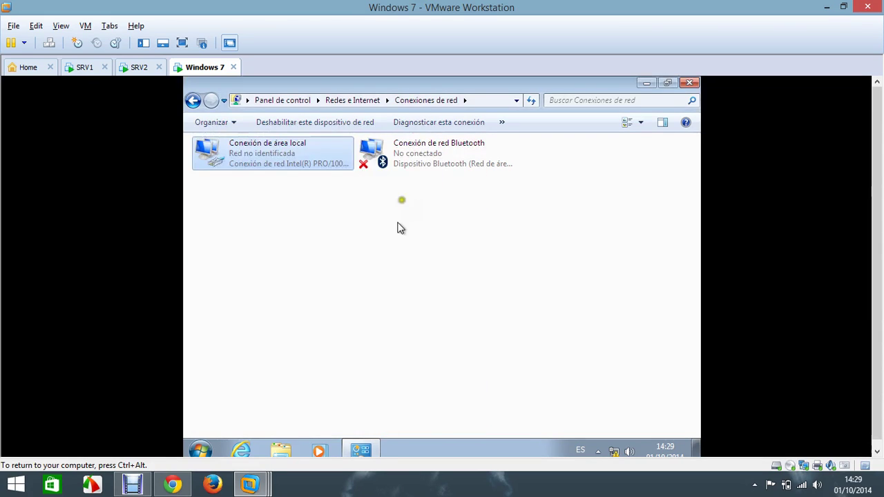
{"action": "left_click", "coordinate": [691, 83]}
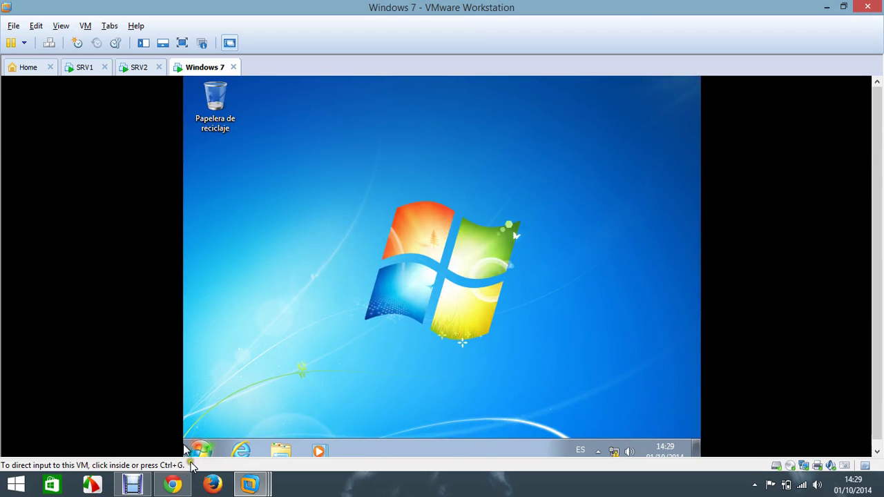
Step: Open a command prompt in the Windows 7 guest through Run with CMD
{"action": "left_click", "coordinate": [200, 450]}
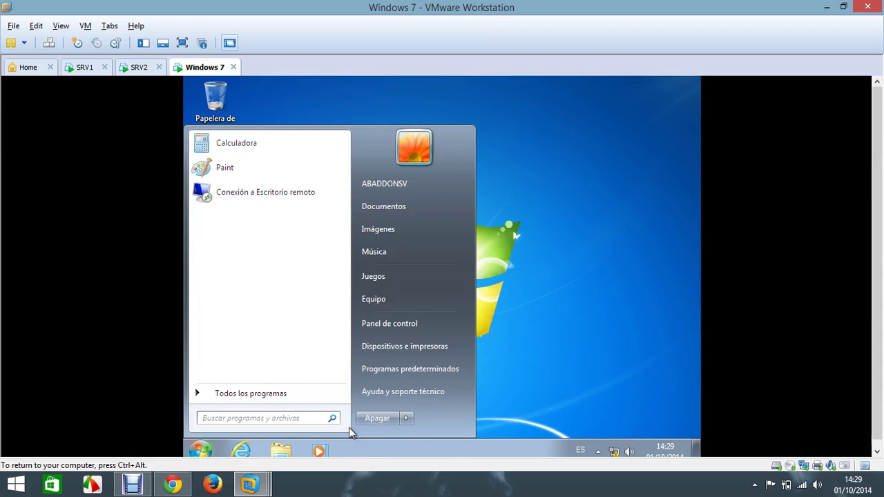
{"action": "key", "text": "super+r"}
{"action": "type", "text": "CMD"}
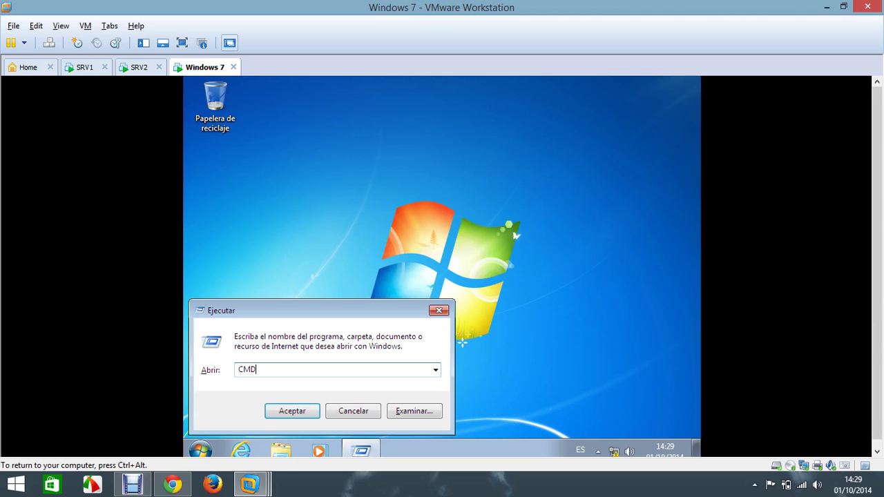
{"action": "key", "text": "Return"}
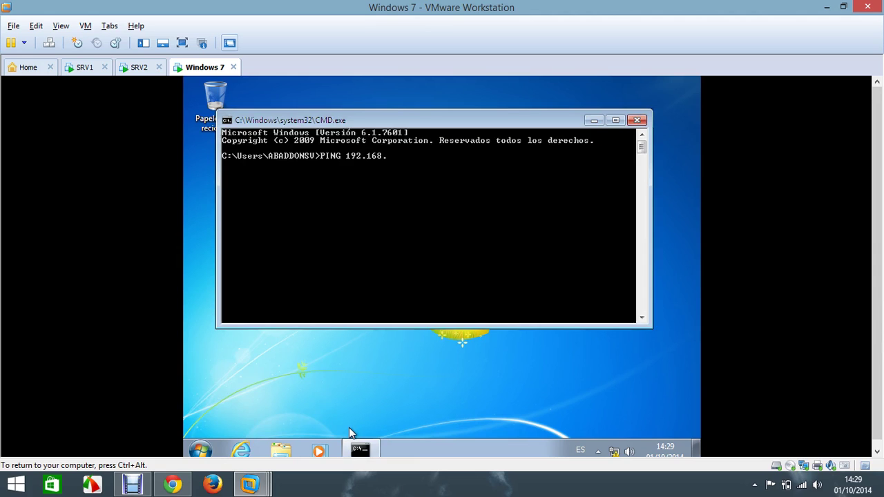
Step: Ping 192.168.1.2 and 192.168.1.3, confirming both reply with 0 packets lost
{"action": "type", "text": "PING 192.168.1.2"}
{"action": "key", "text": "Return"}
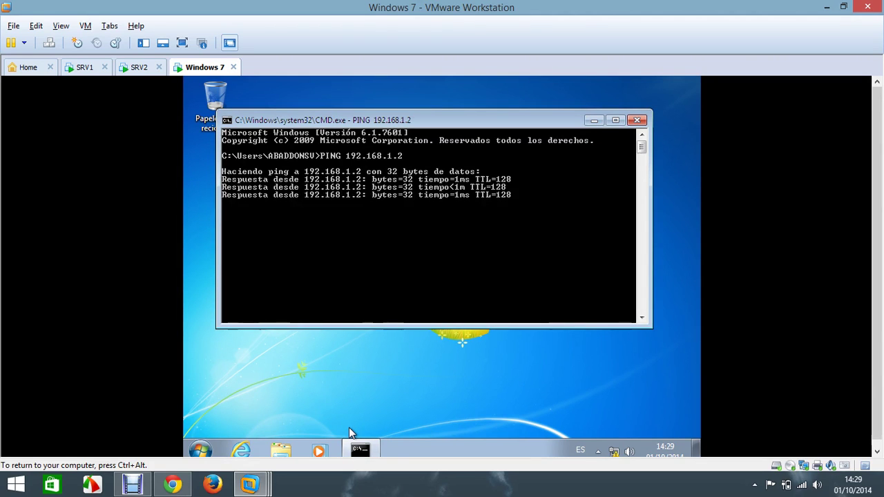
{"action": "key", "text": "Up"}
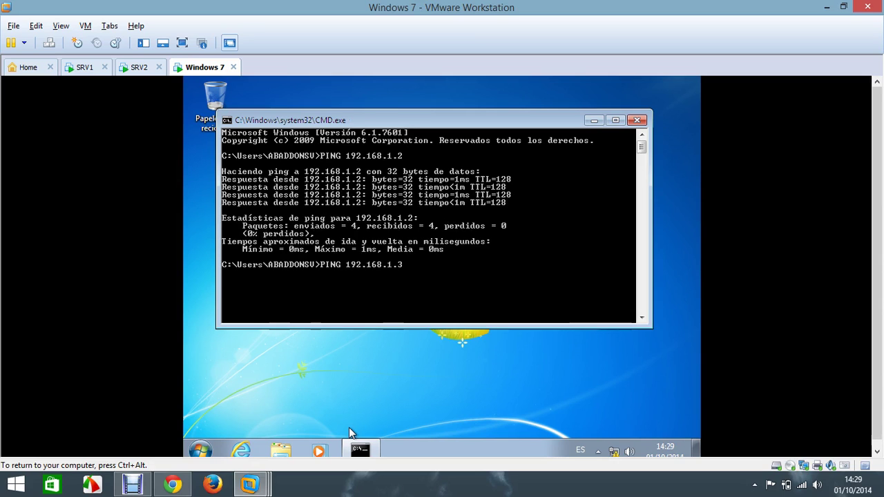
{"action": "key", "text": "Return"}
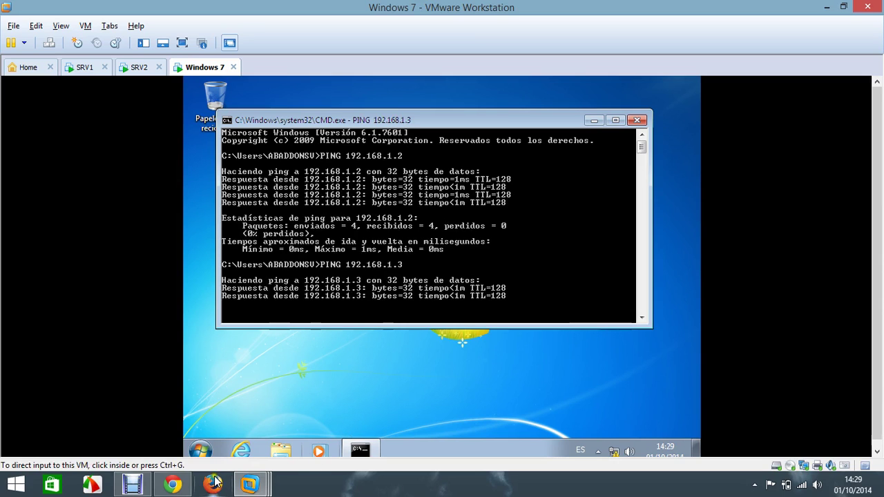
{"action": "left_click", "coordinate": [200, 450]}
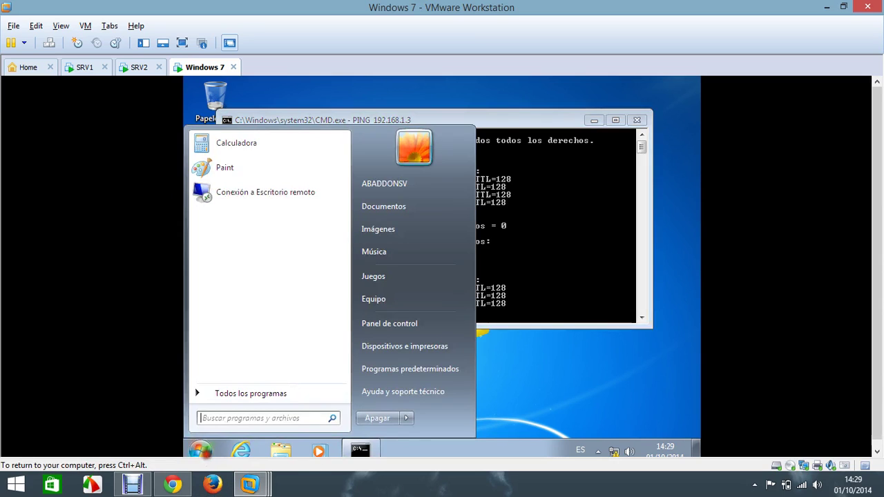
Step: Open the computer name change dialog from Equipo's system properties
{"action": "right_click", "coordinate": [393, 299]}
{"action": "left_click", "coordinate": [442, 407]}
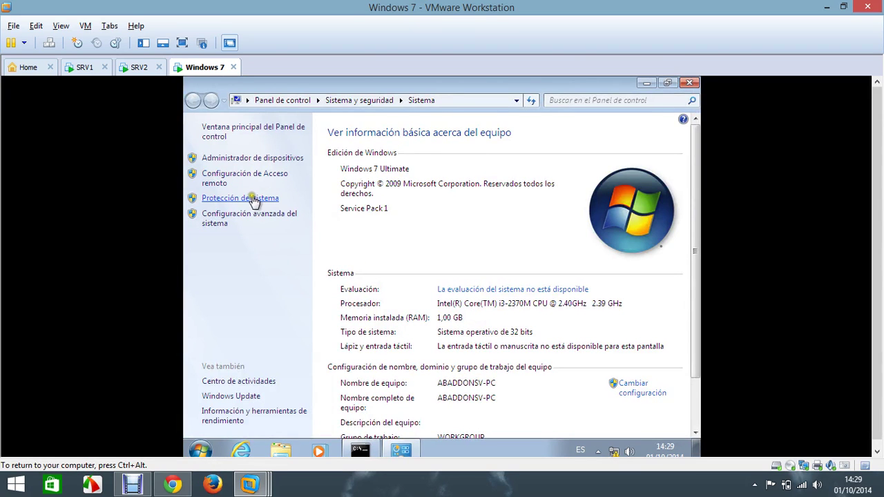
{"action": "left_click", "coordinate": [260, 219]}
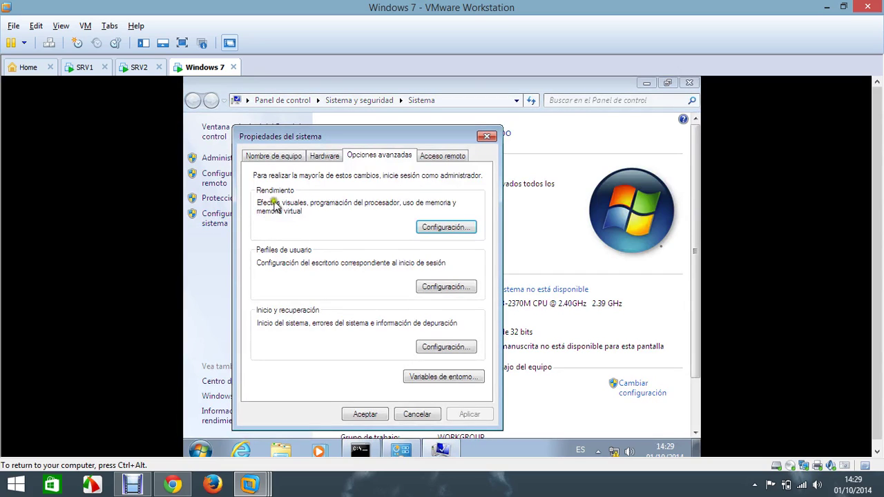
{"action": "left_click", "coordinate": [250, 155]}
{"action": "left_click", "coordinate": [440, 317]}
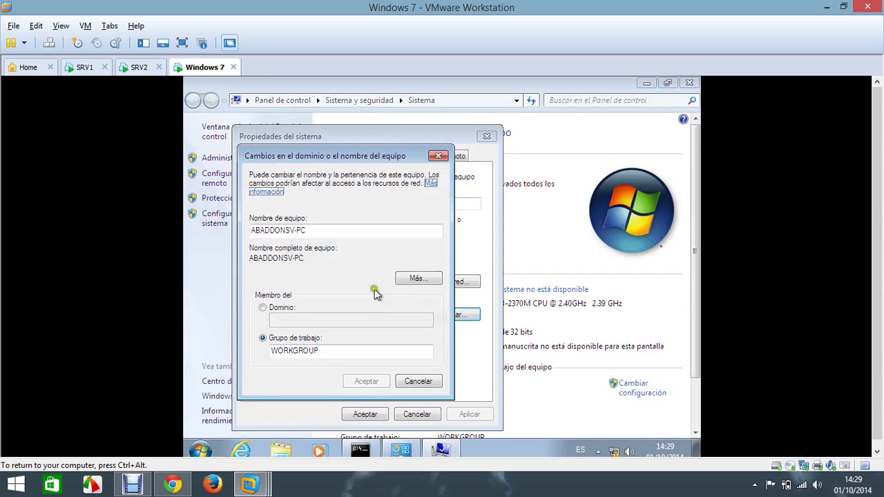
Step: Choose domain membership with ABADDONSV as the domain and confirm
{"action": "left_click", "coordinate": [274, 308]}
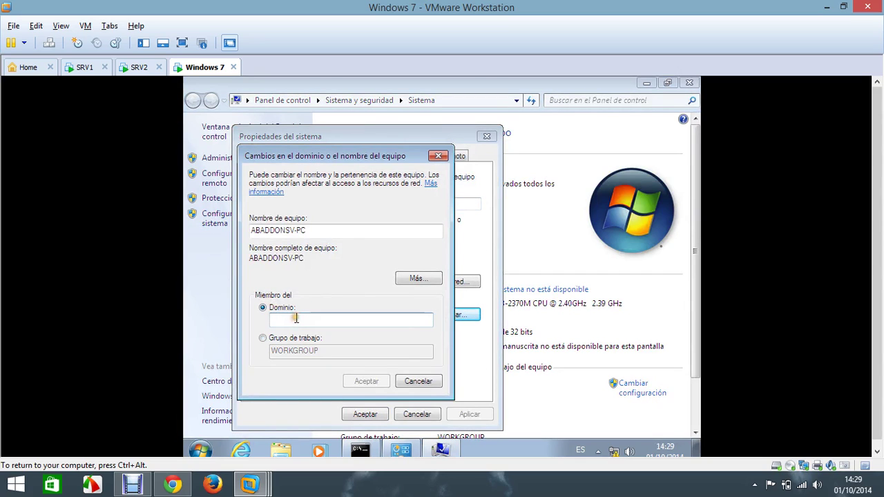
{"action": "left_click", "coordinate": [296, 318]}
{"action": "type", "text": "ABADDONSV"}
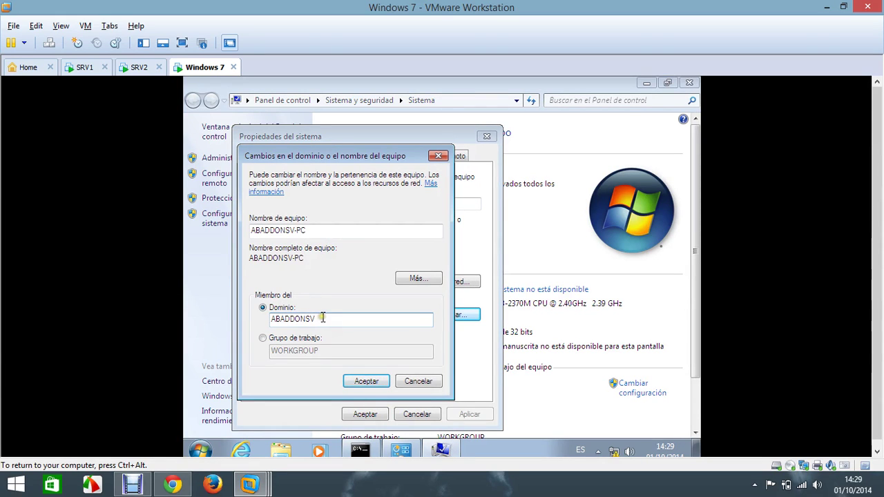
{"action": "left_click_drag", "start_coordinate": [322, 318], "coordinate": [185, 330]}
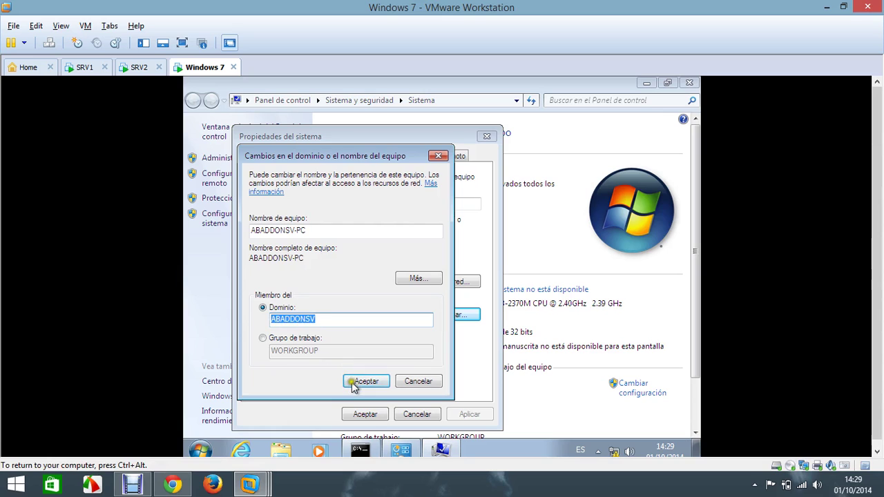
{"action": "left_click", "coordinate": [366, 381]}
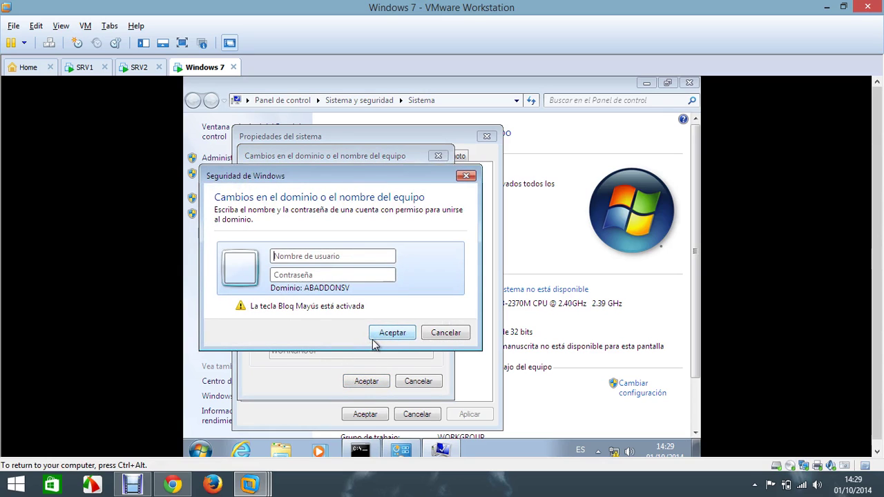
Step: Authorise the domain join with the domain administrator account credentials
{"action": "key", "text": "Caps_Lock"}
{"action": "type", "text": "adminis"}
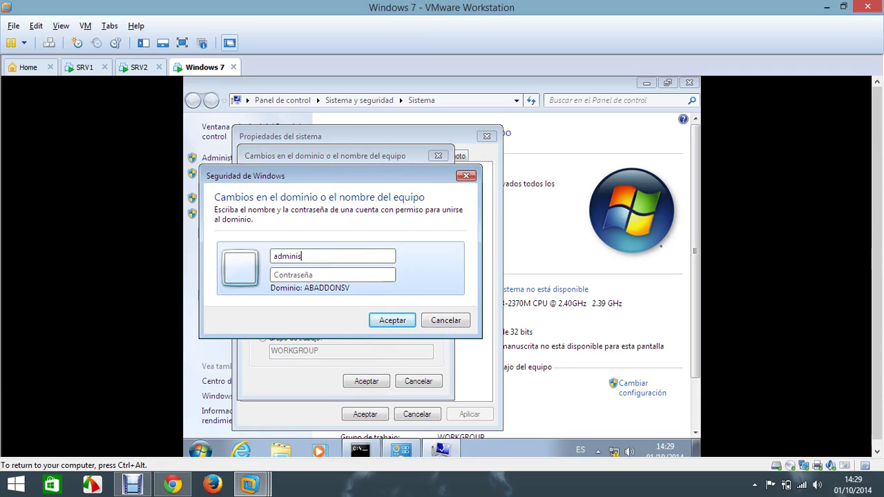
{"action": "type", "text": "tr"}
{"action": "type", "text": "ador"}
{"action": "type", "text": "a"}
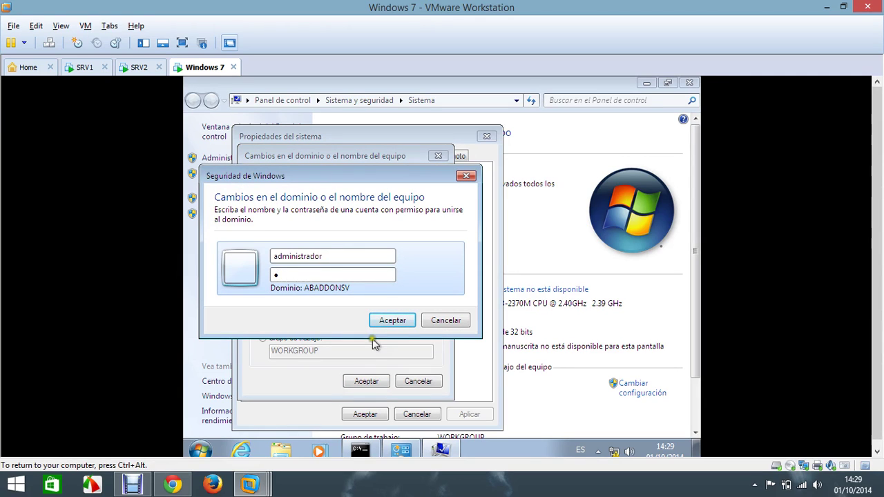
{"action": "left_click", "coordinate": [382, 322]}
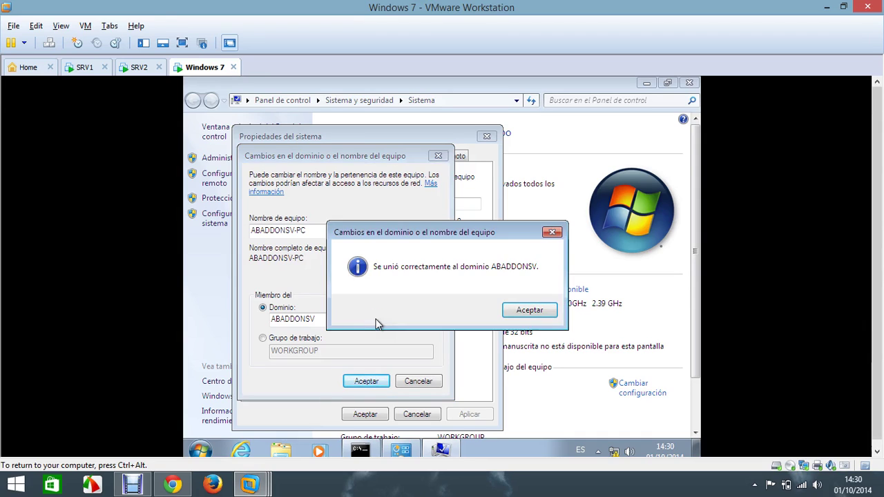
Step: Dismiss the domain welcome and restart notices and close System Properties
{"action": "left_click", "coordinate": [513, 316]}
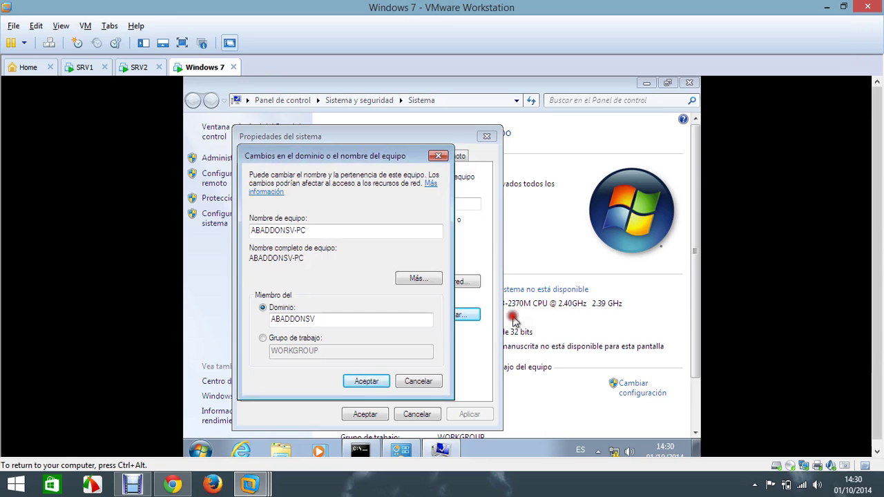
{"action": "left_click", "coordinate": [367, 376]}
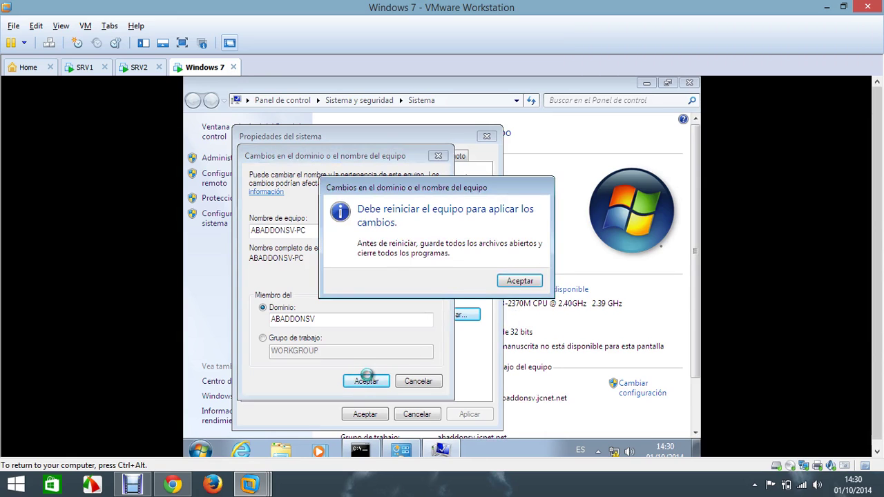
{"action": "left_click", "coordinate": [512, 282]}
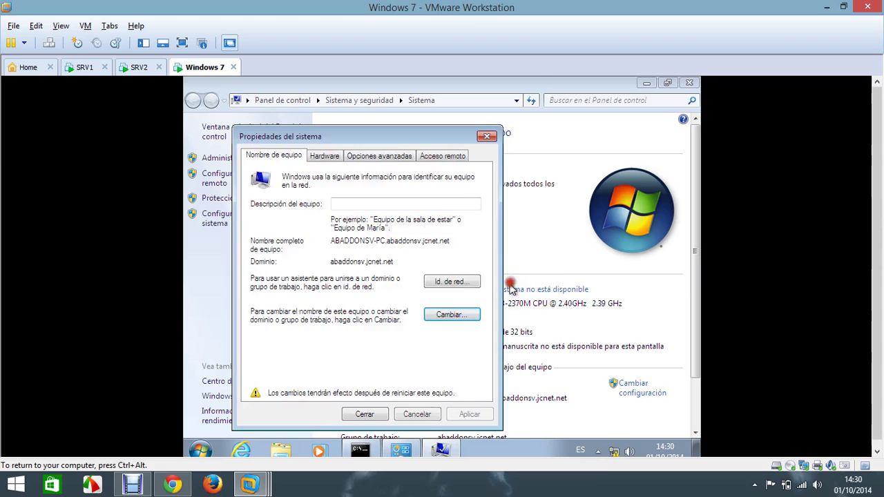
{"action": "left_click", "coordinate": [364, 414]}
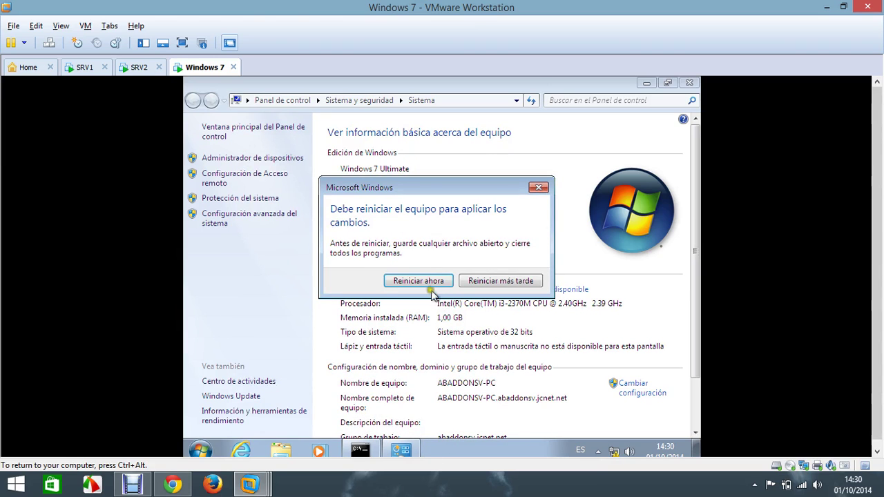
Step: Choose Reiniciar ahora to reboot Windows 7 with its new domain membership
{"action": "left_click", "coordinate": [430, 281]}
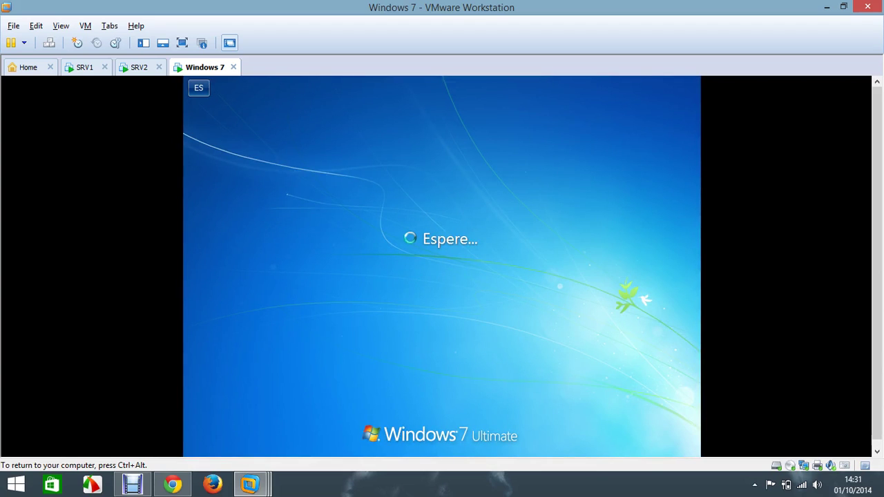
Step: Start an Otro usuario sign-in with the abaddonsv\ username prefix, then switch to SRV2
{"action": "left_click", "coordinate": [48, 43]}
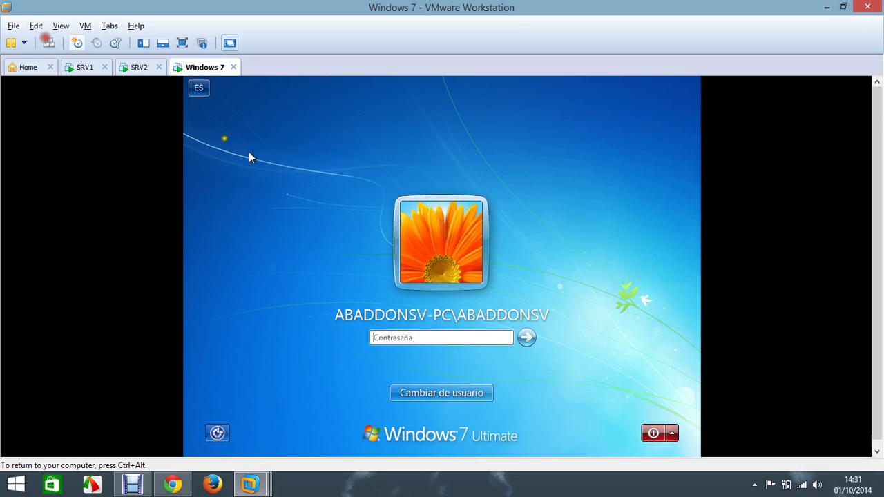
{"action": "left_click", "coordinate": [475, 391]}
{"action": "left_click", "coordinate": [504, 312]}
{"action": "left_click", "coordinate": [480, 317]}
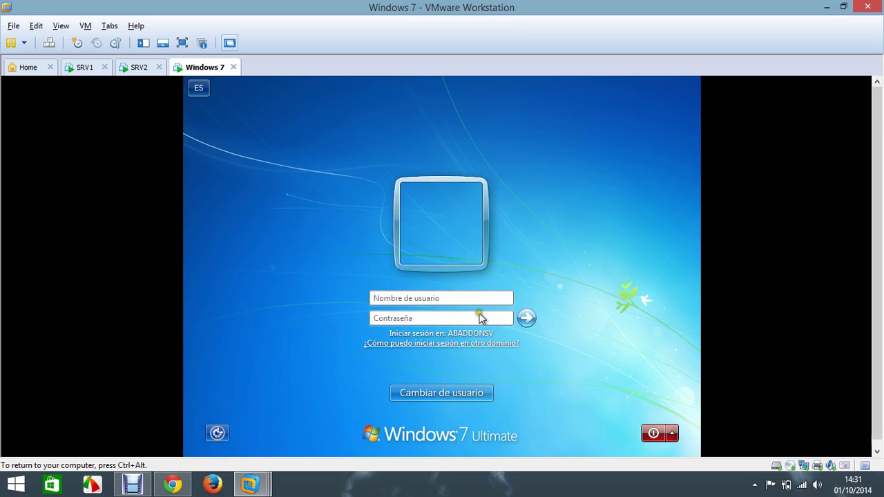
{"action": "type", "text": "abaddon"}
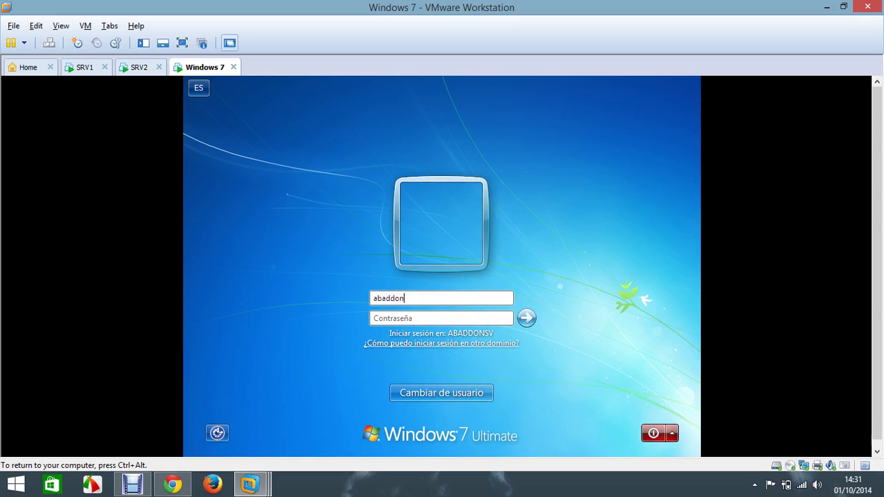
{"action": "type", "text": "sv\\"}
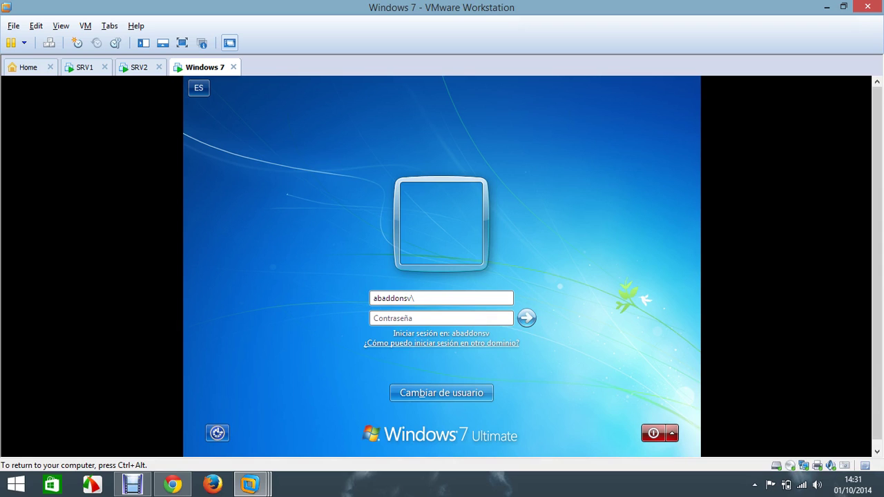
{"action": "key", "text": "ctrl+alt"}
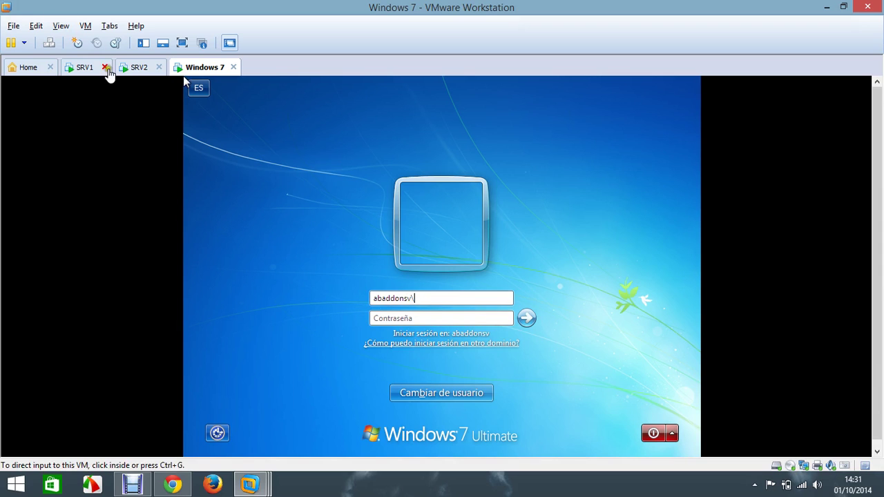
{"action": "left_click", "coordinate": [138, 70]}
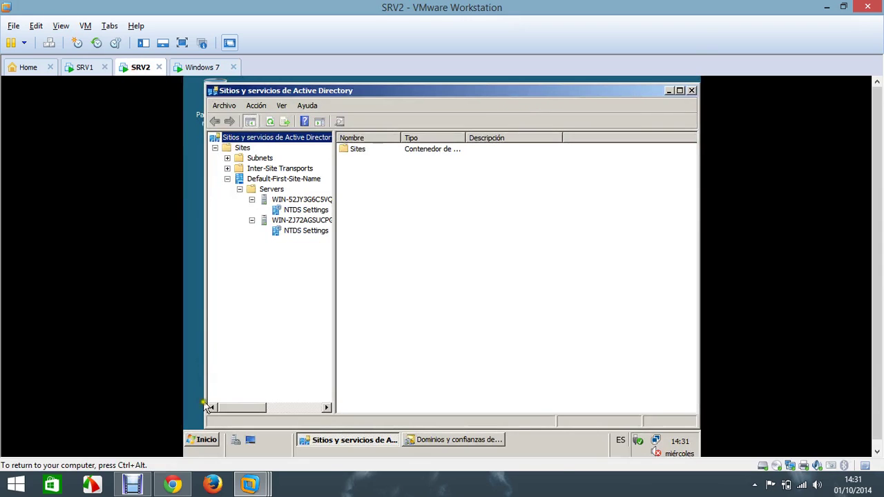
Step: In Active Directory Users and Computers, start a new user in abaddonsv.jcnet.net Users
{"action": "left_click", "coordinate": [203, 442]}
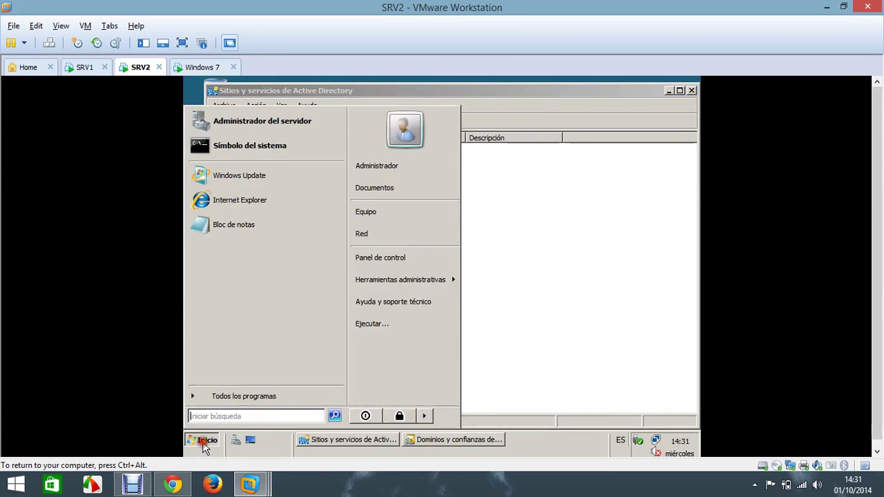
{"action": "mouse_move", "coordinate": [430, 281]}
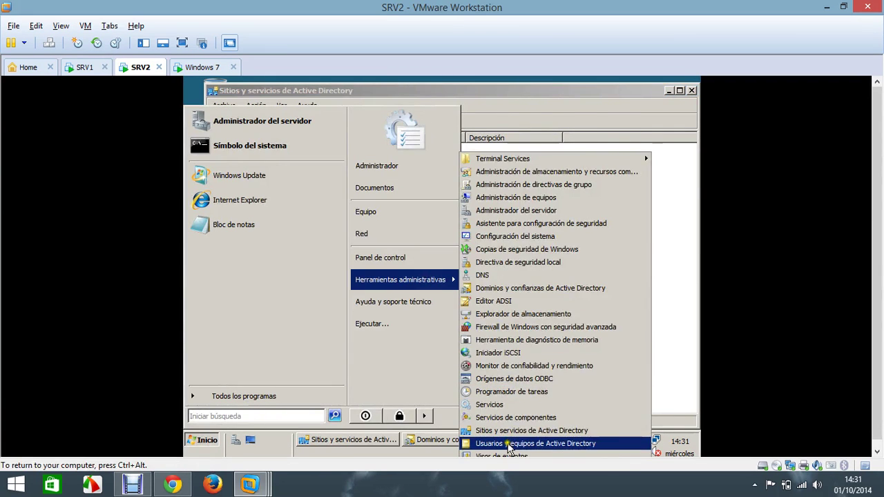
{"action": "left_click", "coordinate": [509, 446]}
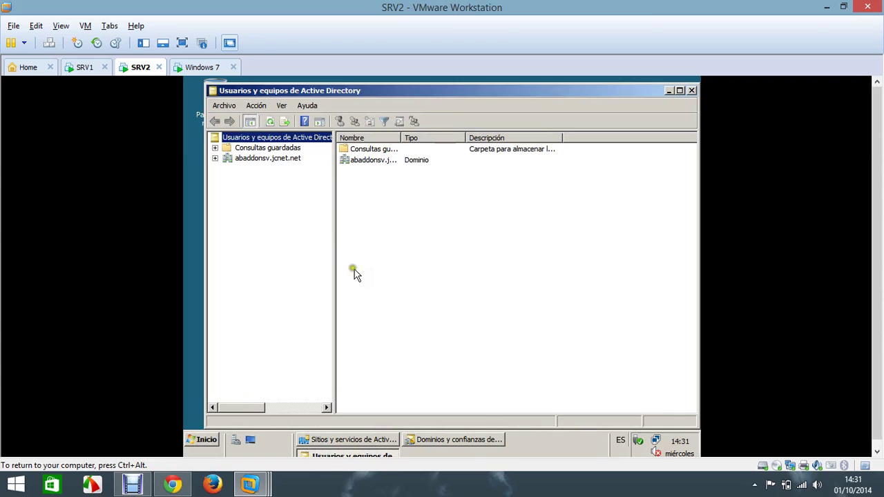
{"action": "left_click", "coordinate": [215, 159]}
{"action": "left_click", "coordinate": [257, 211]}
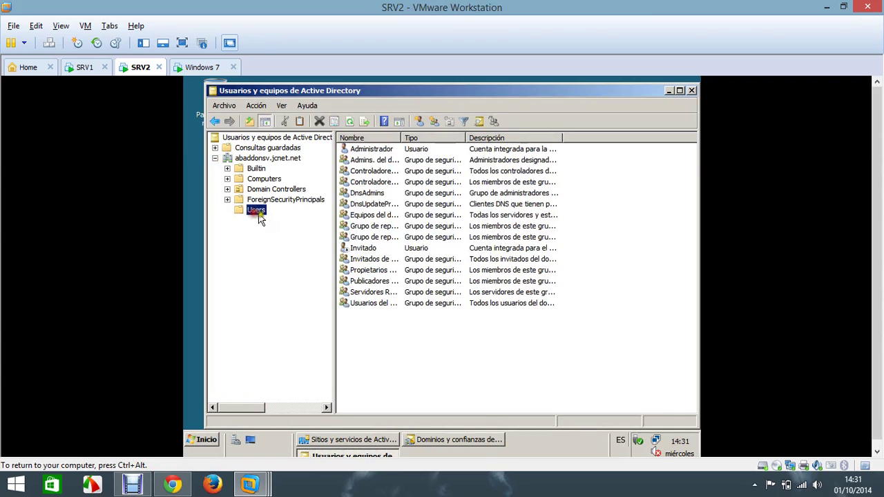
{"action": "right_click", "coordinate": [403, 351]}
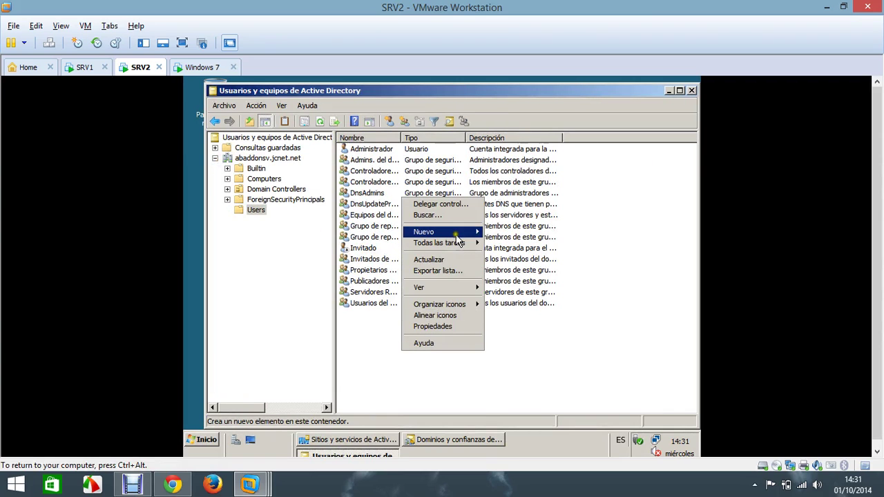
{"action": "mouse_move", "coordinate": [456, 235]}
{"action": "left_click", "coordinate": [516, 297]}
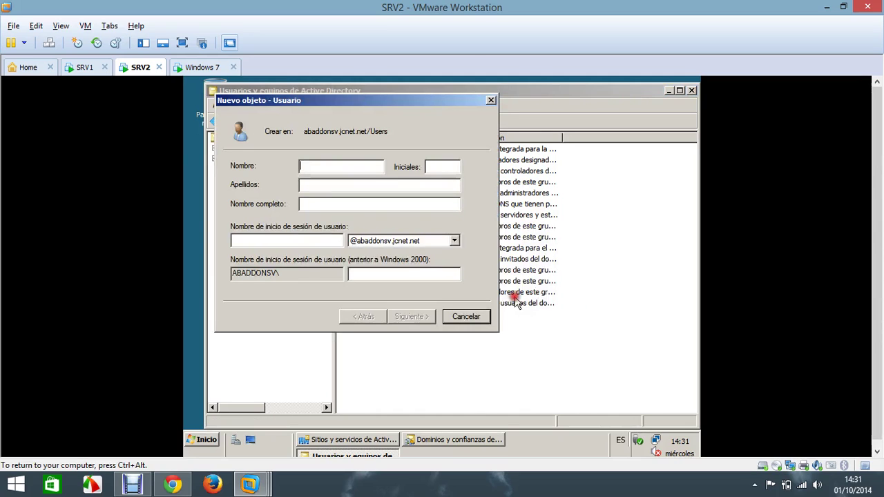
Step: Enter 'a' as the new user's name and logon name
{"action": "type", "text": "a"}
{"action": "left_click", "coordinate": [311, 241]}
{"action": "type", "text": "a"}
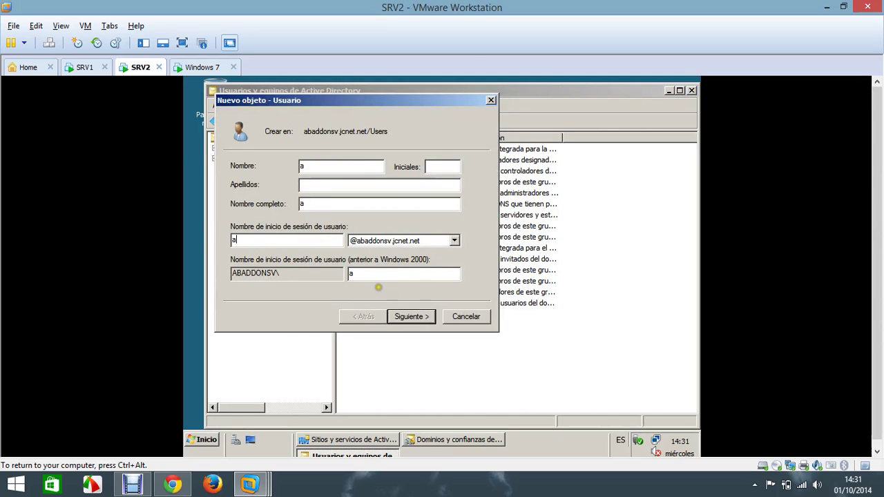
{"action": "left_click", "coordinate": [412, 318]}
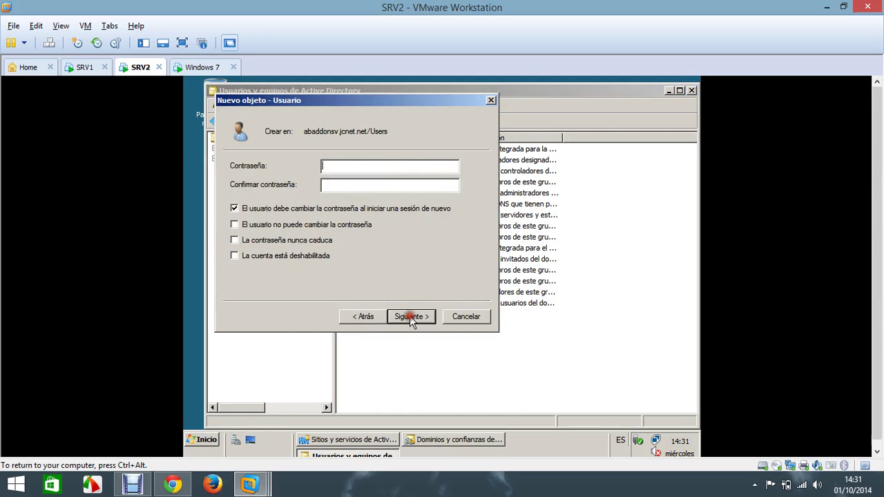
Step: Make the password unchangeable and never-expiring, enter it, and finish creating the user
{"action": "left_click", "coordinate": [307, 208]}
{"action": "left_click", "coordinate": [311, 224]}
{"action": "left_click", "coordinate": [314, 242]}
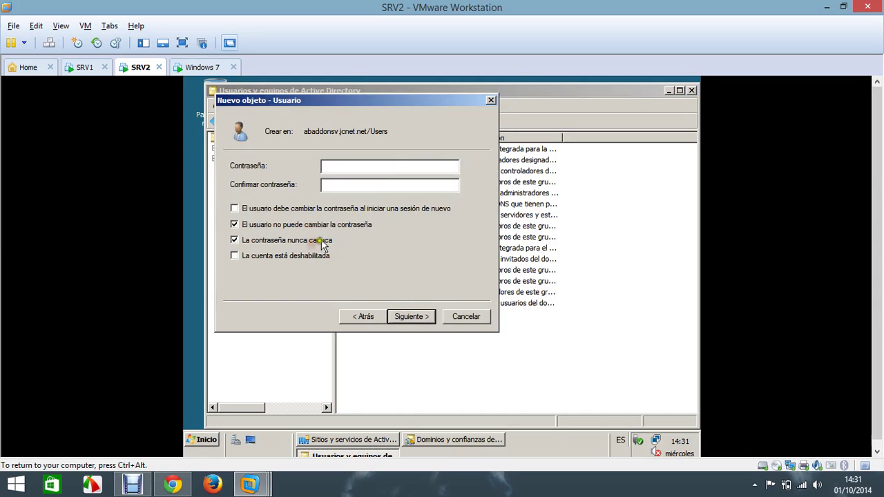
{"action": "left_click", "coordinate": [350, 166]}
{"action": "type", "text": "a"}
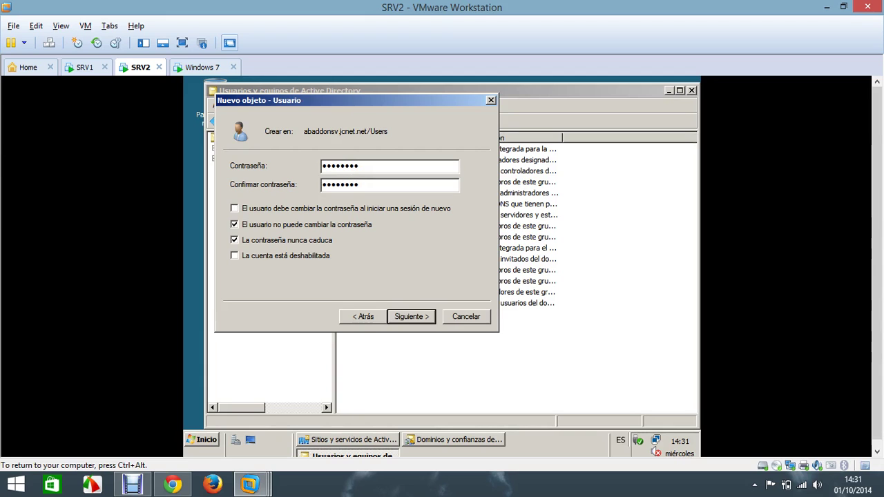
{"action": "left_click", "coordinate": [415, 315]}
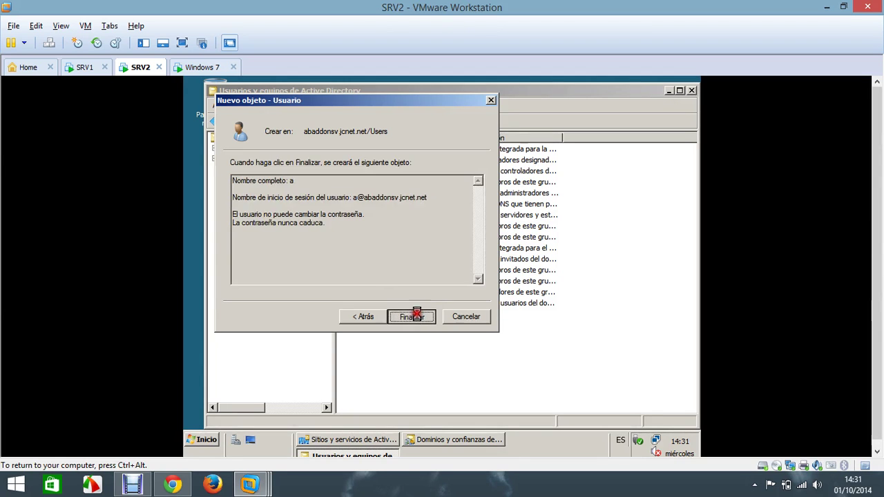
{"action": "left_click", "coordinate": [415, 316]}
{"action": "left_click", "coordinate": [202, 67]}
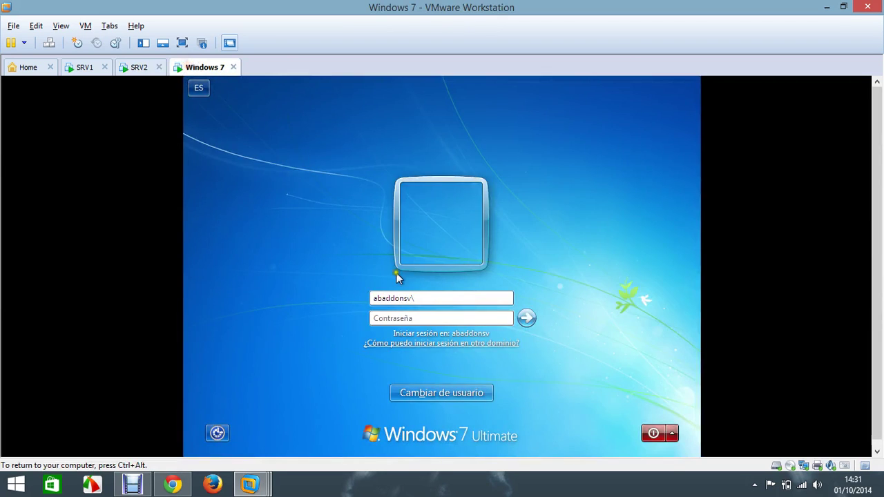
Step: Sign in to Windows 7 as abaddonsv\a with the new user's password
{"action": "type", "text": "a"}
{"action": "left_click", "coordinate": [413, 319]}
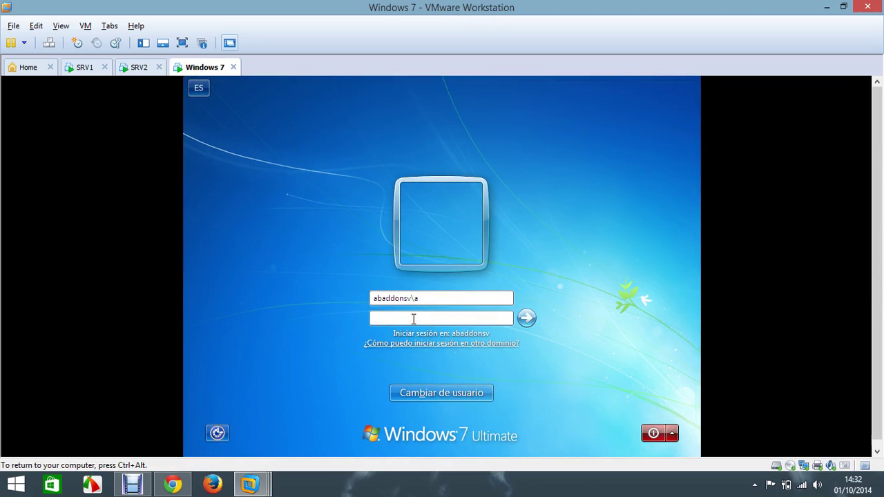
{"action": "type", "text": "Pa$$w0rd"}
{"action": "left_click", "coordinate": [526, 317]}
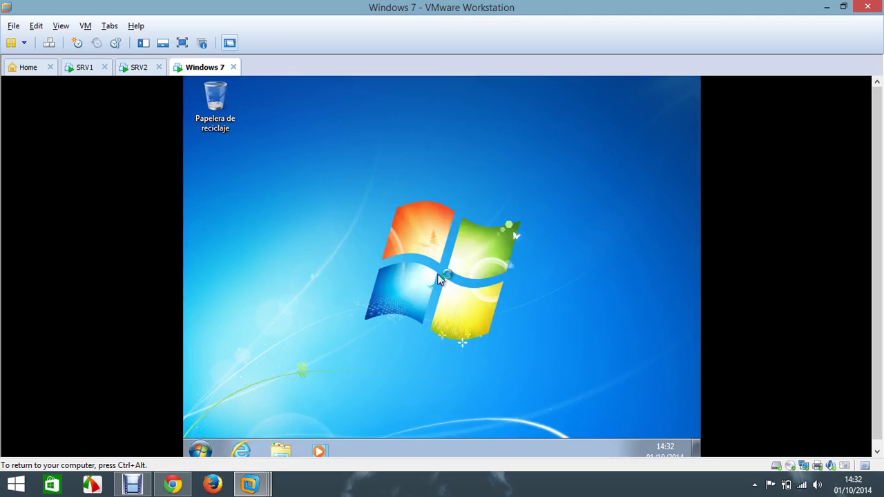
Step: Open and close the Start menu on the loaded desktop, then release input from the VM
{"action": "left_click", "coordinate": [199, 453]}
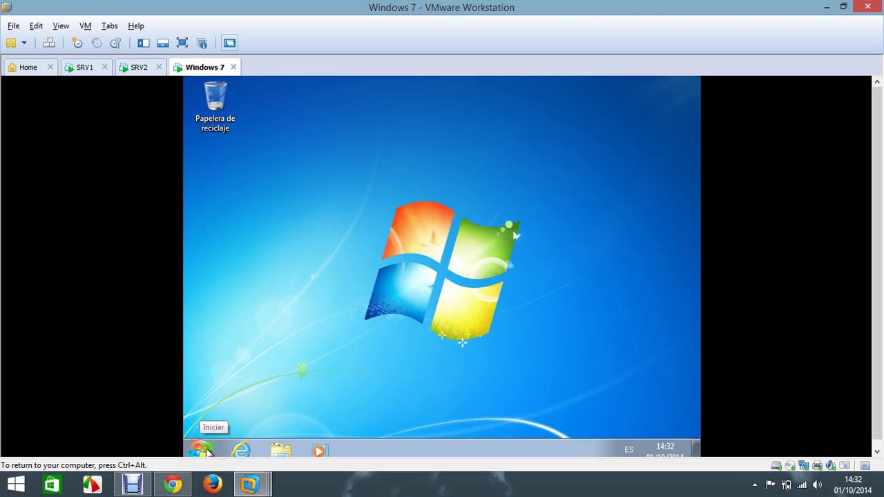
{"action": "left_click", "coordinate": [200, 453]}
{"action": "left_click", "coordinate": [563, 263]}
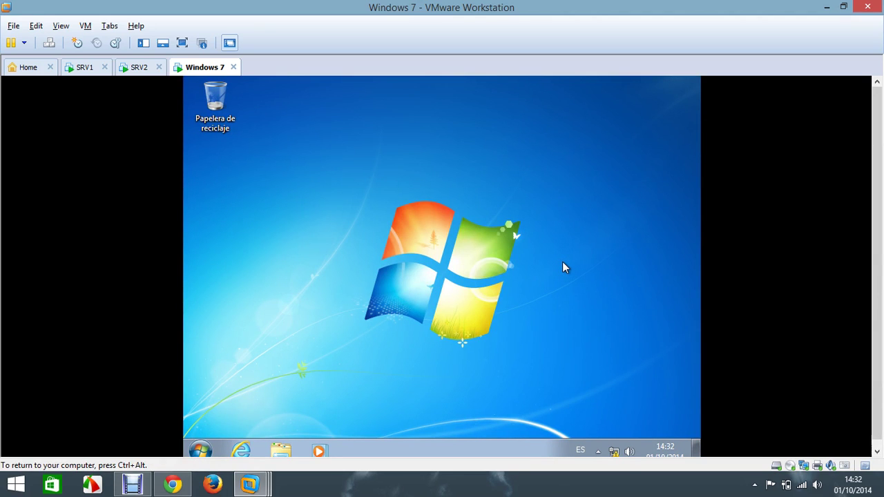
{"action": "key", "text": "ctrl+alt"}
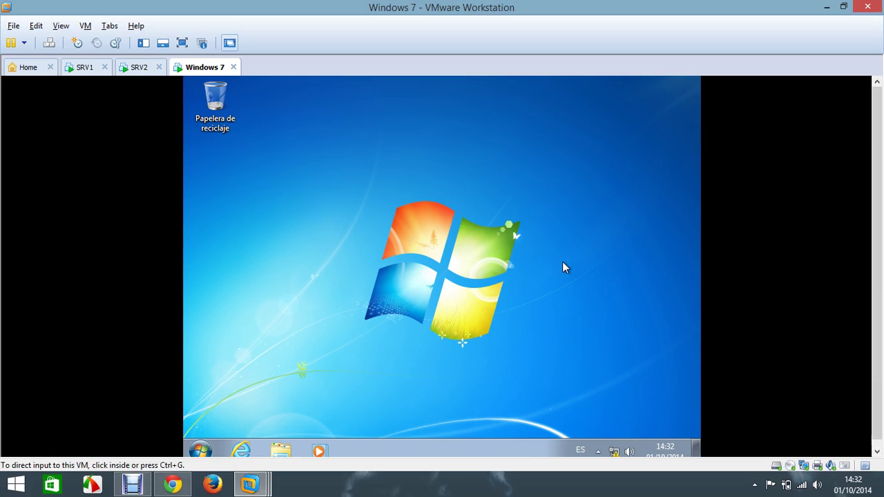